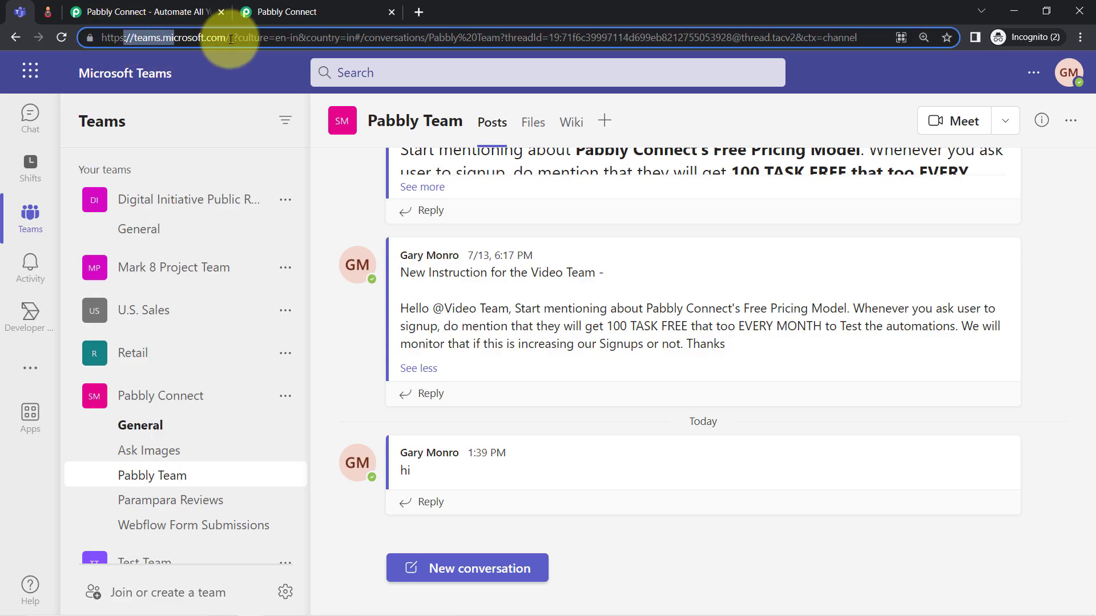
# Review the Pabbly Team channel in Microsoft Teams, the Important Messages table in Notion, and the Pabbly Connect home page and dashboard
pyautogui.click(47, 11)
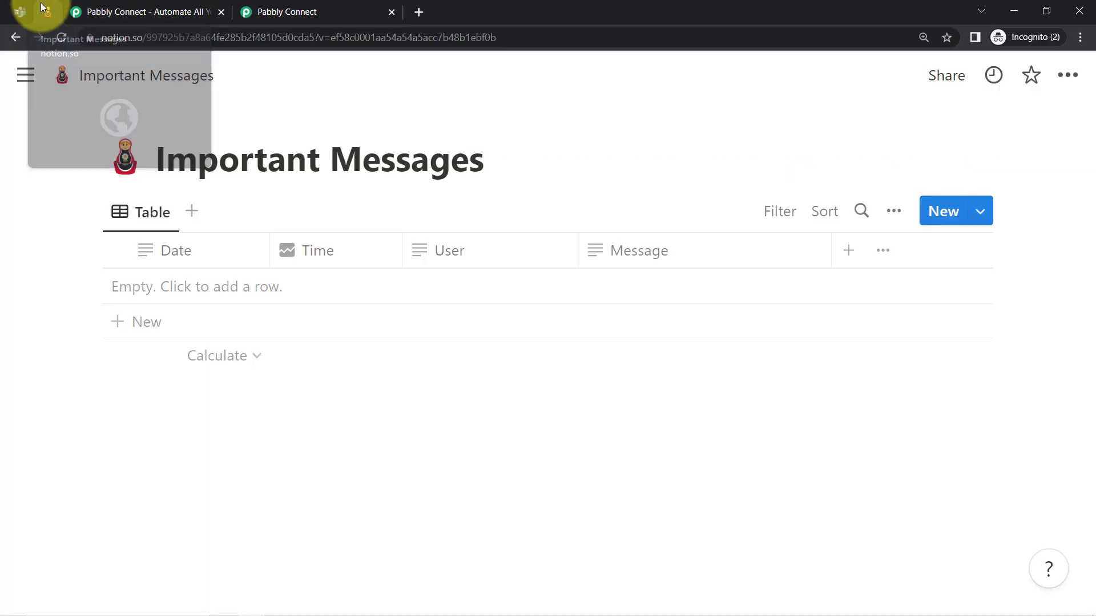
pyautogui.click(23, 8)
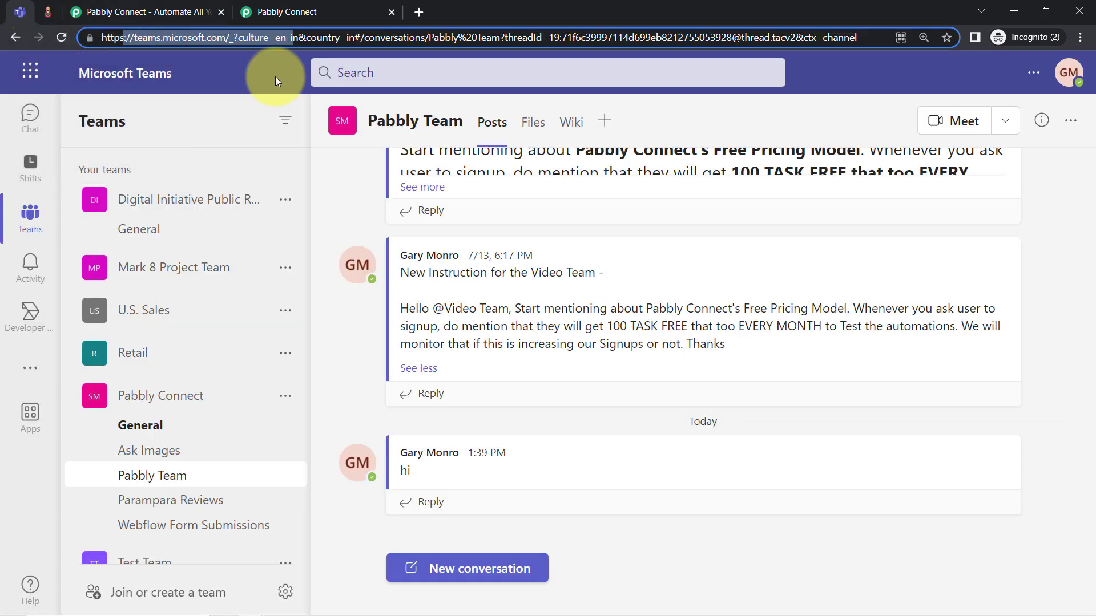
pyautogui.click(49, 11)
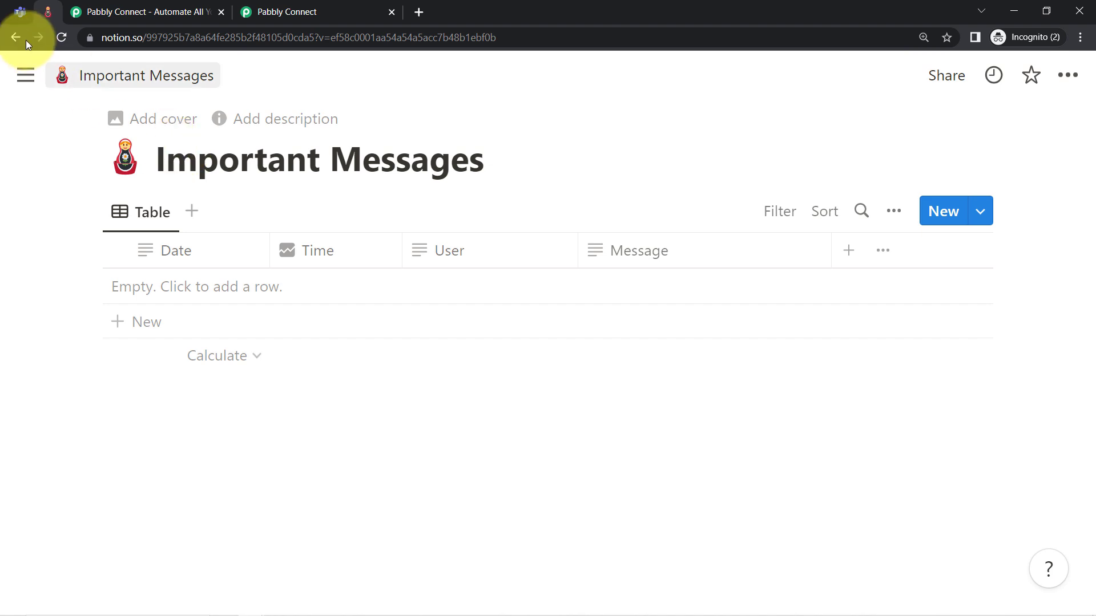
pyautogui.click(18, 13)
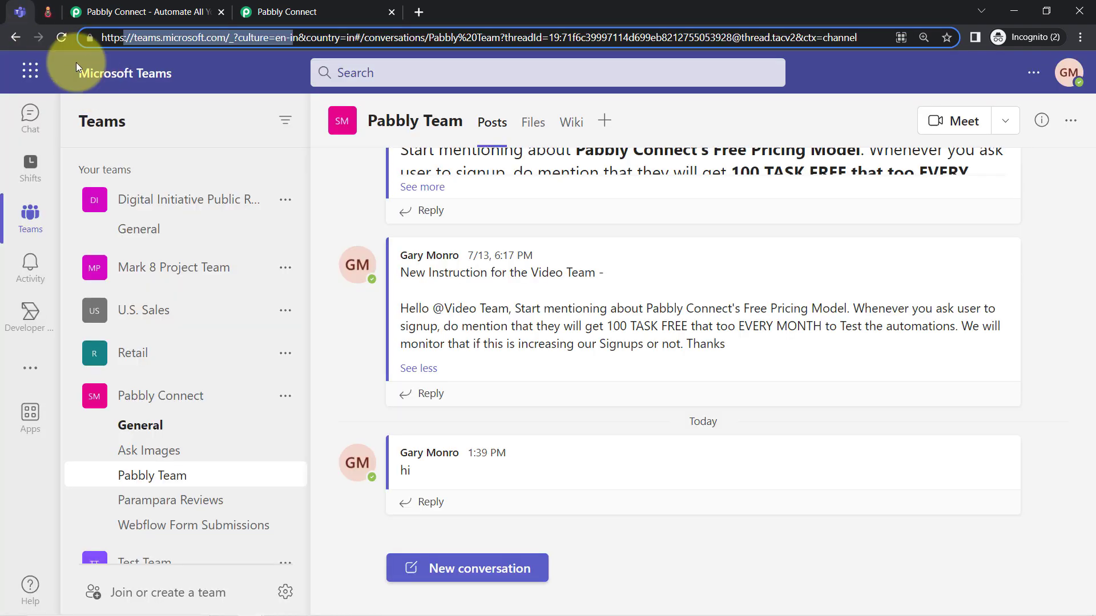
pyautogui.click(49, 11)
pyautogui.click(114, 11)
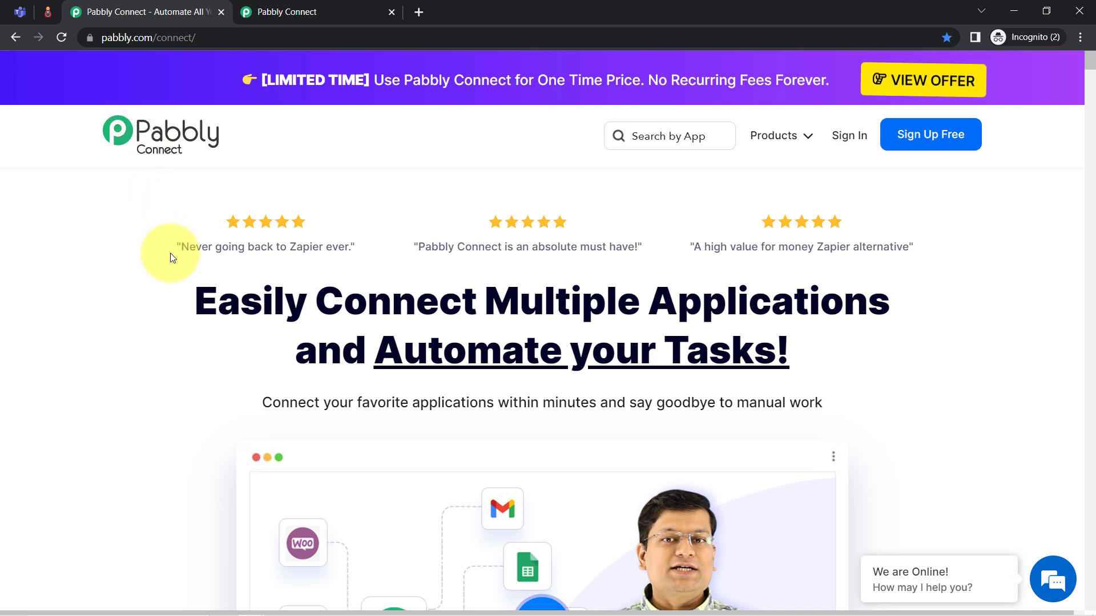
pyautogui.moveTo(196, 302); pyautogui.dragTo(824, 398)
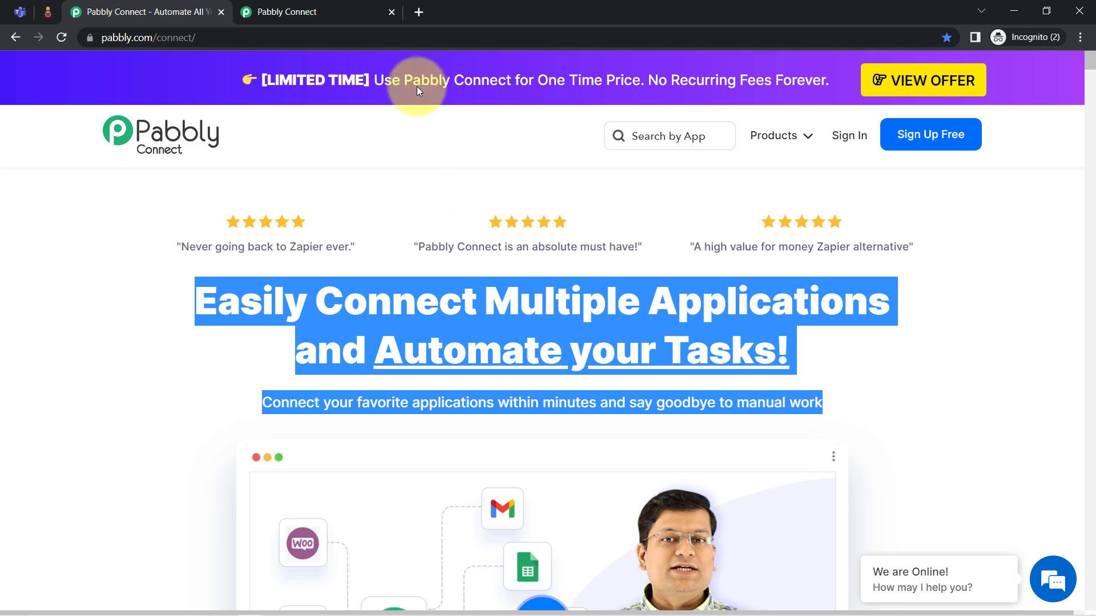
pyautogui.click(333, 11)
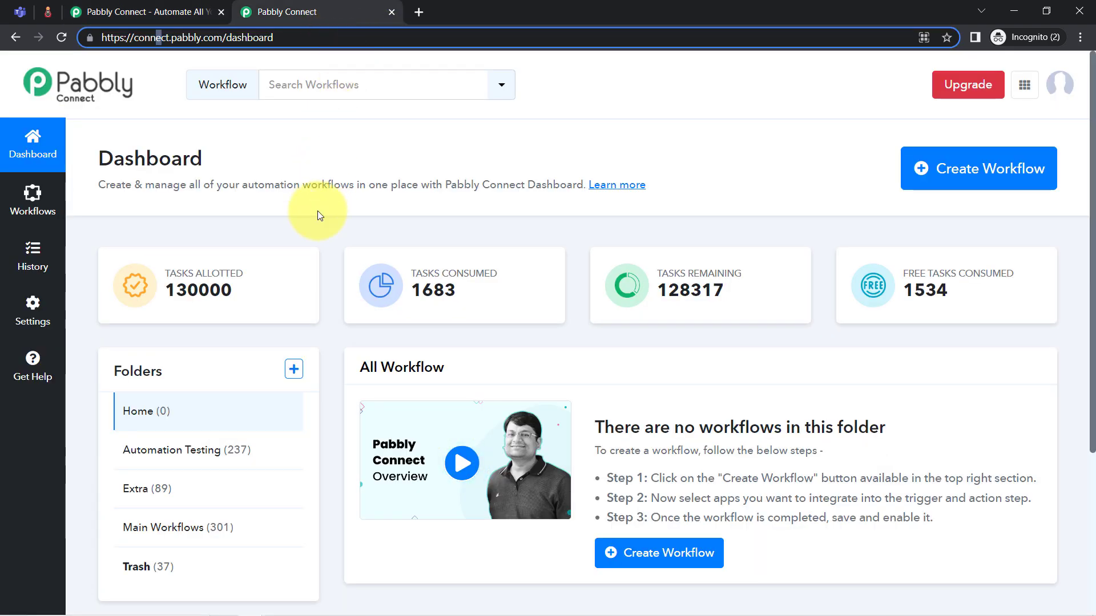
pyautogui.click(188, 12)
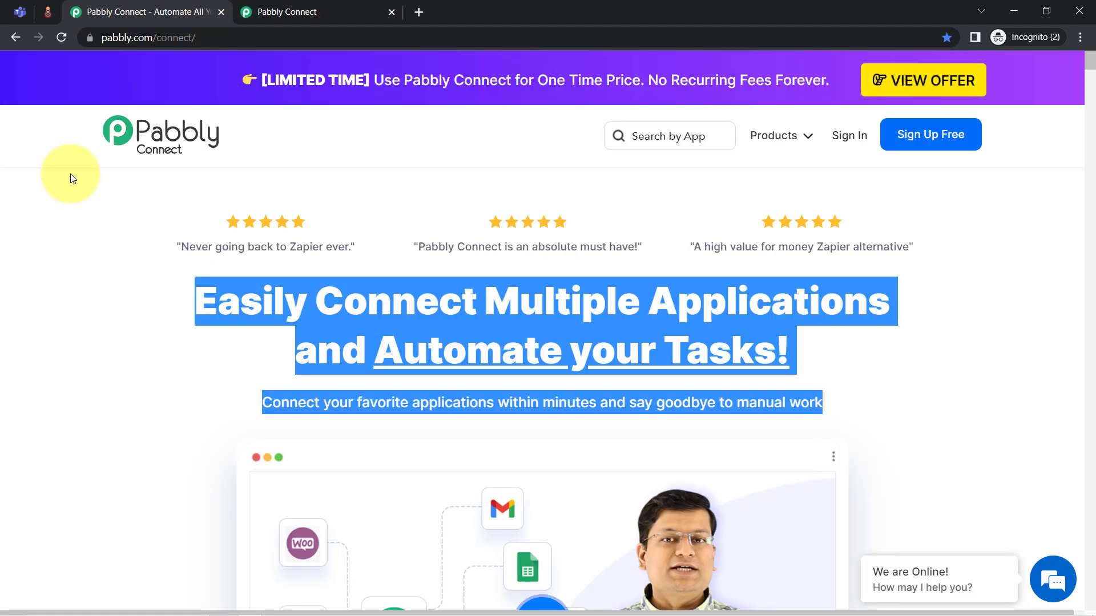
pyautogui.click(139, 324)
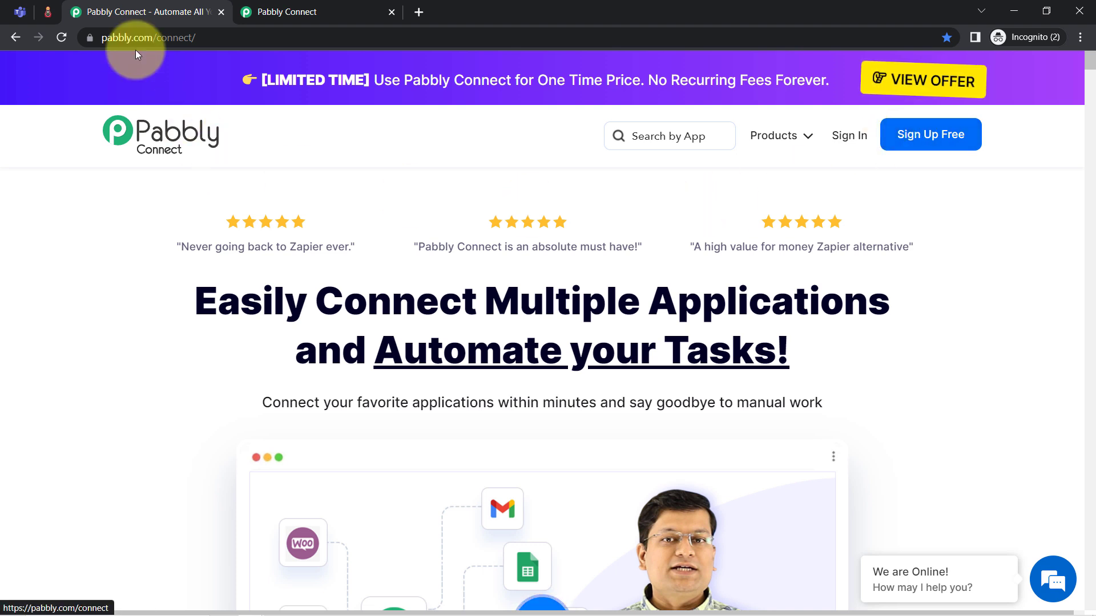
# Create a workflow named "Create Notion Database Items from Microsoft Teams" from the Pabbly Connect dashboard
pyautogui.click(281, 11)
pyautogui.moveTo(102, 157); pyautogui.dragTo(436, 187)
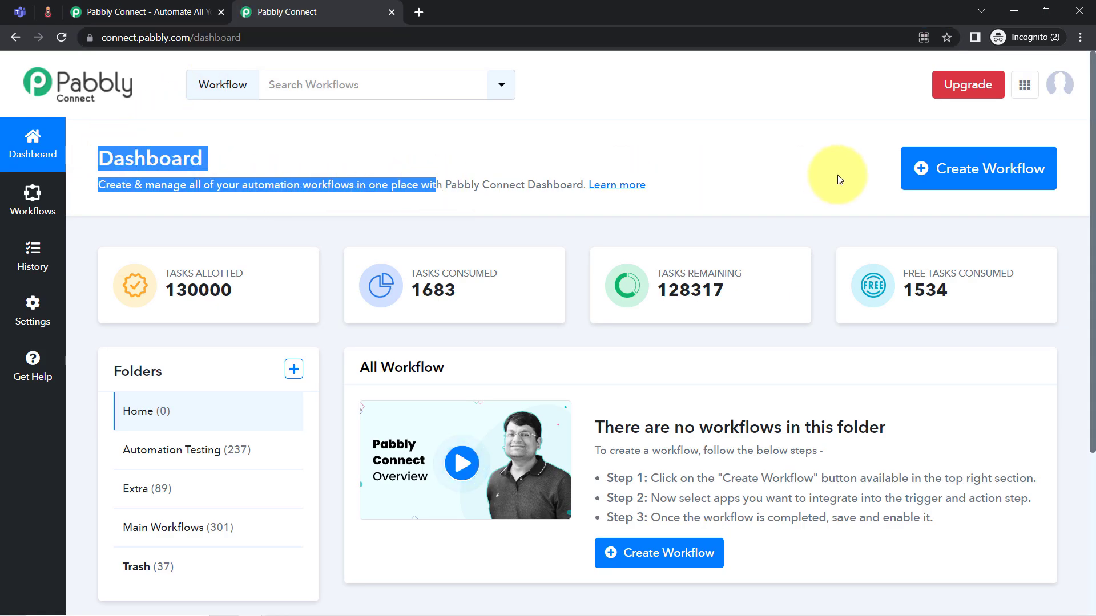
pyautogui.click(937, 172)
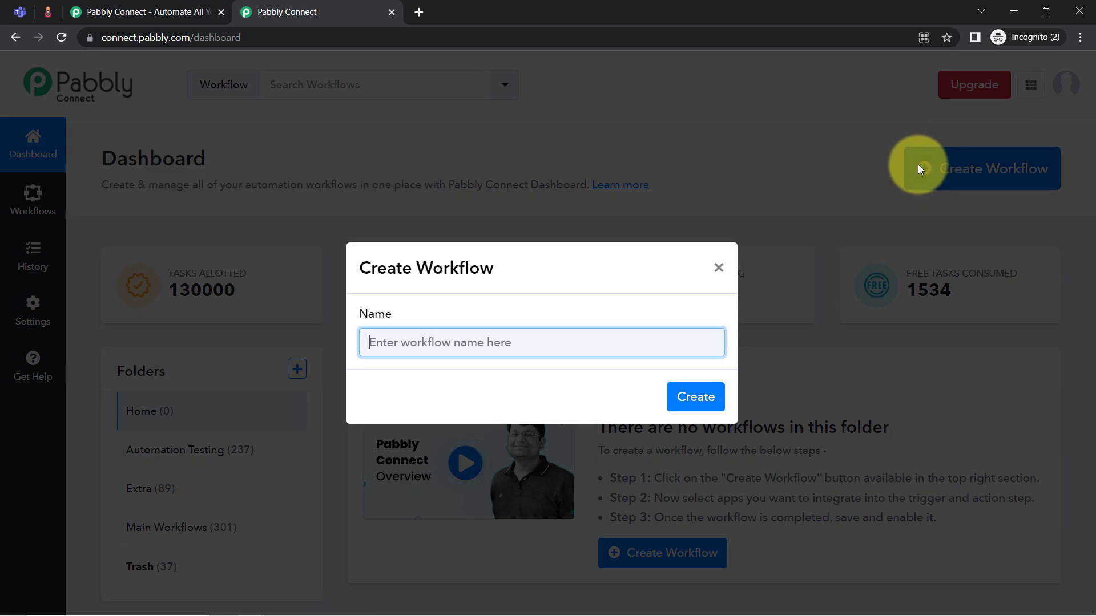
pyautogui.write('Create Notion Database Items from Microsoft Teams')
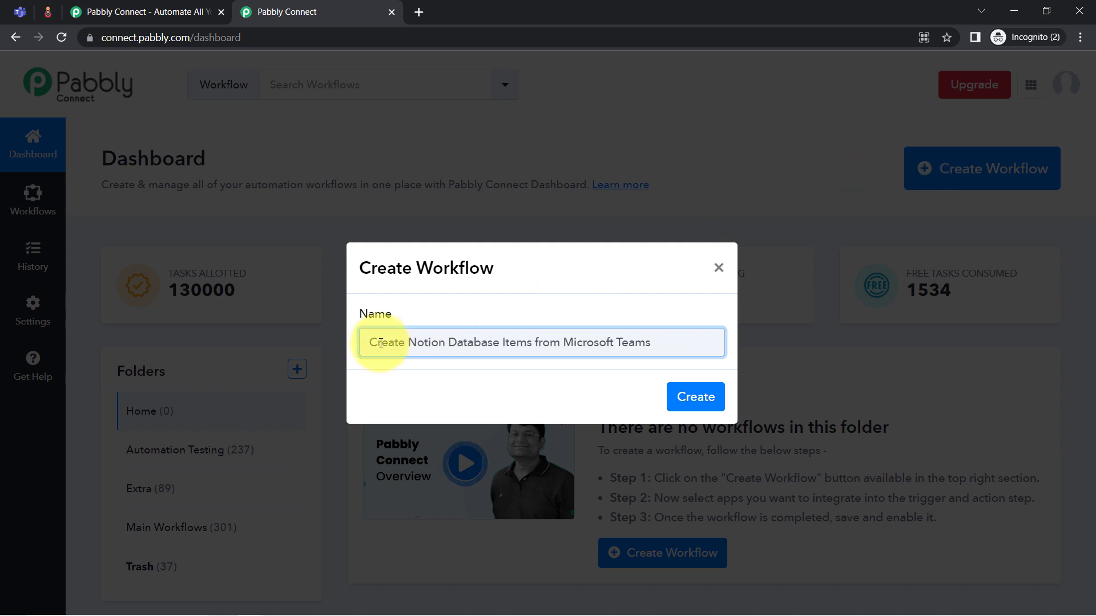
pyautogui.moveTo(409, 344); pyautogui.dragTo(659, 337)
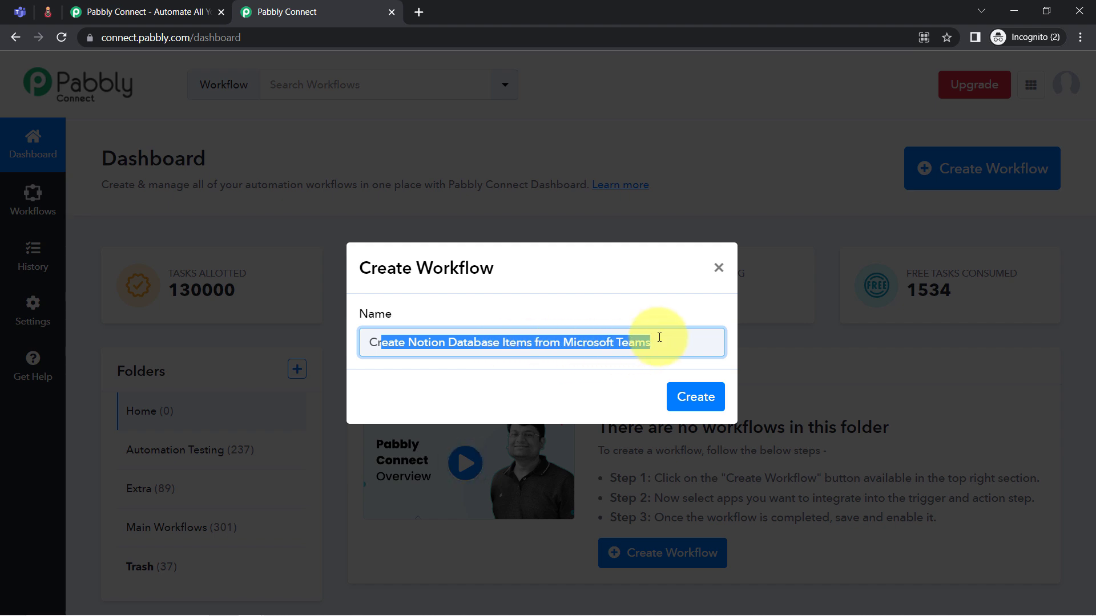
pyautogui.click(664, 346)
pyautogui.click(694, 397)
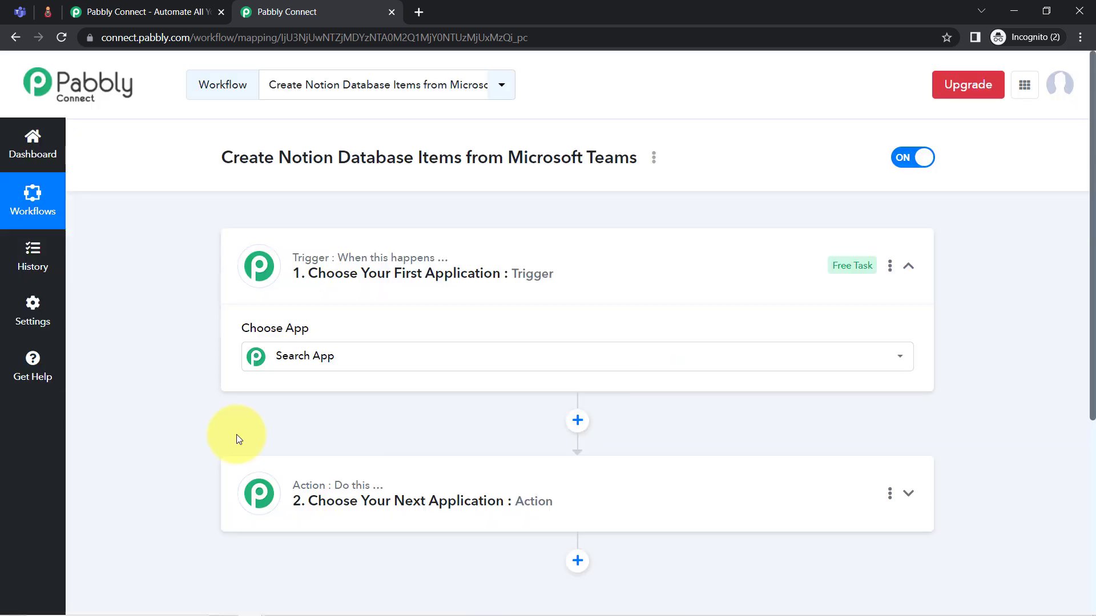
# Find Microsoft Teams in the app list and choose it as the workflow's trigger application
pyautogui.click(358, 269)
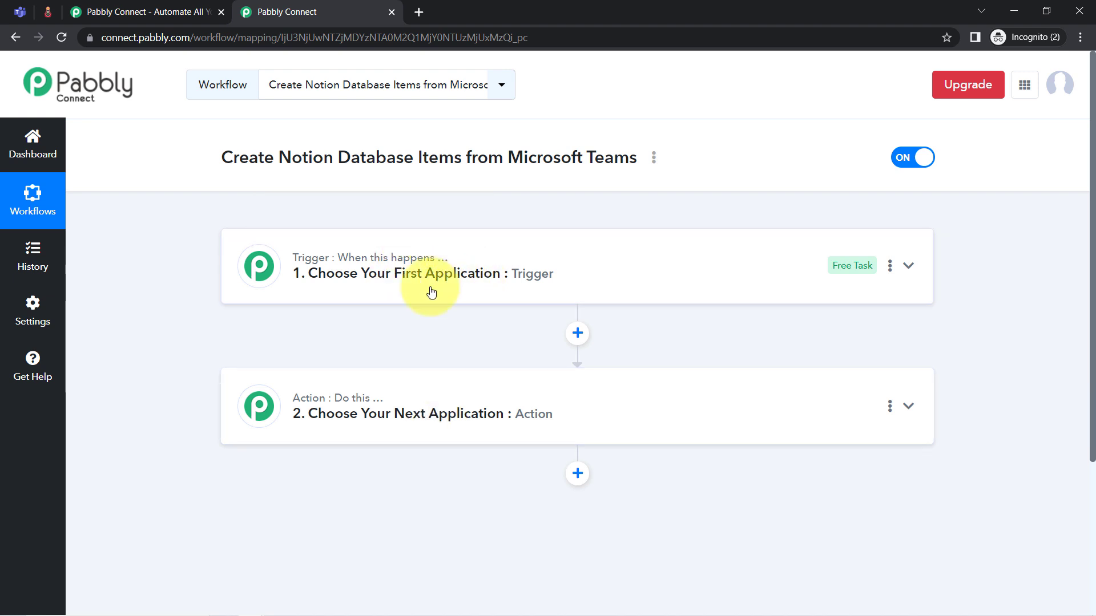
pyautogui.moveTo(435, 279)
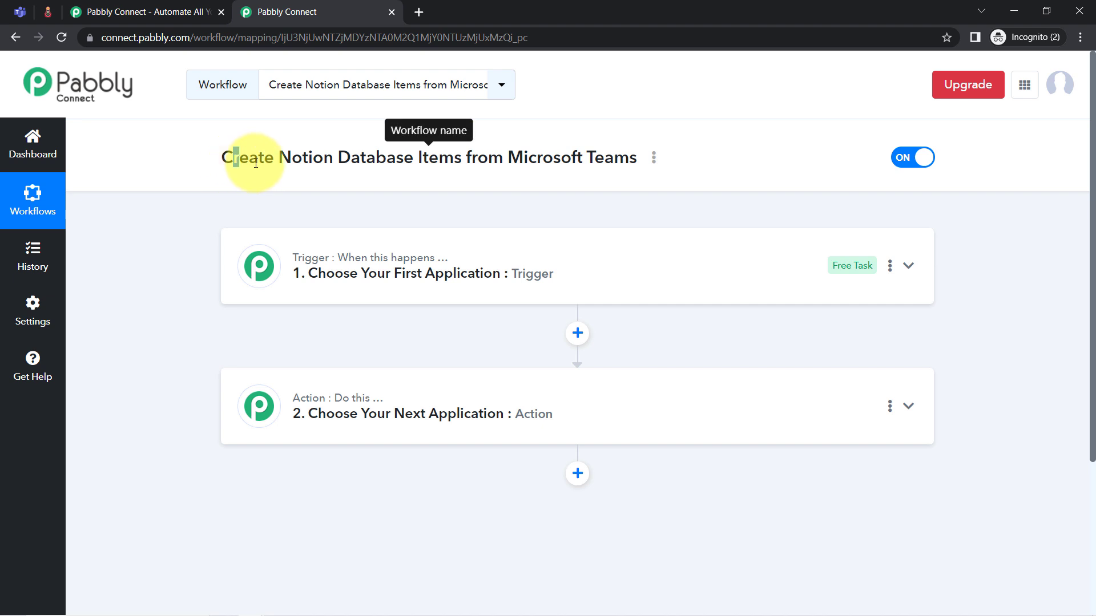
pyautogui.moveTo(234, 158); pyautogui.dragTo(551, 163)
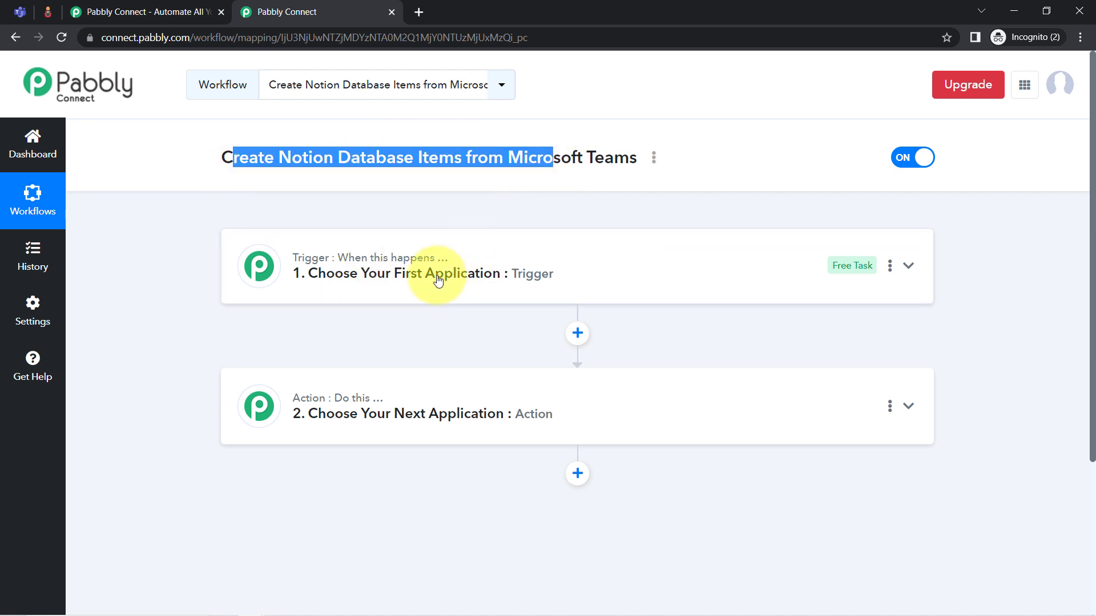
pyautogui.click(469, 261)
pyautogui.click(291, 358)
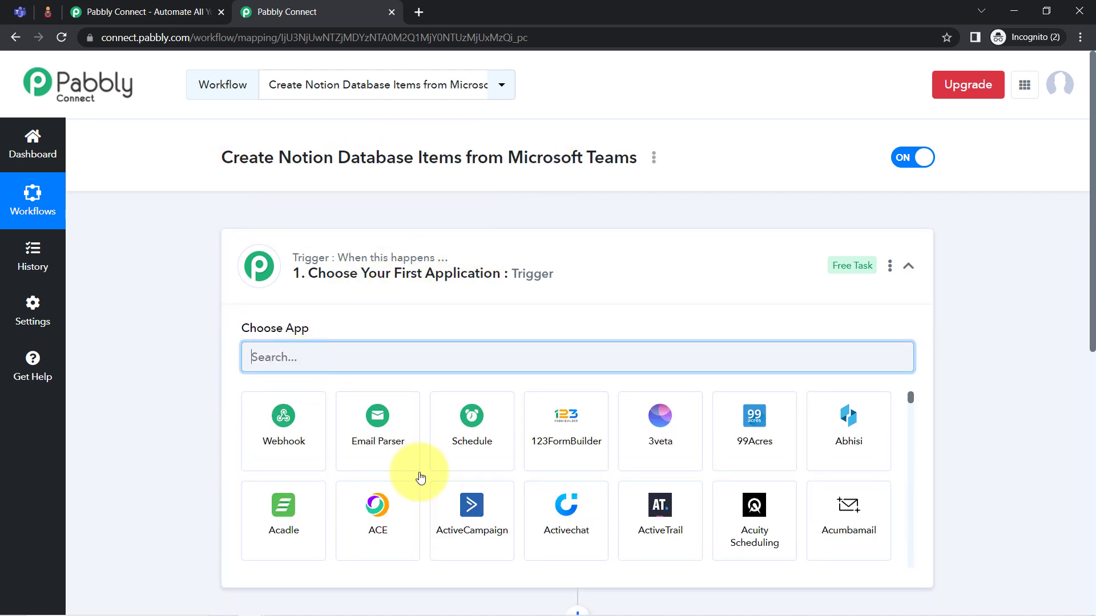
pyautogui.write('teams')
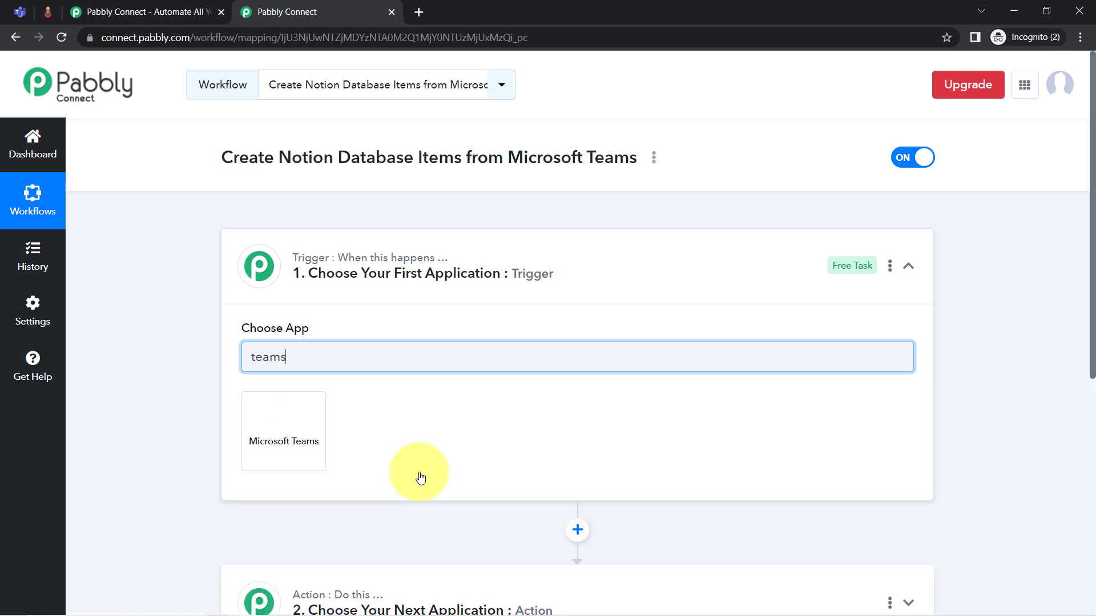
pyautogui.click(294, 435)
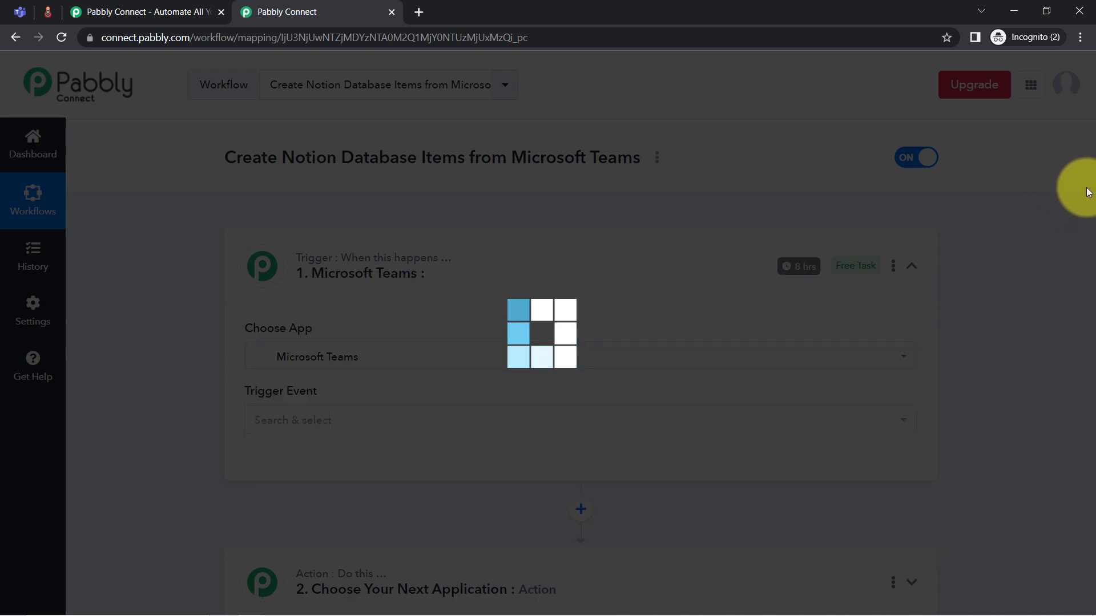
# Find Notion in the app list and choose it as the application for the workflow's action step
pyautogui.scroll(-5, 1076, 299)
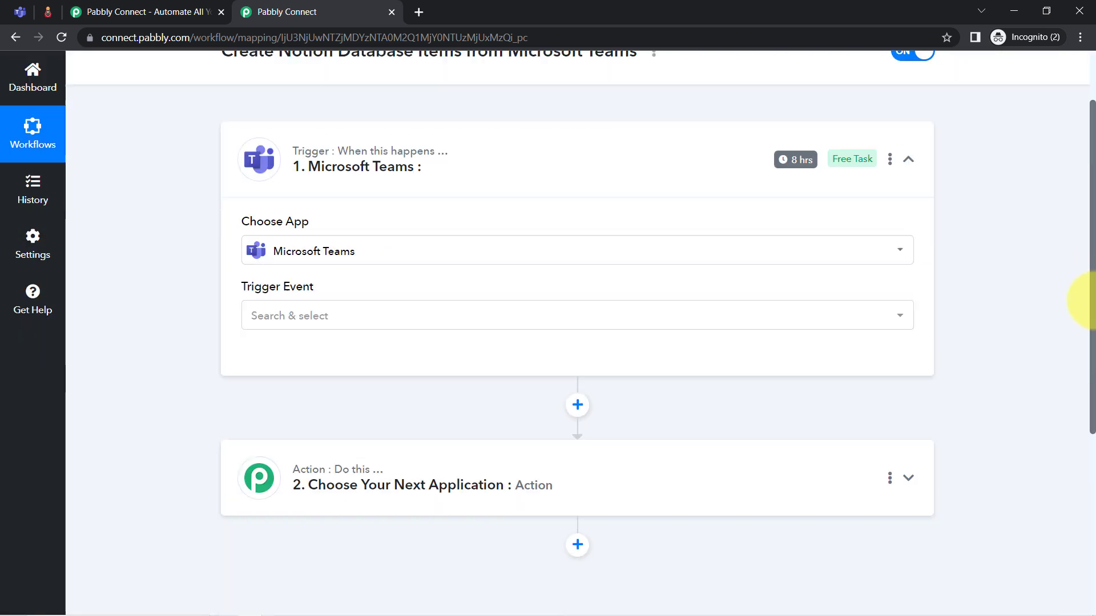
pyautogui.click(350, 318)
pyautogui.click(275, 408)
pyautogui.write('notio')
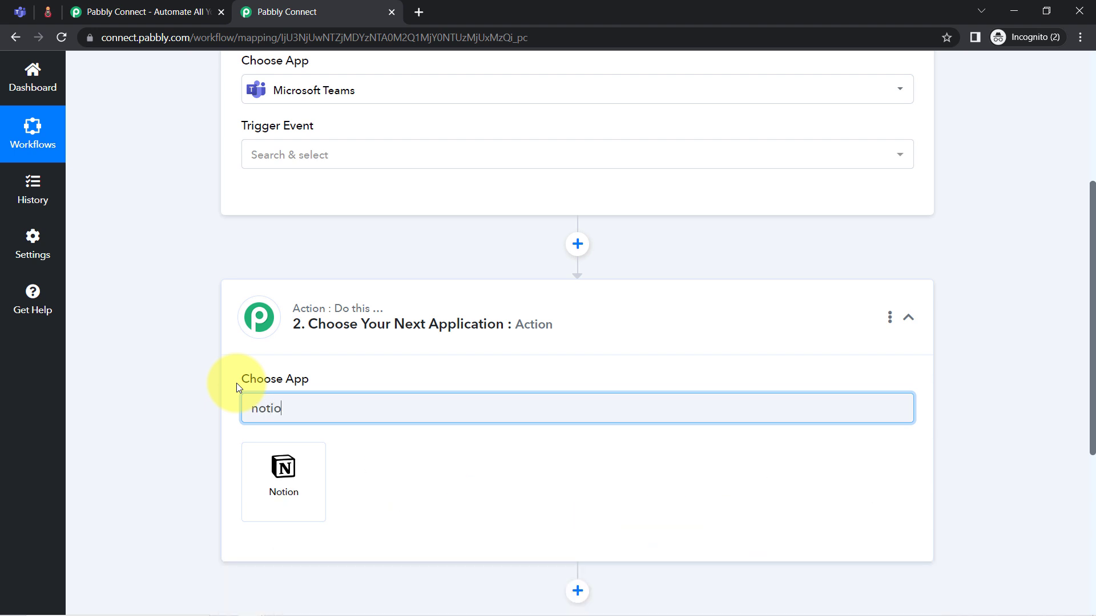
pyautogui.click(276, 497)
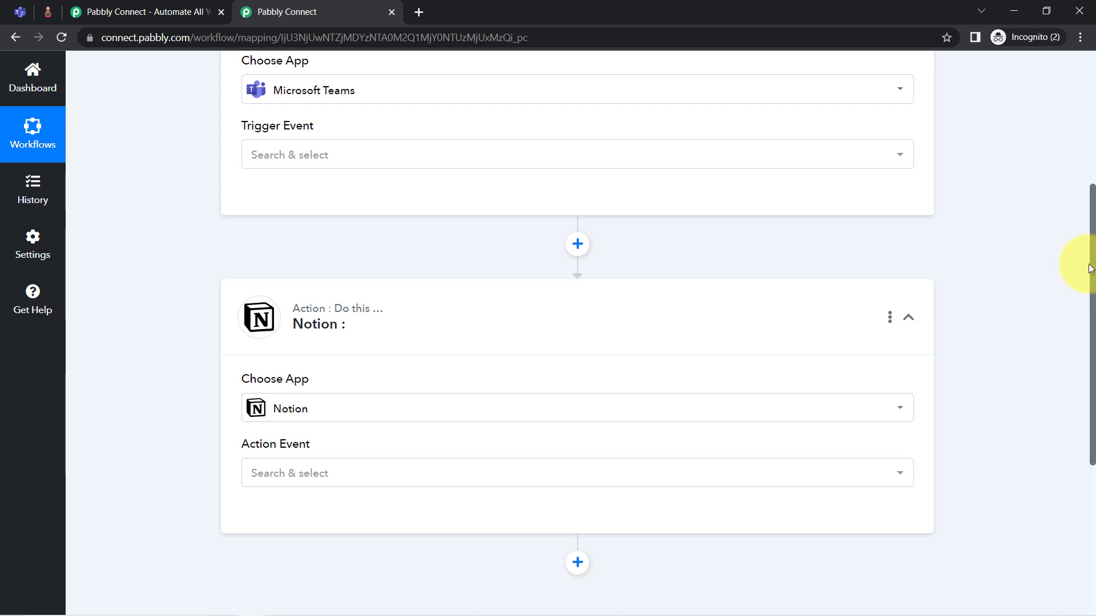
# Set the Microsoft Teams trigger event to New Channel Message and open the trigger's account connection settings
pyautogui.scroll(5, 1091, 267)
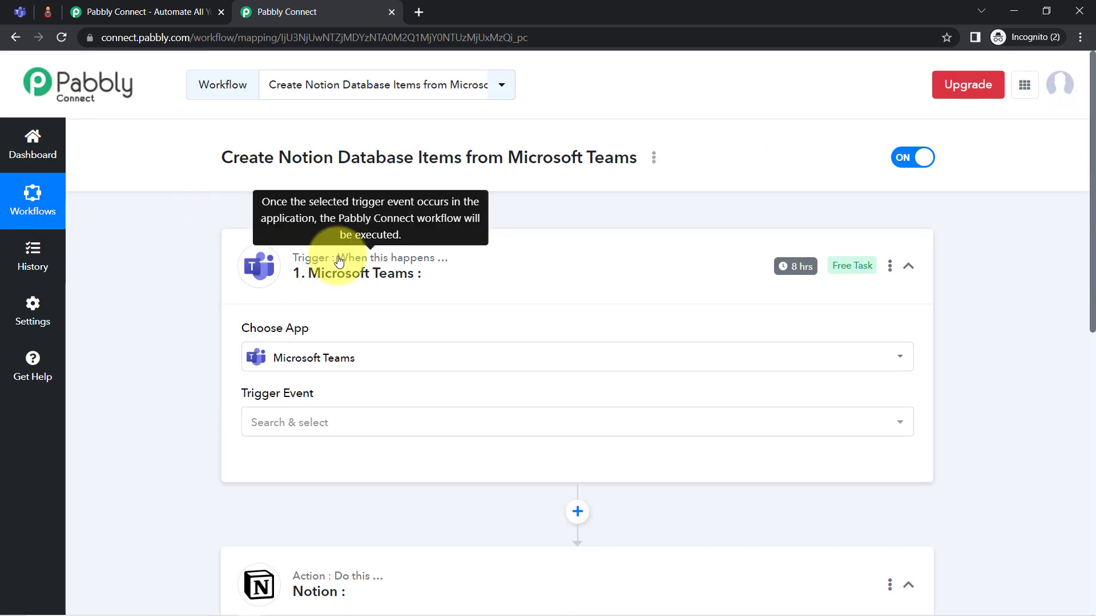
pyautogui.click(302, 265)
pyautogui.click(298, 416)
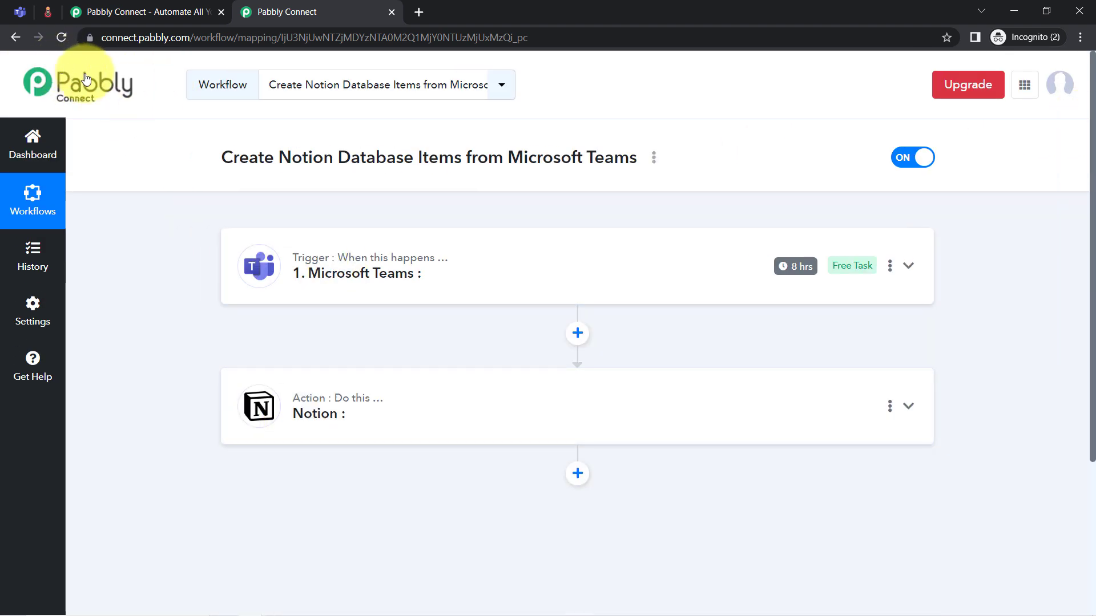
pyautogui.click(367, 273)
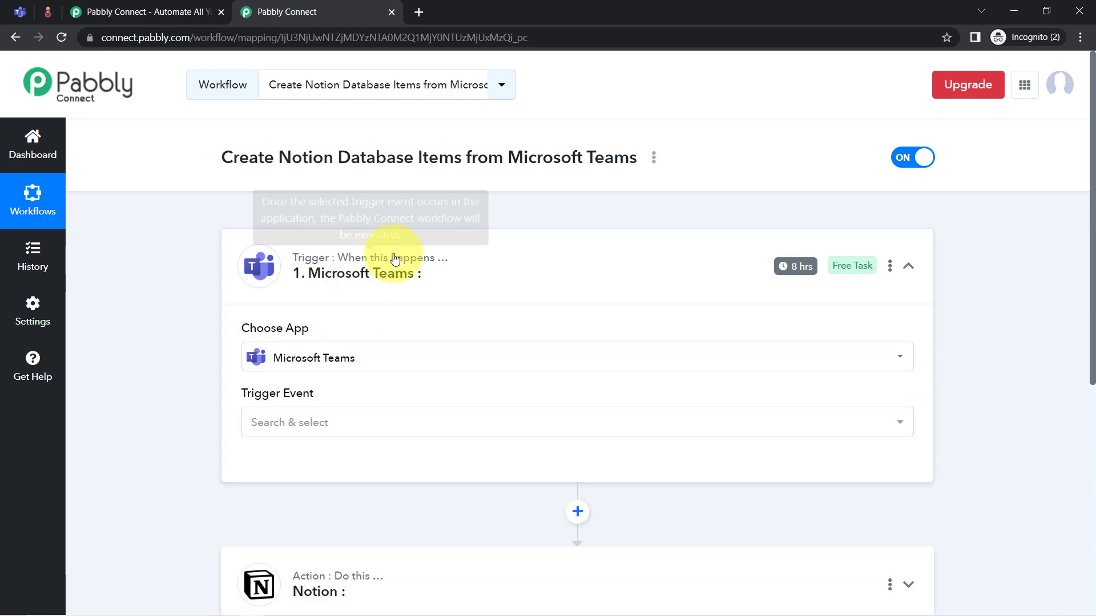
pyautogui.click(311, 421)
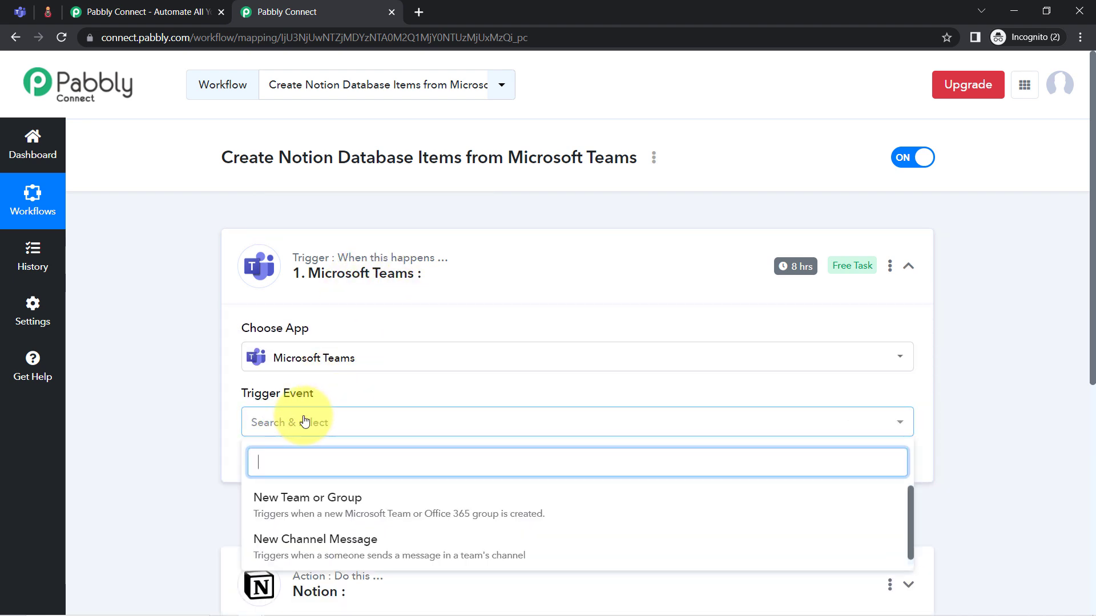
pyautogui.scroll(-3, 139, 297)
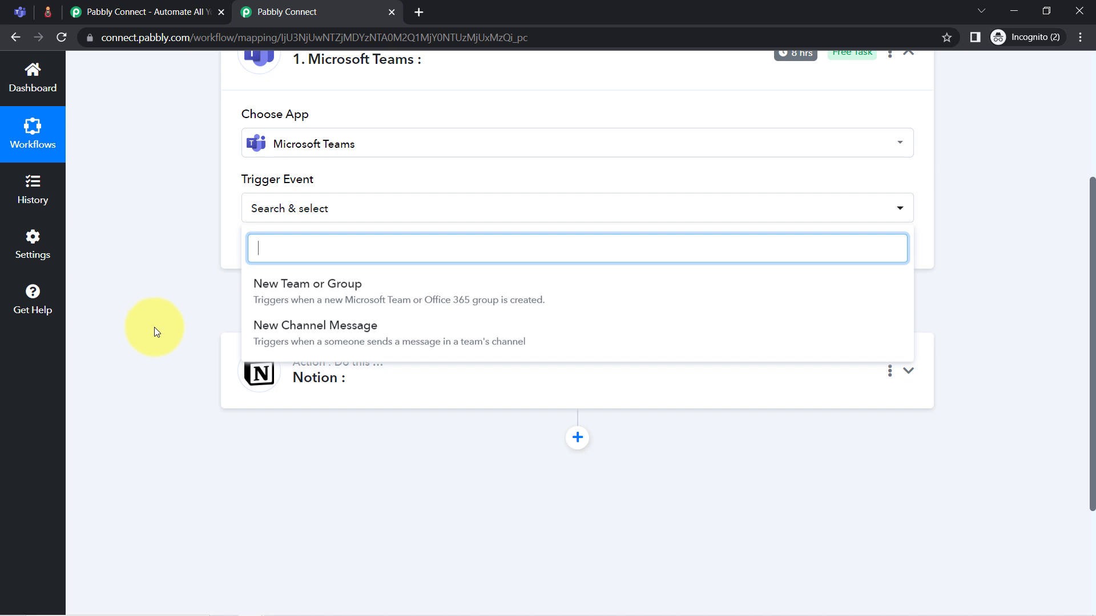
pyautogui.click(284, 327)
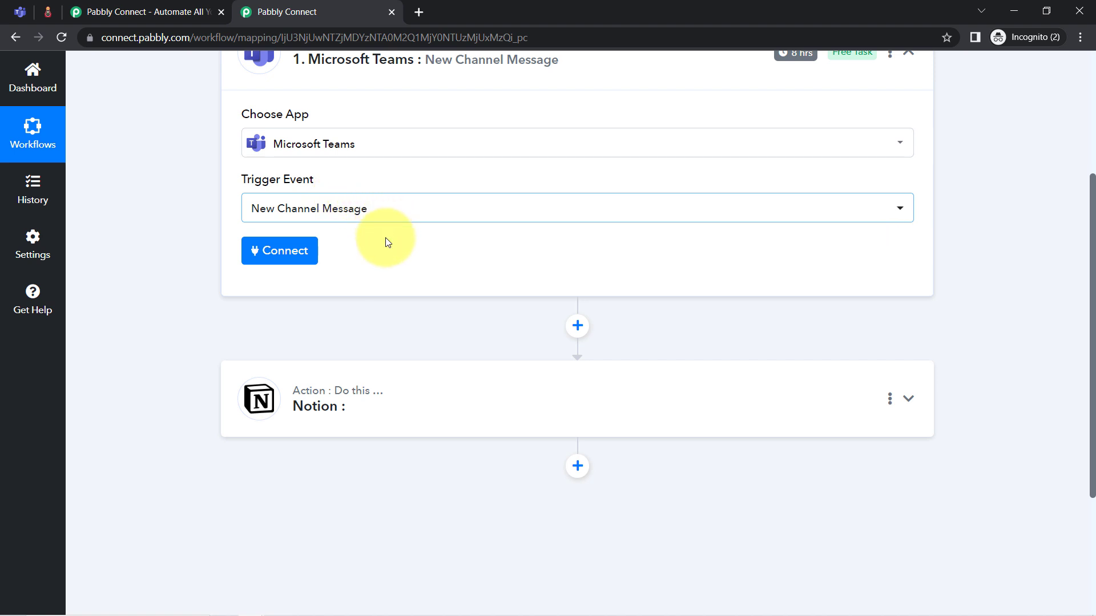
pyautogui.click(306, 255)
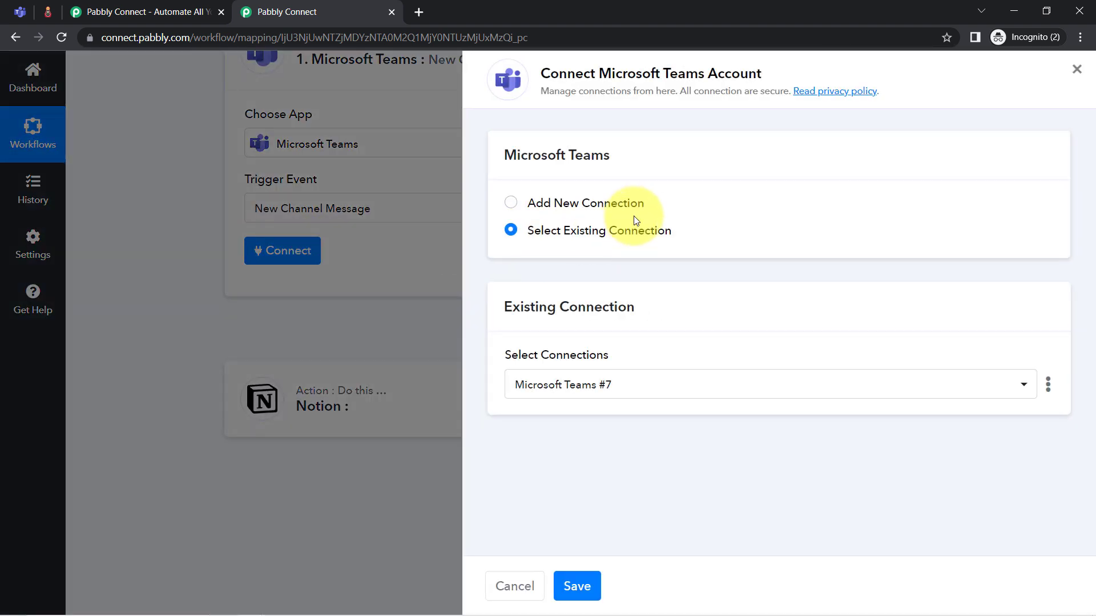
pyautogui.click(607, 203)
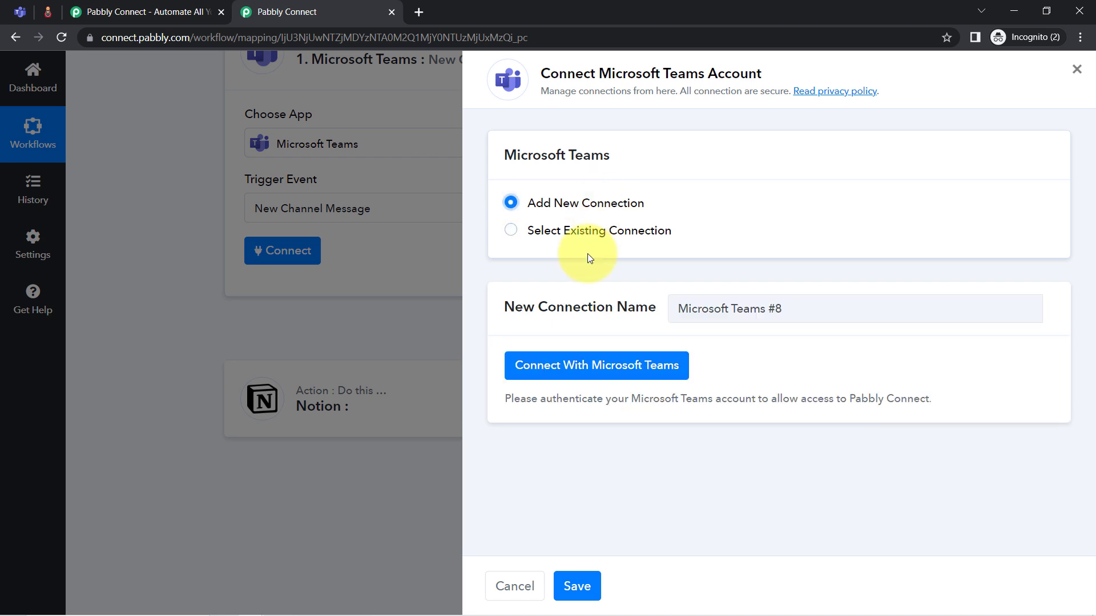
pyautogui.click(577, 362)
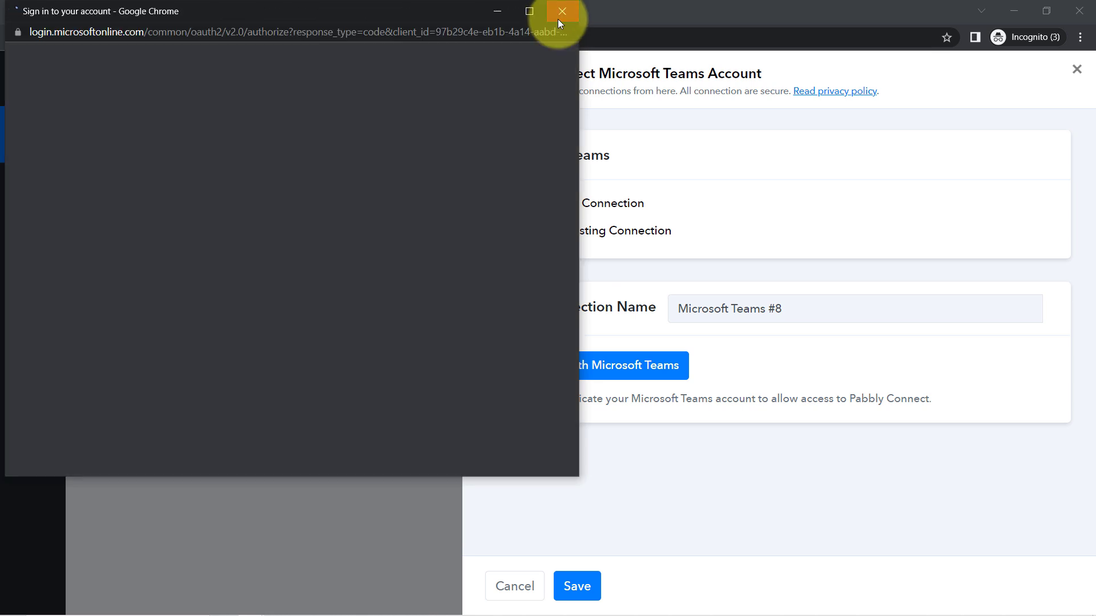
pyautogui.click(557, 17)
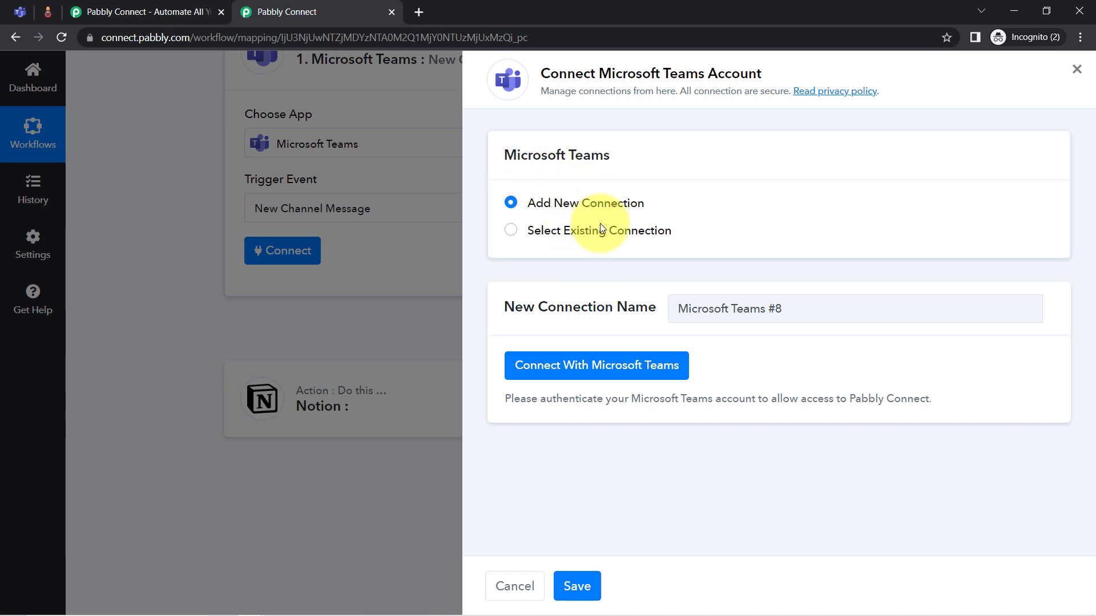
# Connect the trigger through the existing connection Microsoft Teams #7 and save the connection
pyautogui.click(580, 237)
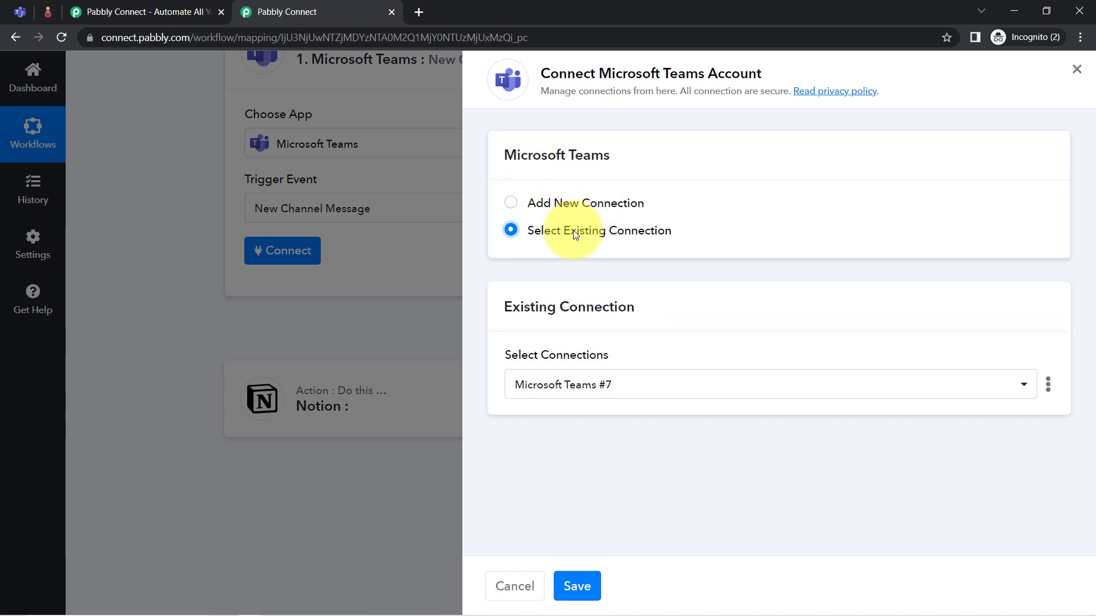
pyautogui.click(569, 581)
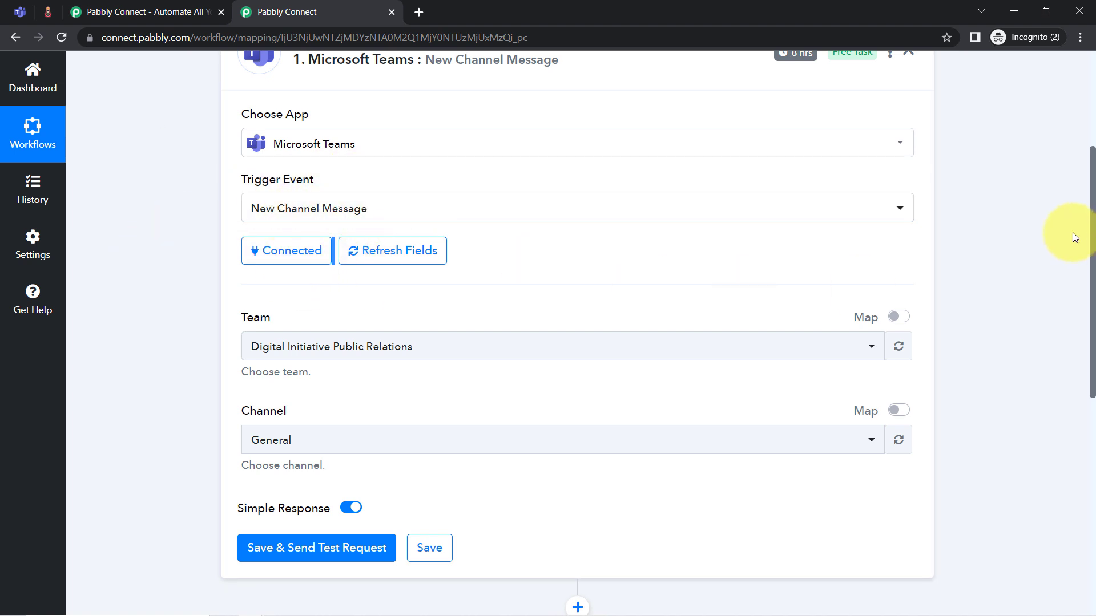
# Compare the trigger's available team options with the teams listed in Microsoft Teams
pyautogui.scroll(-2, 1079, 251)
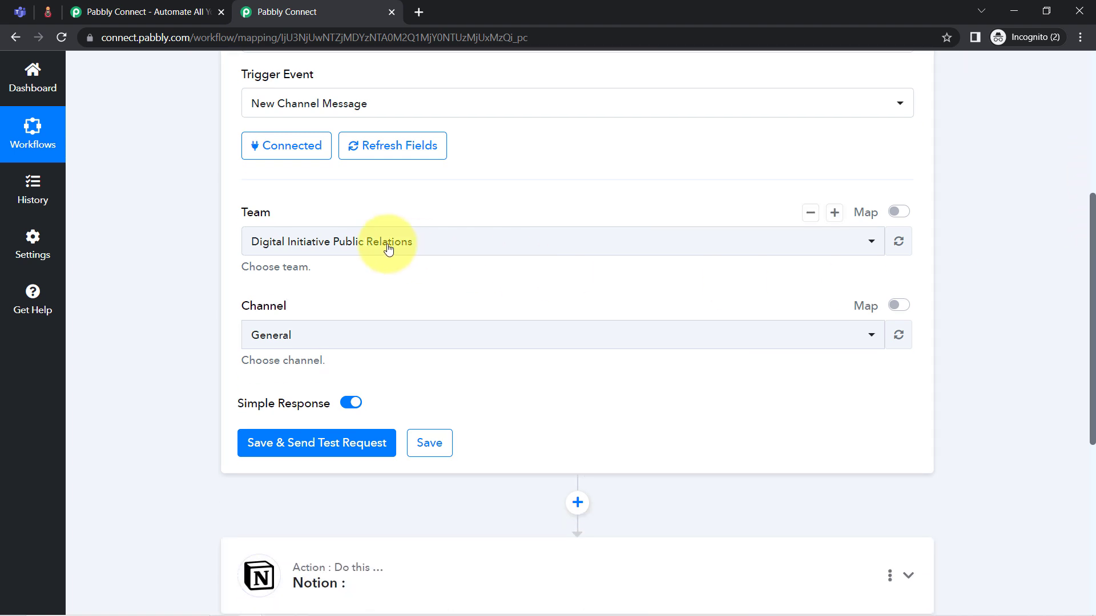
pyautogui.click(295, 242)
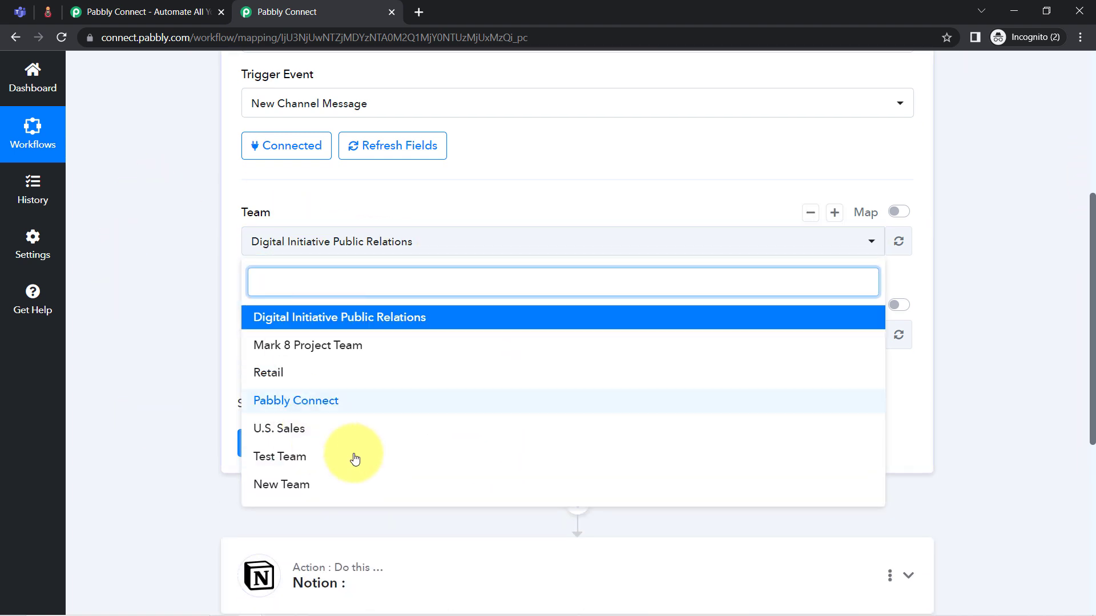
pyautogui.click(167, 188)
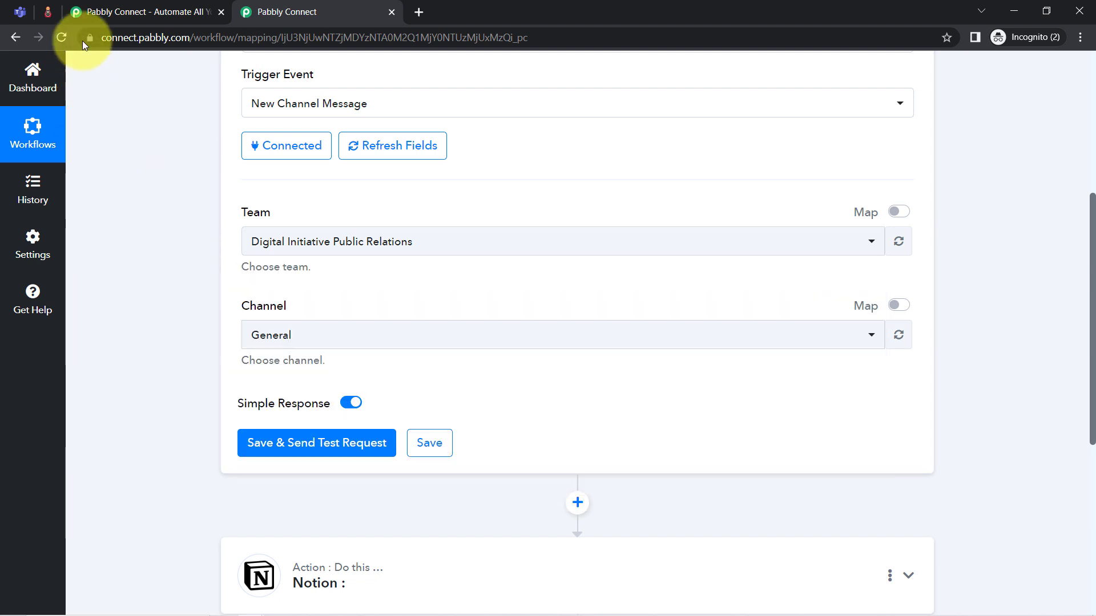
pyautogui.click(17, 7)
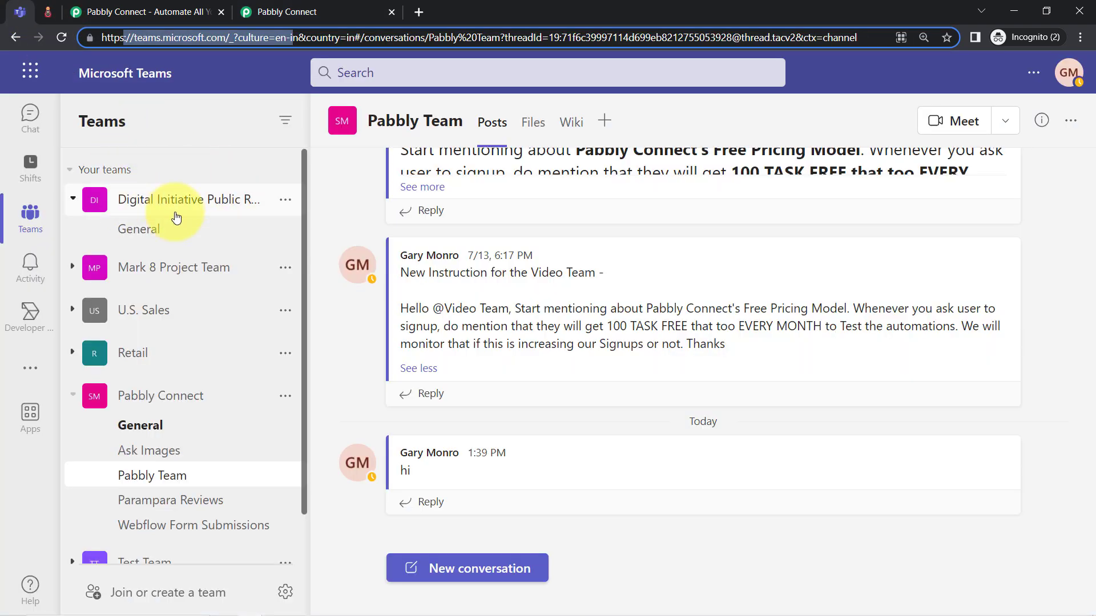
pyautogui.click(201, 201)
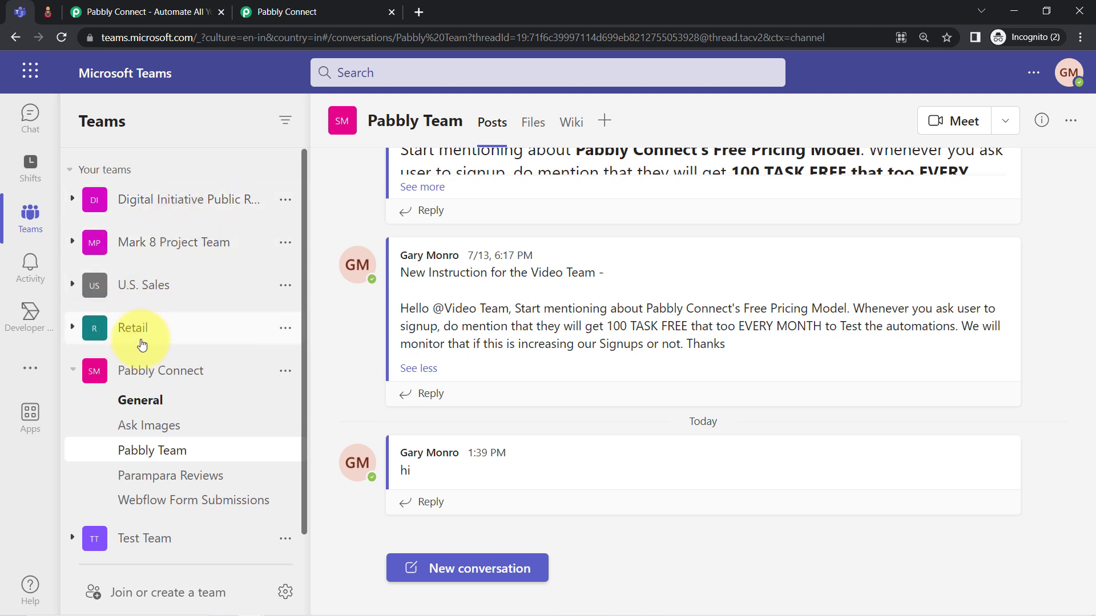
pyautogui.click(149, 374)
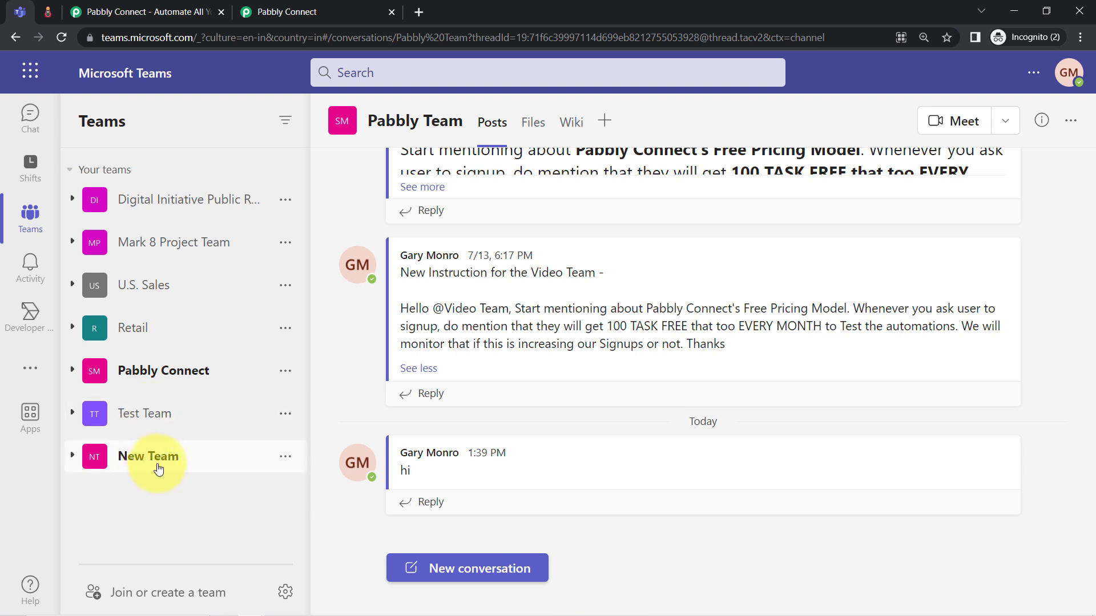
pyautogui.click(258, 4)
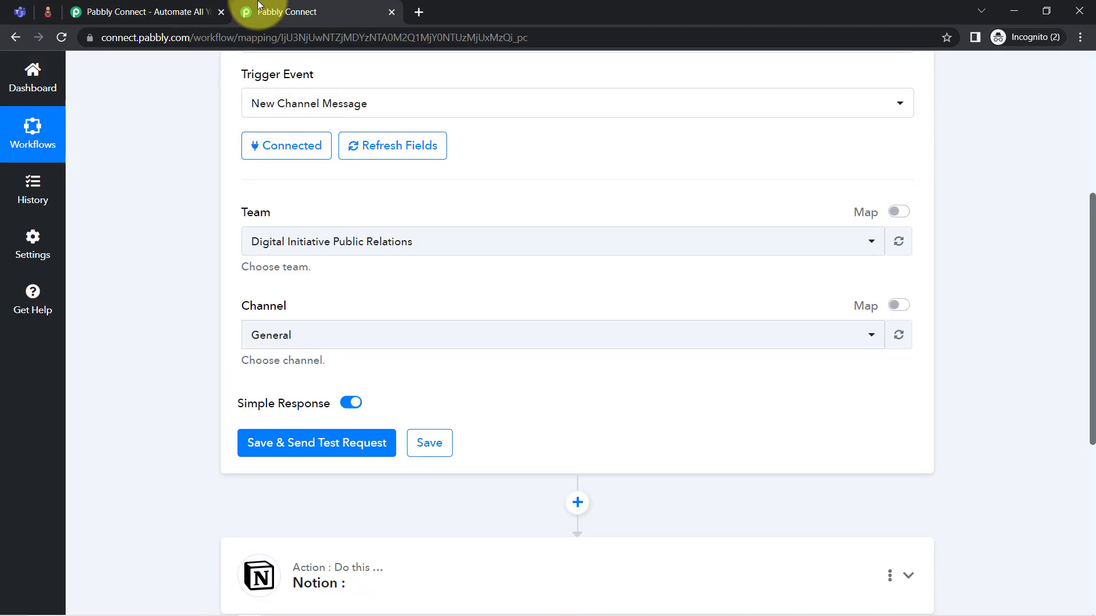
pyautogui.click(268, 237)
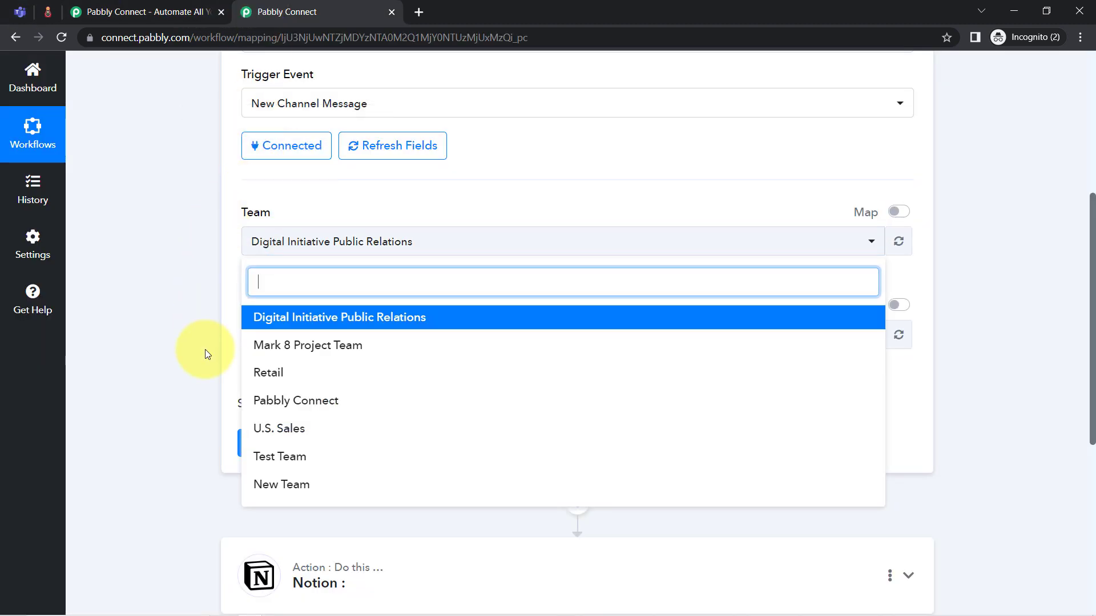
pyautogui.click(130, 225)
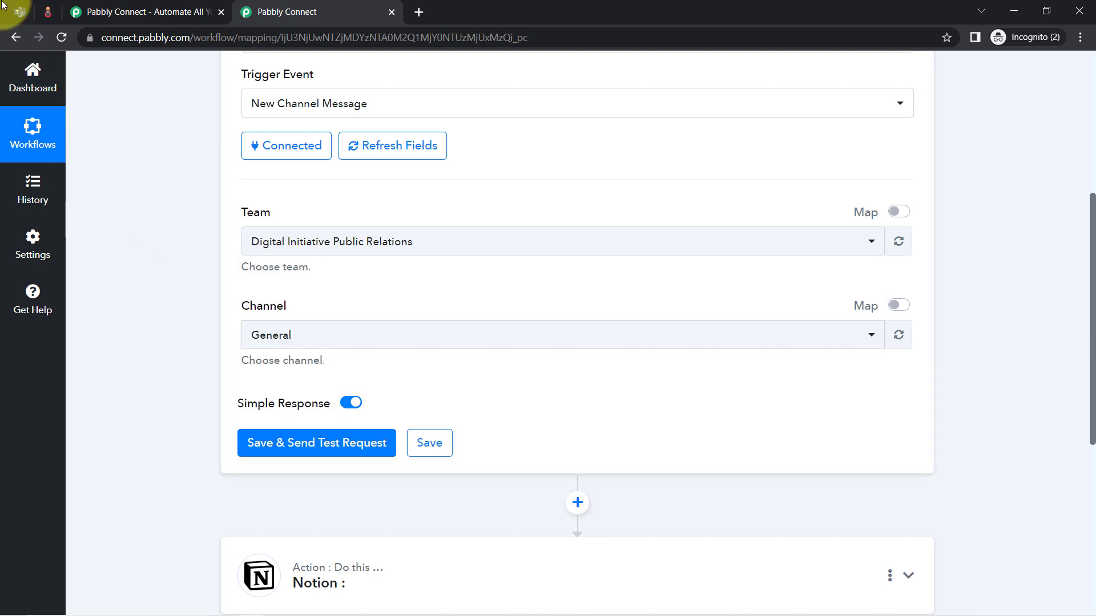
pyautogui.click(23, 12)
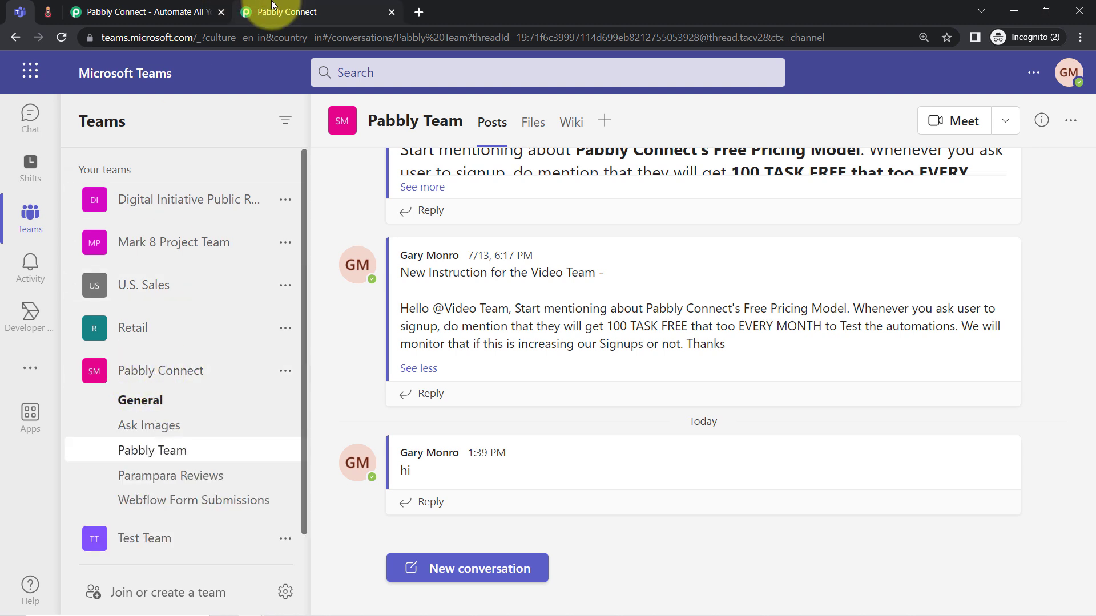
# Return to the Pabbly Connect workflow and set the trigger's team to Pabbly Connect
pyautogui.click(260, 12)
pyautogui.click(297, 240)
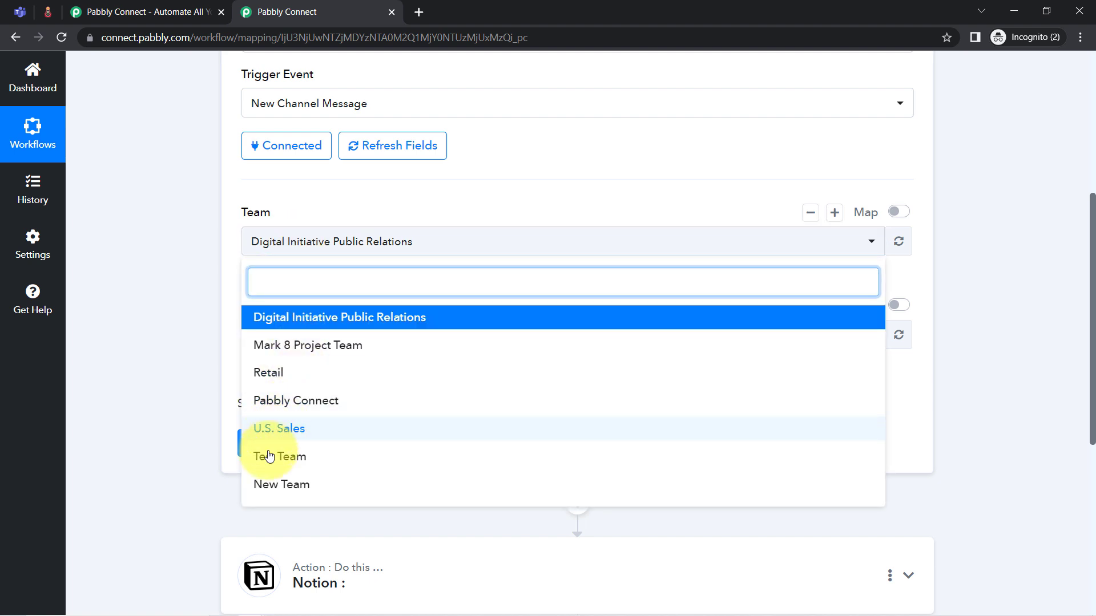
pyautogui.click(264, 402)
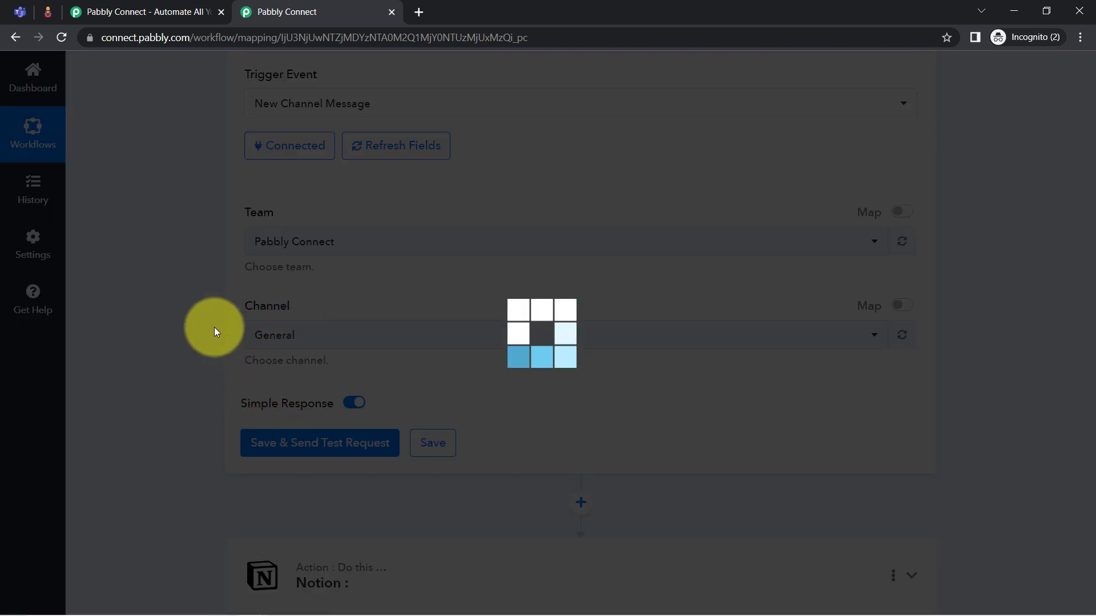
# Check the team's channels in Microsoft Teams and set the trigger's channel to Pabbly Team in the workflow
pyautogui.click(20, 11)
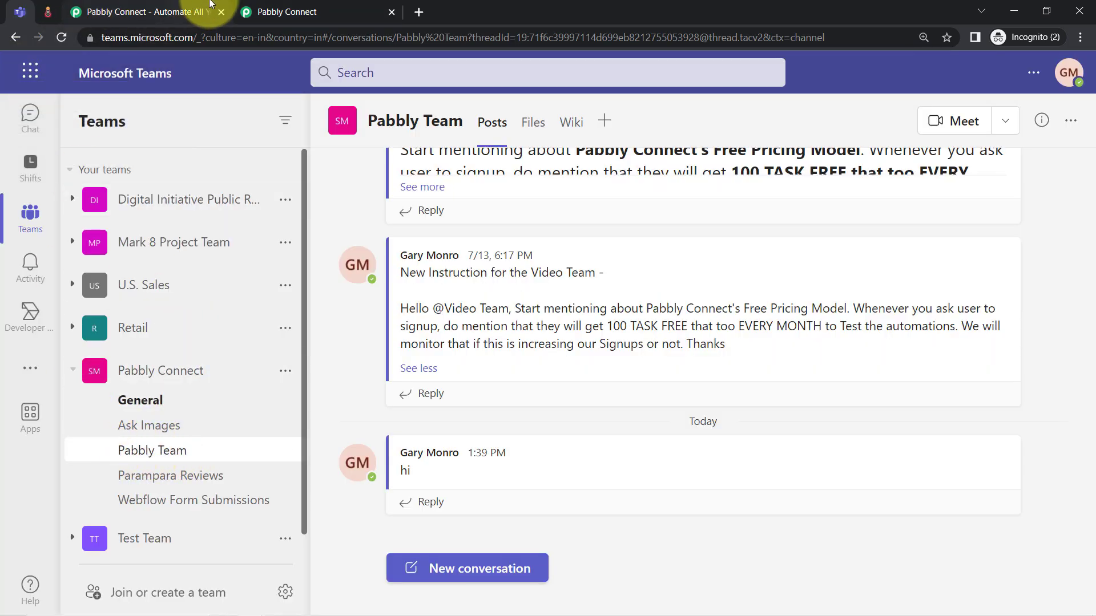
pyautogui.click(242, 12)
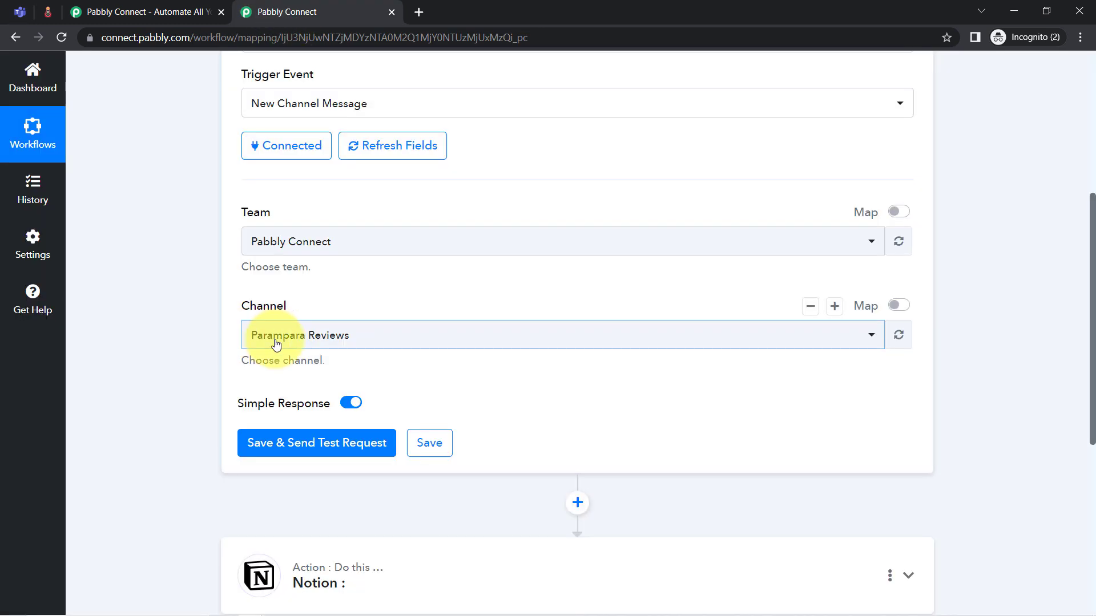
pyautogui.click(273, 336)
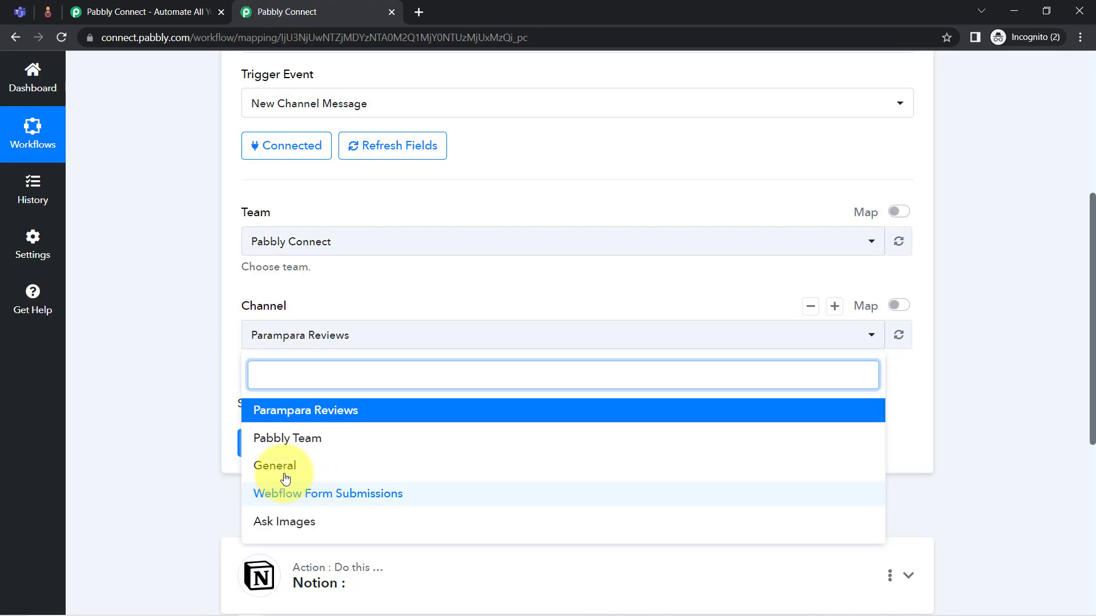
pyautogui.click(271, 439)
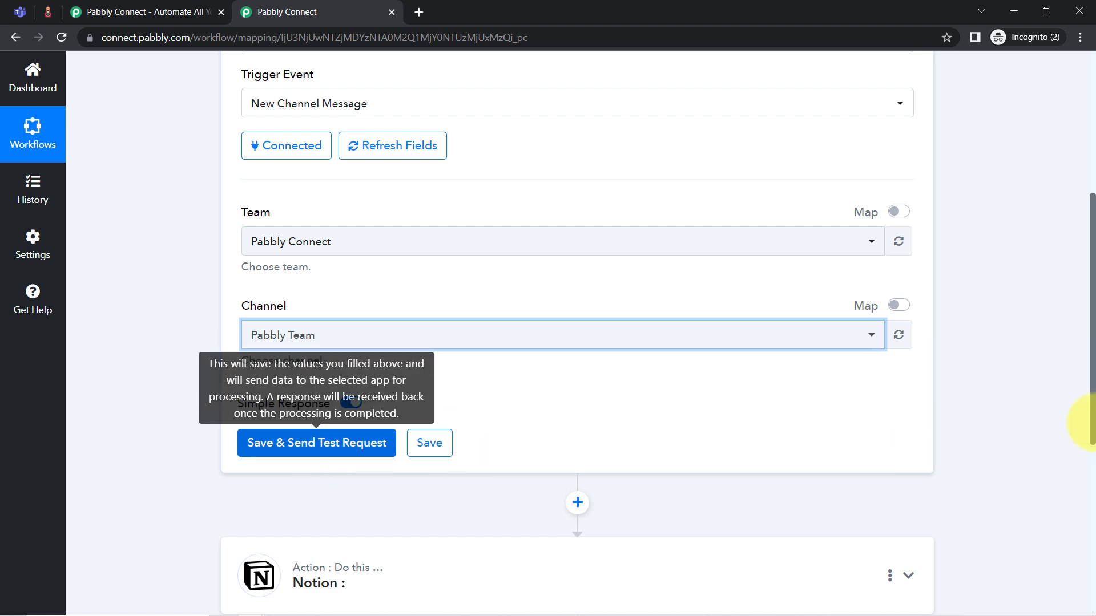
pyautogui.moveTo(1092, 357); pyautogui.dragTo(1088, 324)
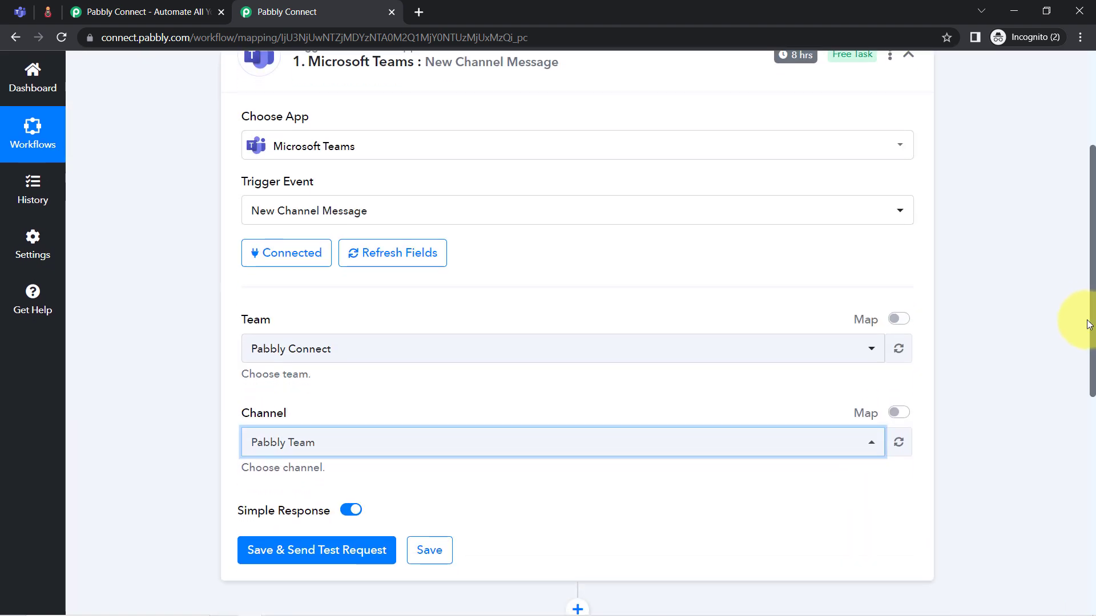
# Switch to Notepad and copy the entire prepared message about Pabbly Connect's Free Pricing Model
pyautogui.click(22, 11)
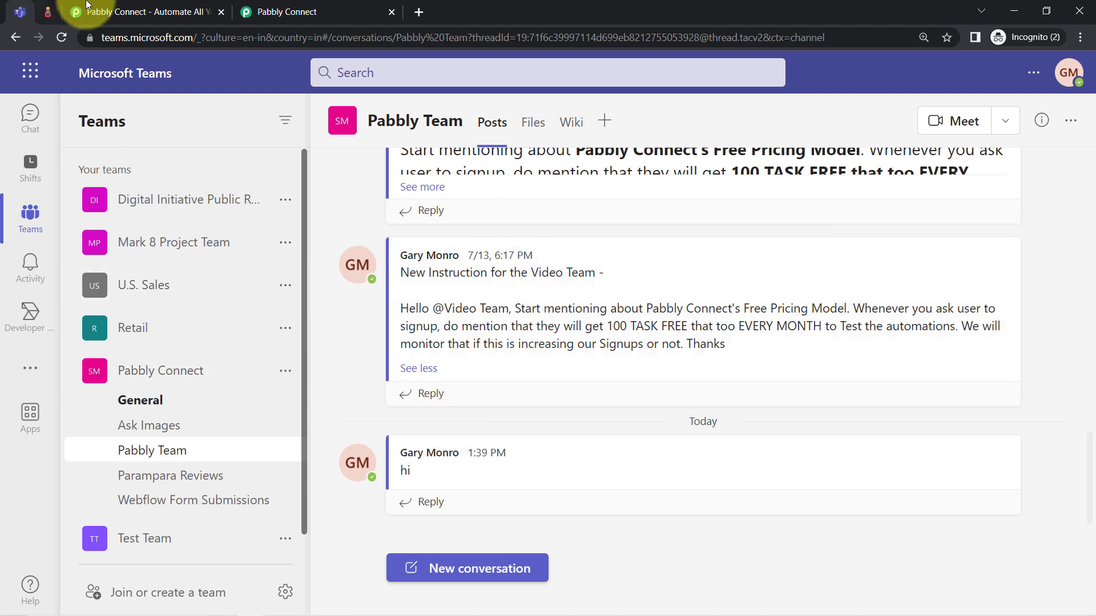
pyautogui.click(281, 11)
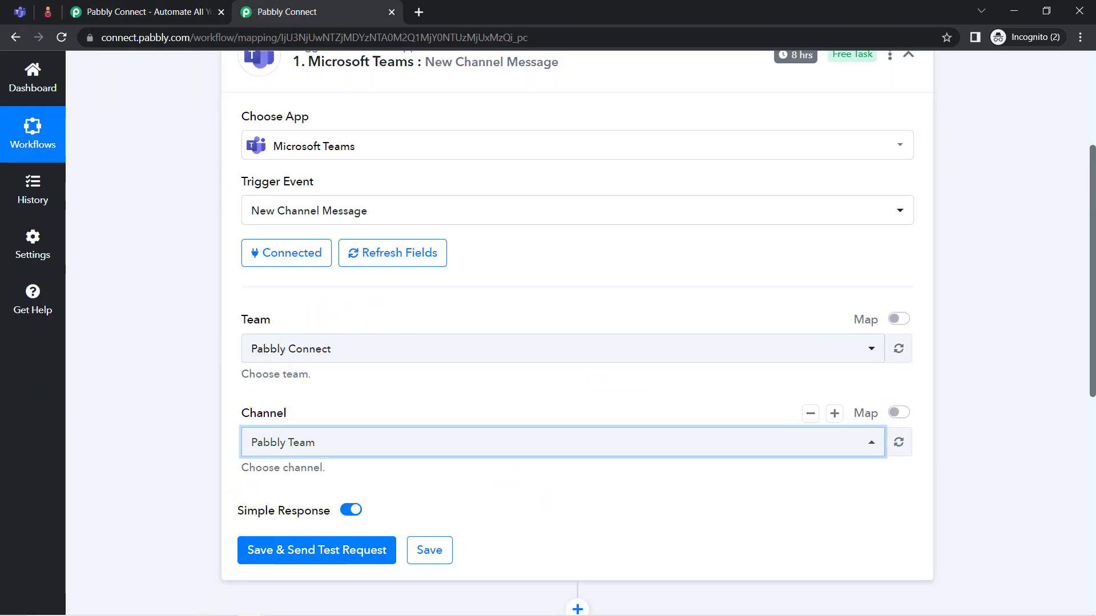
pyautogui.click(278, 607)
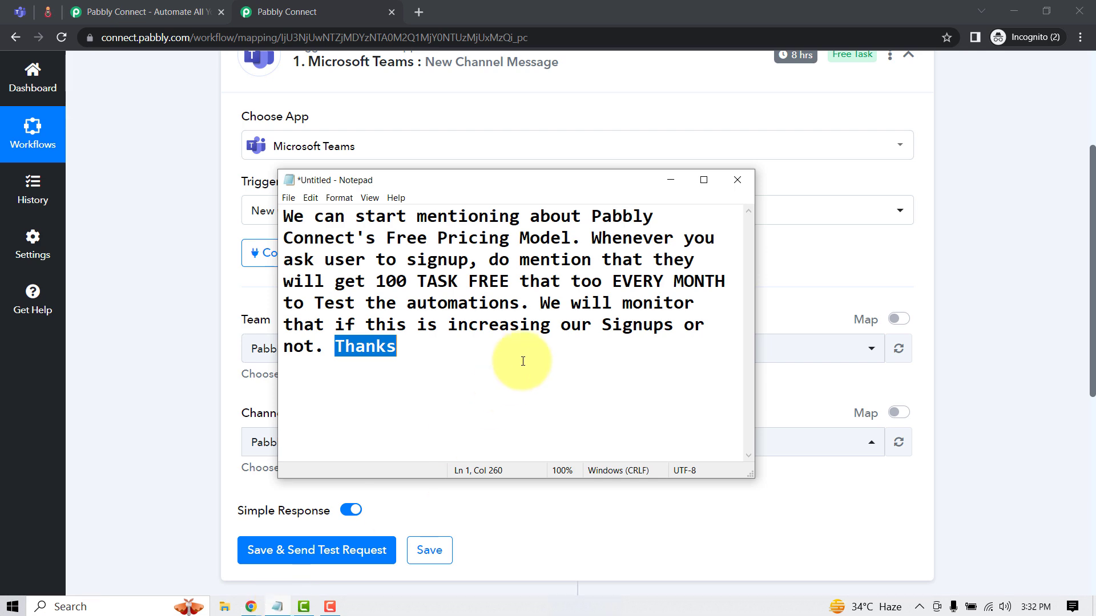
pyautogui.click(432, 341)
pyautogui.moveTo(431, 340); pyautogui.dragTo(142, 133)
pyautogui.hotkey('ctrl', 'c')
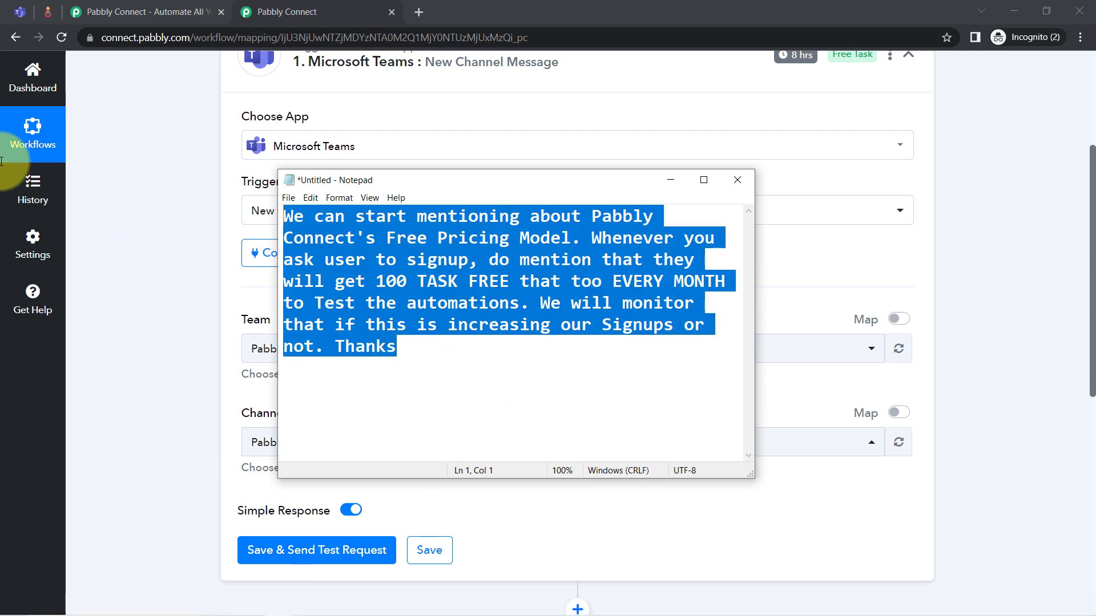
# Post the copied message as a new conversation in the Pabbly Team channel in Microsoft Teams
pyautogui.click(19, 10)
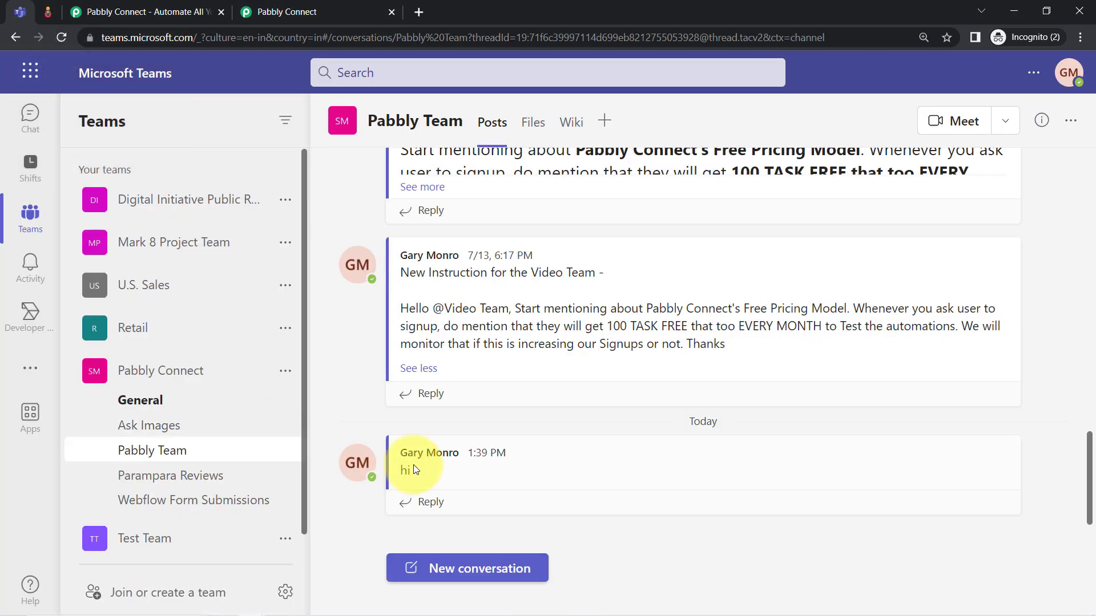
pyautogui.scroll(1, 410, 514)
pyautogui.click(436, 570)
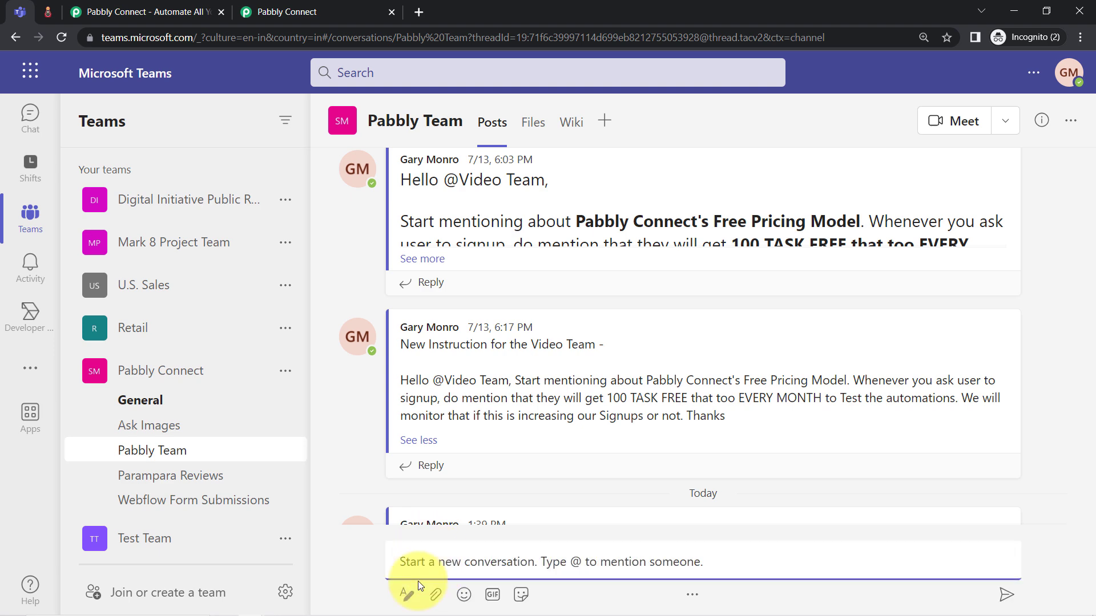
pyautogui.hotkey('ctrl', 'v')
pyautogui.press('Return')
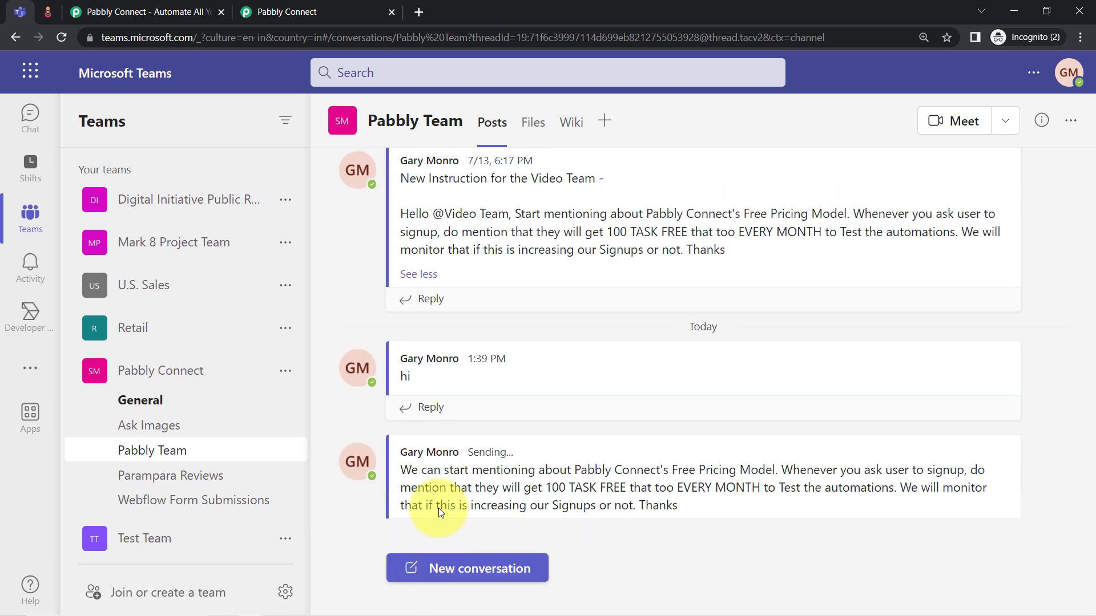
# Read through the newly posted message in the Pabbly Team channel
pyautogui.moveTo(411, 405); pyautogui.dragTo(678, 424)
pyautogui.click(678, 424)
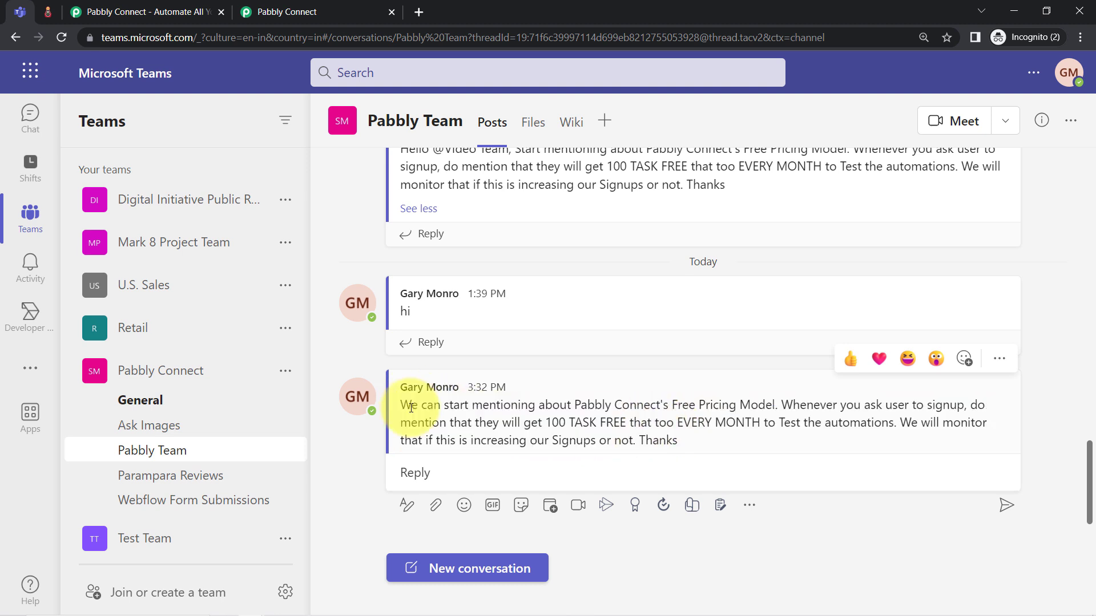
pyautogui.moveTo(475, 416); pyautogui.dragTo(775, 409)
pyautogui.moveTo(781, 405); pyautogui.dragTo(887, 397)
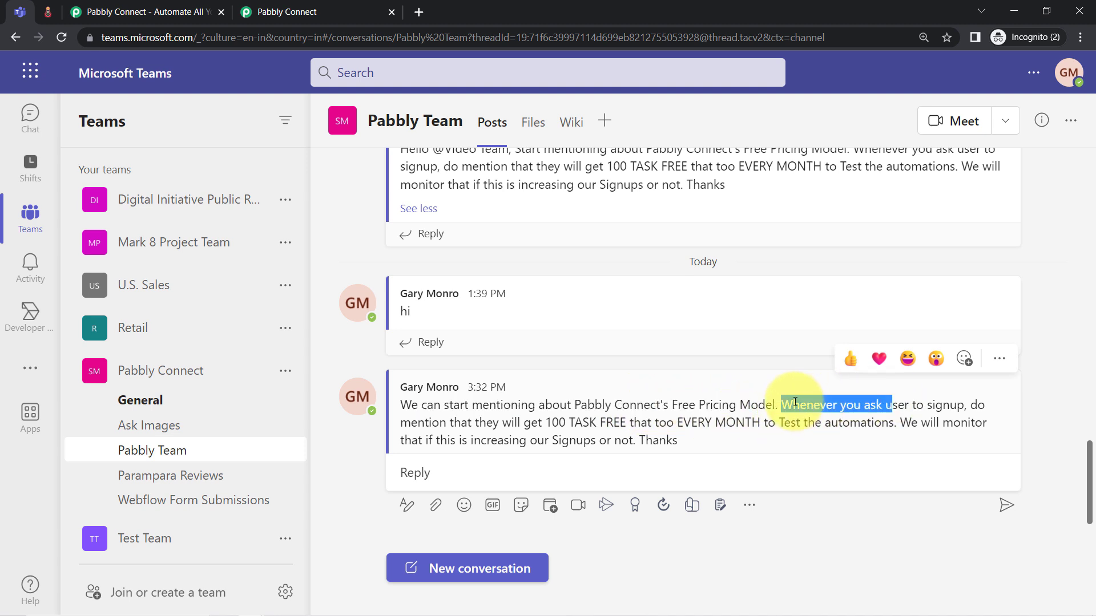
pyautogui.moveTo(417, 423); pyautogui.dragTo(524, 440)
pyautogui.click(565, 421)
pyautogui.moveTo(595, 421); pyautogui.dragTo(834, 423)
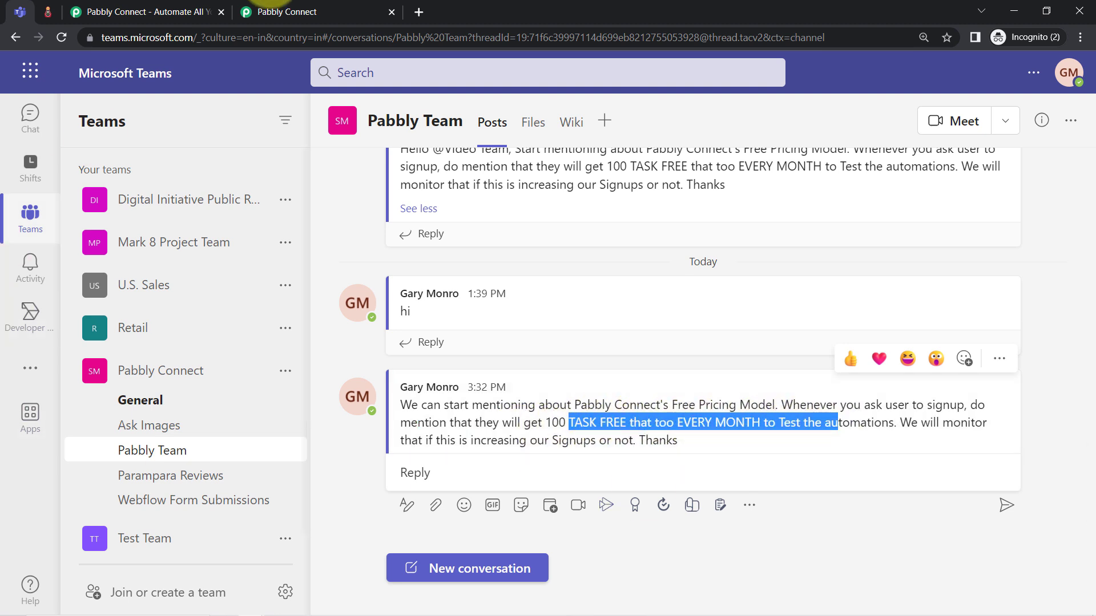
# Return to the Pabbly Connect workflow, save the Microsoft Teams trigger and send its test request
pyautogui.click(343, 10)
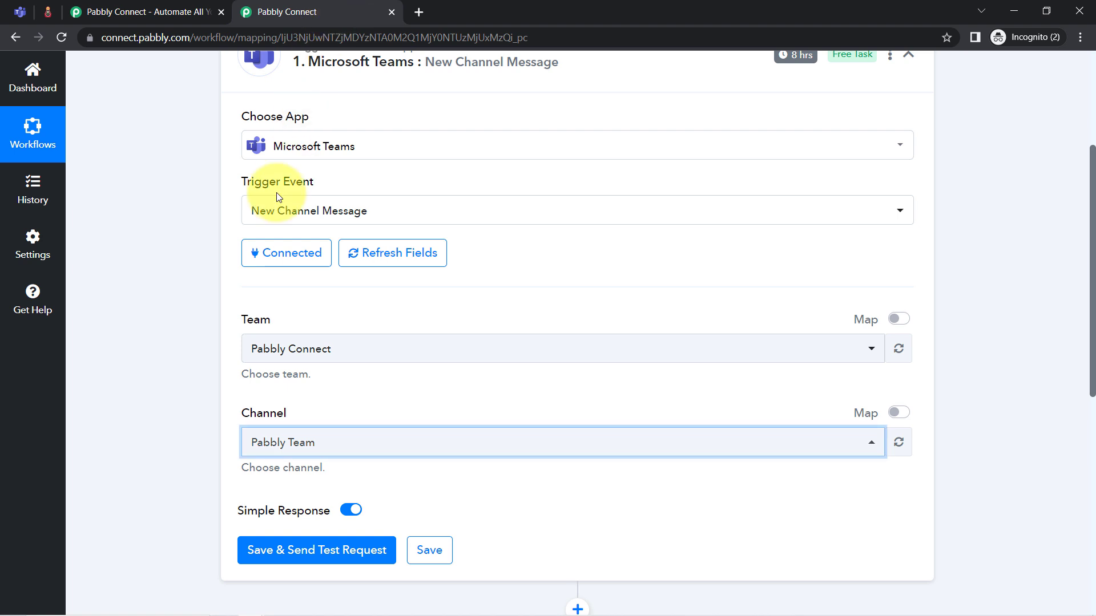
pyautogui.click(275, 551)
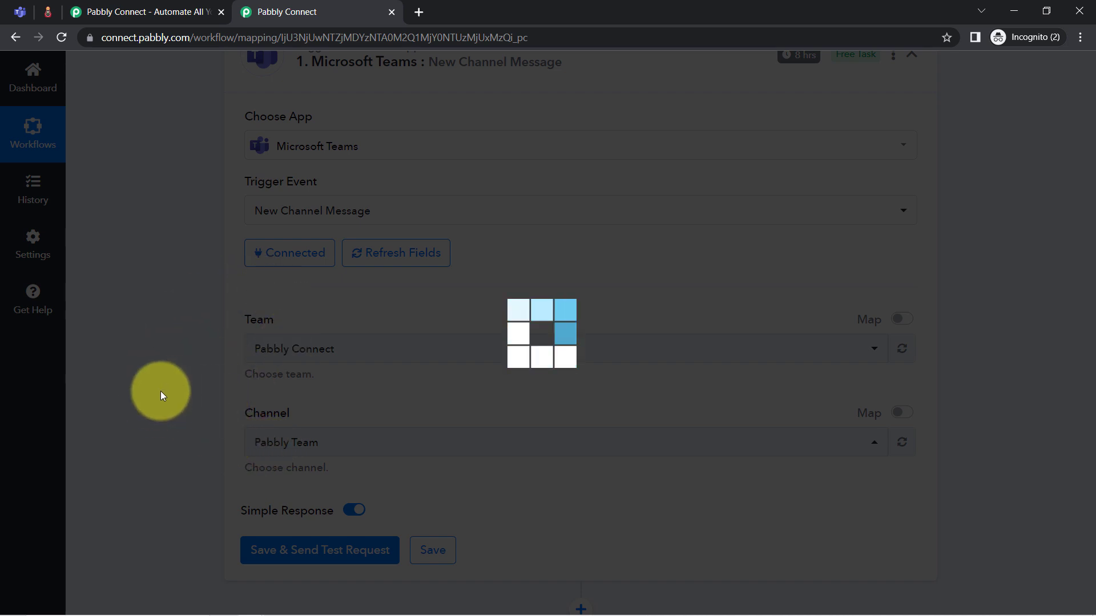
pyautogui.scroll(-8, 182, 422)
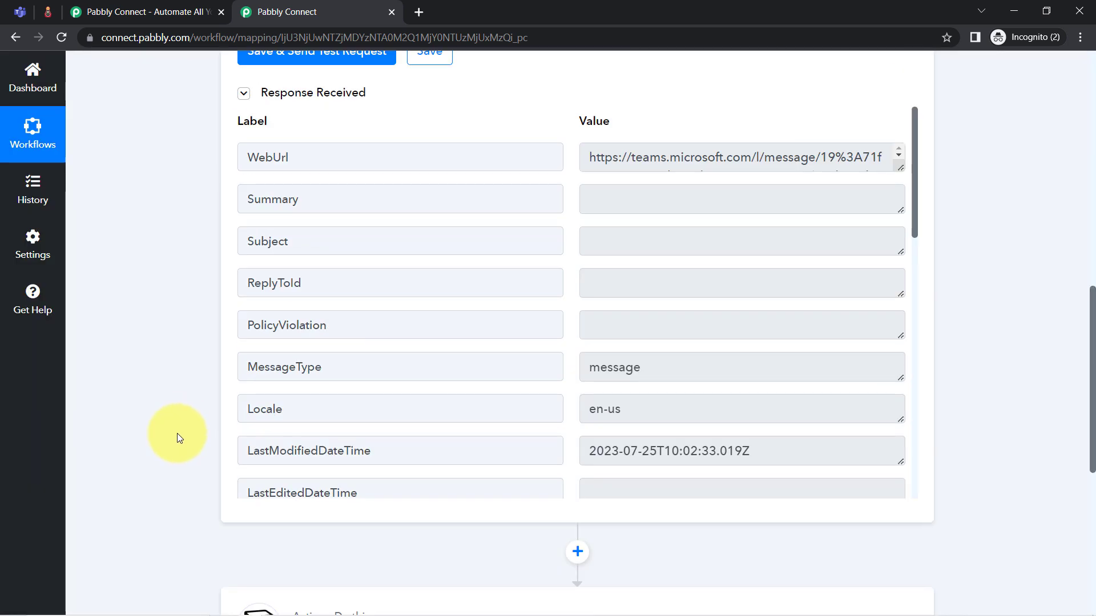
# Examine the Microsoft Teams test response for the message type, last modified time, sender display name and creation time
pyautogui.click(306, 100)
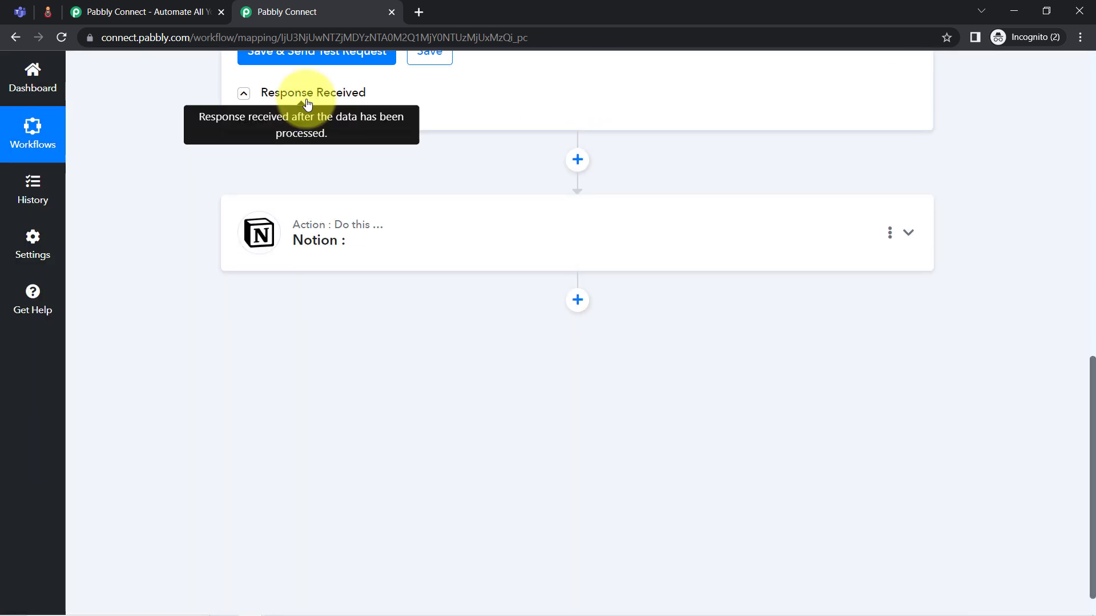
pyautogui.click(307, 102)
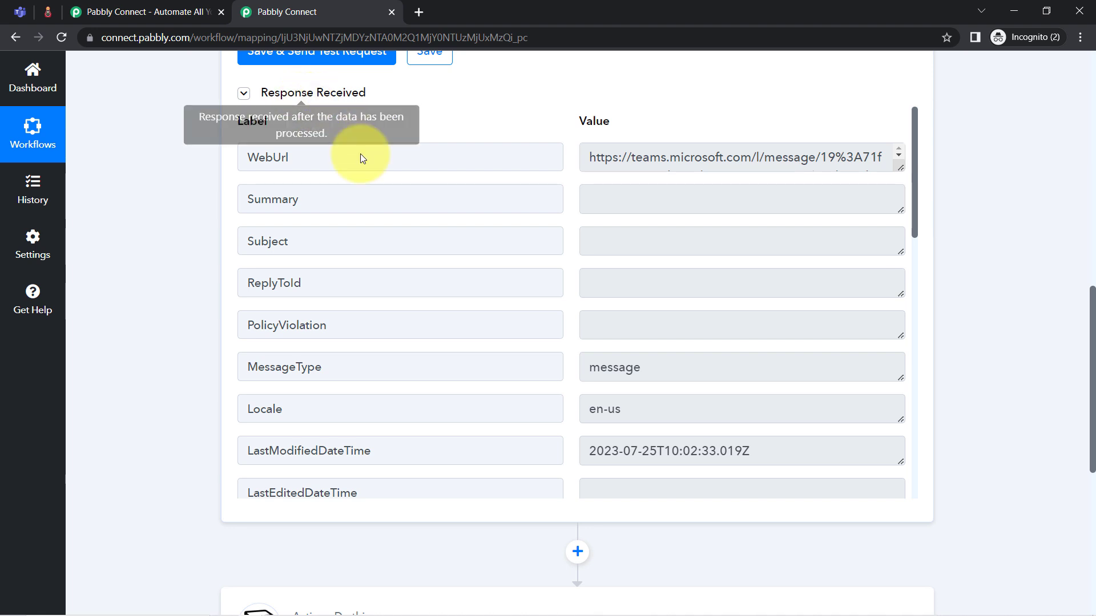
pyautogui.moveTo(262, 368); pyautogui.dragTo(354, 361)
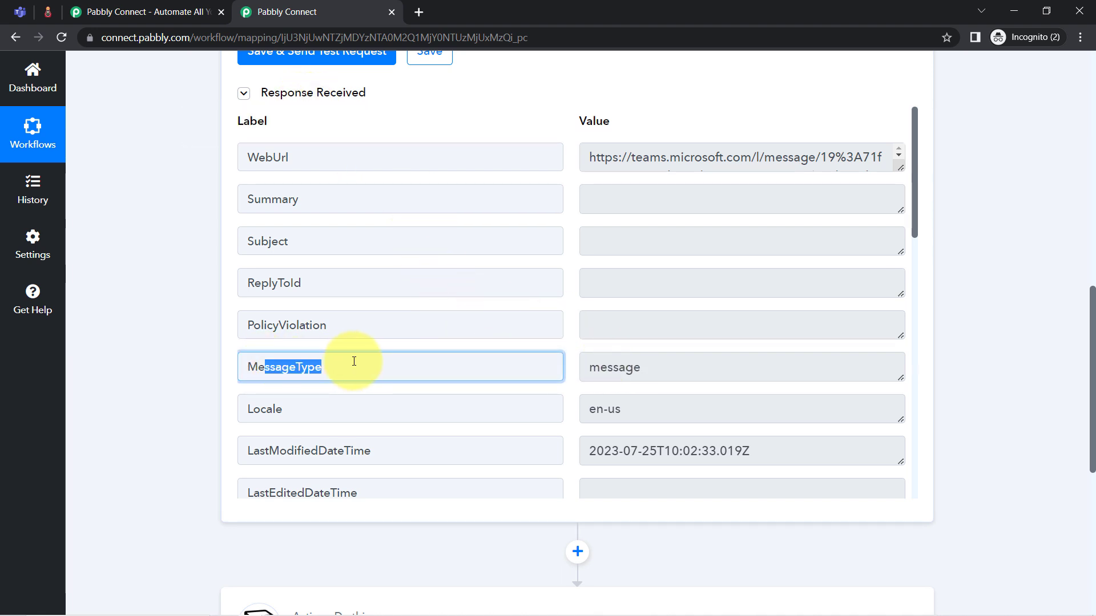
pyautogui.doubleClick(620, 367)
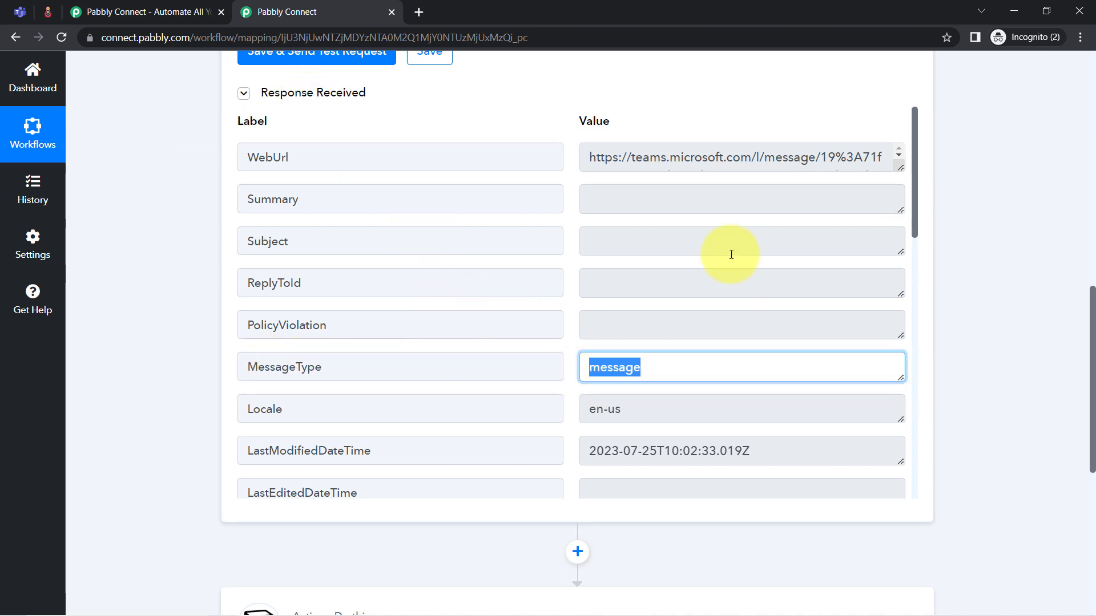
pyautogui.moveTo(311, 450); pyautogui.dragTo(418, 446)
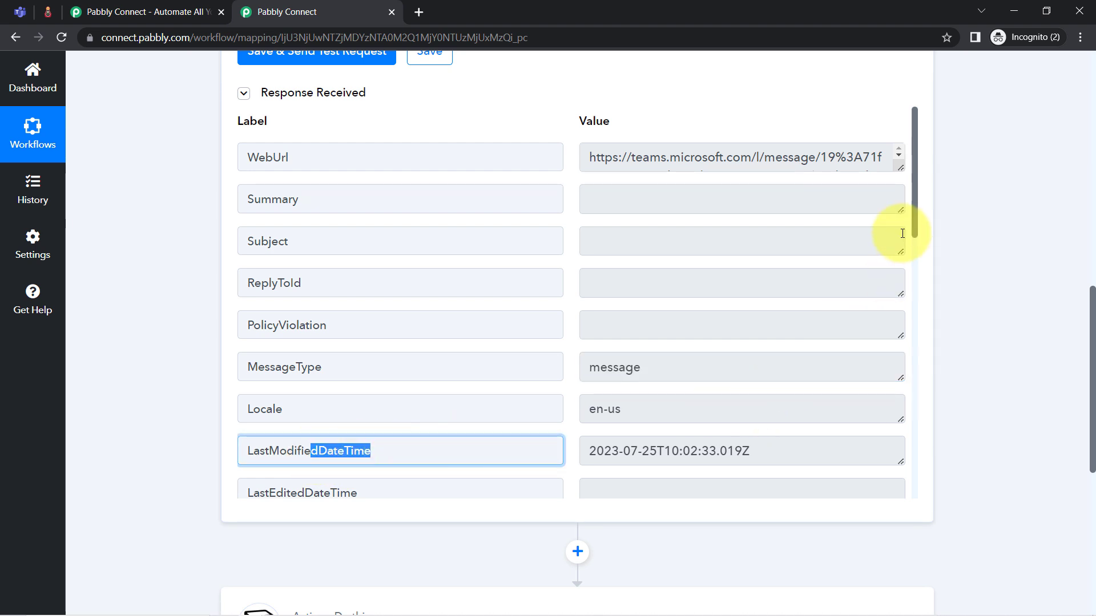
pyautogui.moveTo(914, 196); pyautogui.dragTo(916, 364)
pyautogui.moveTo(380, 259); pyautogui.dragTo(342, 262)
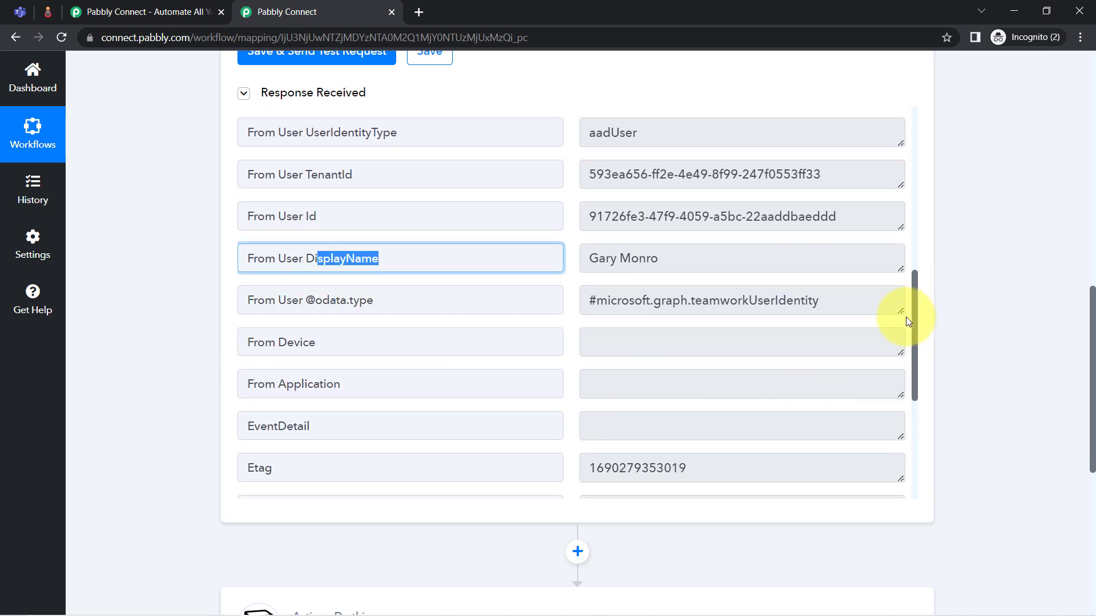
pyautogui.moveTo(913, 324); pyautogui.dragTo(907, 408)
pyautogui.moveTo(657, 310); pyautogui.dragTo(708, 309)
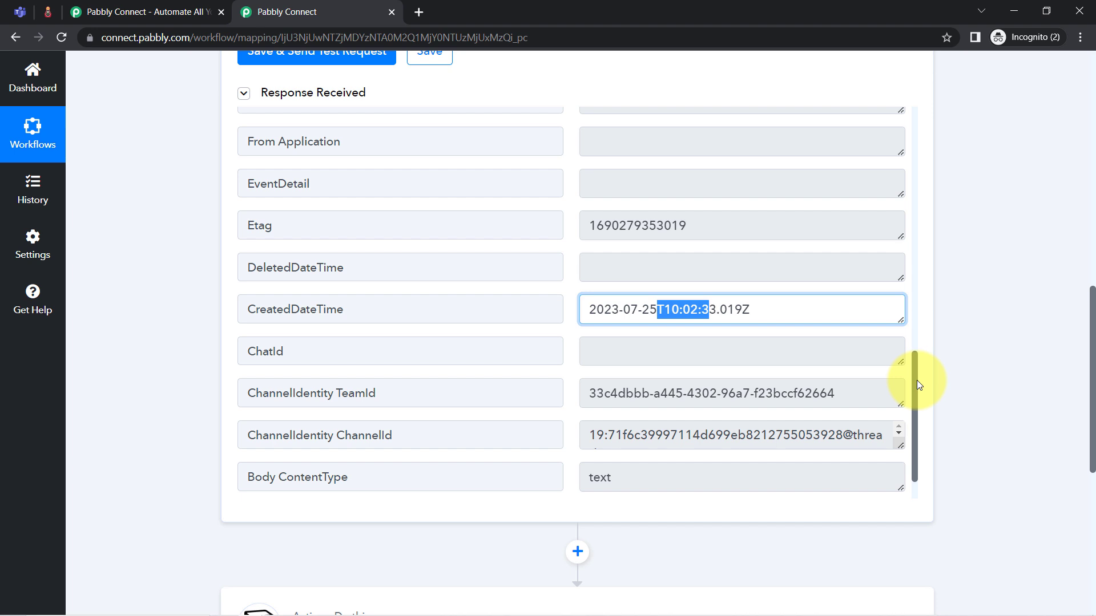
# Enlarge the Body Content value at the end of the test response and read the captured message text
pyautogui.scroll(-1, 912, 402)
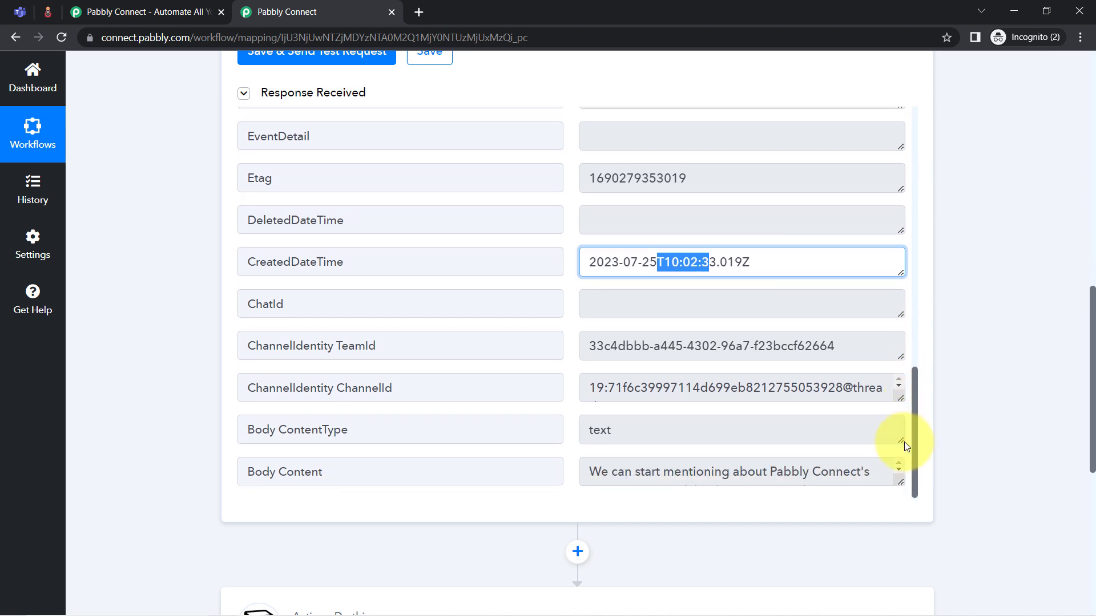
pyautogui.moveTo(900, 483); pyautogui.dragTo(895, 514)
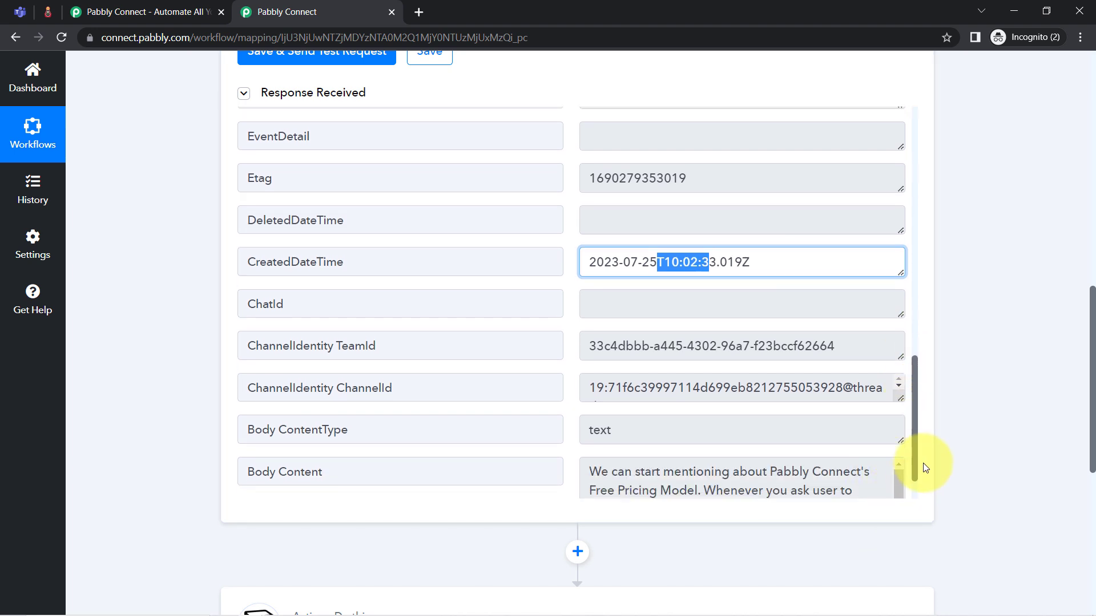
pyautogui.click(911, 408)
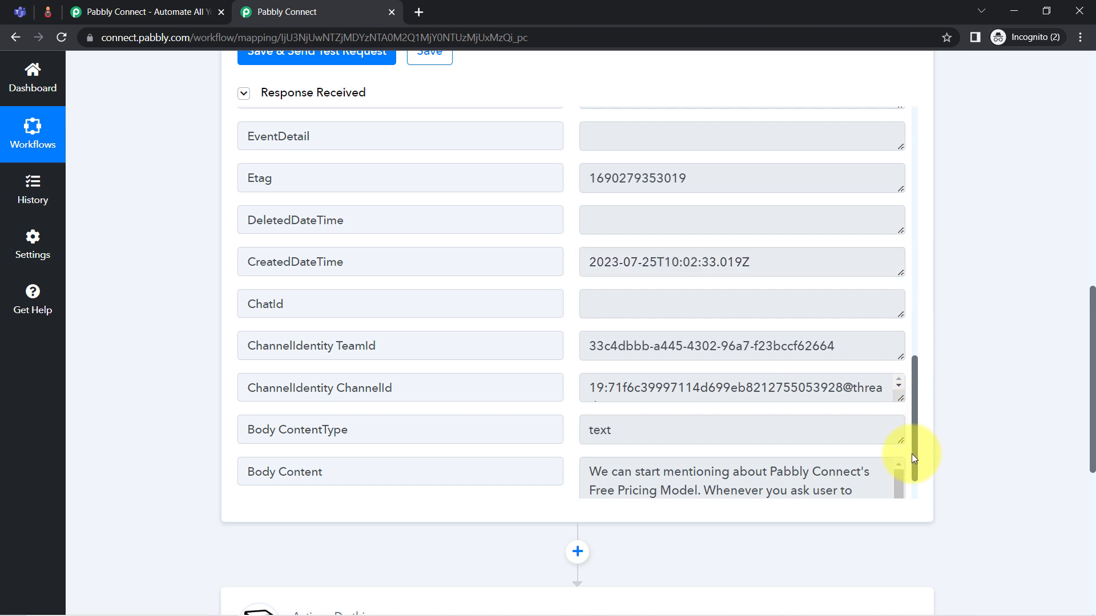
pyautogui.moveTo(913, 434); pyautogui.dragTo(905, 475)
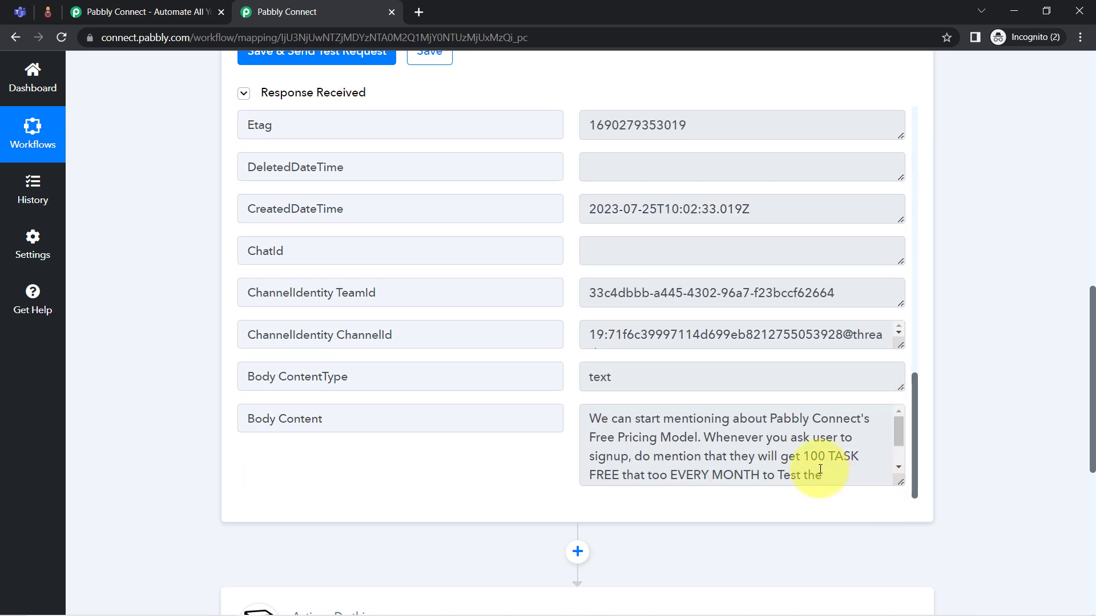
pyautogui.moveTo(650, 440); pyautogui.dragTo(649, 462)
pyautogui.click(651, 461)
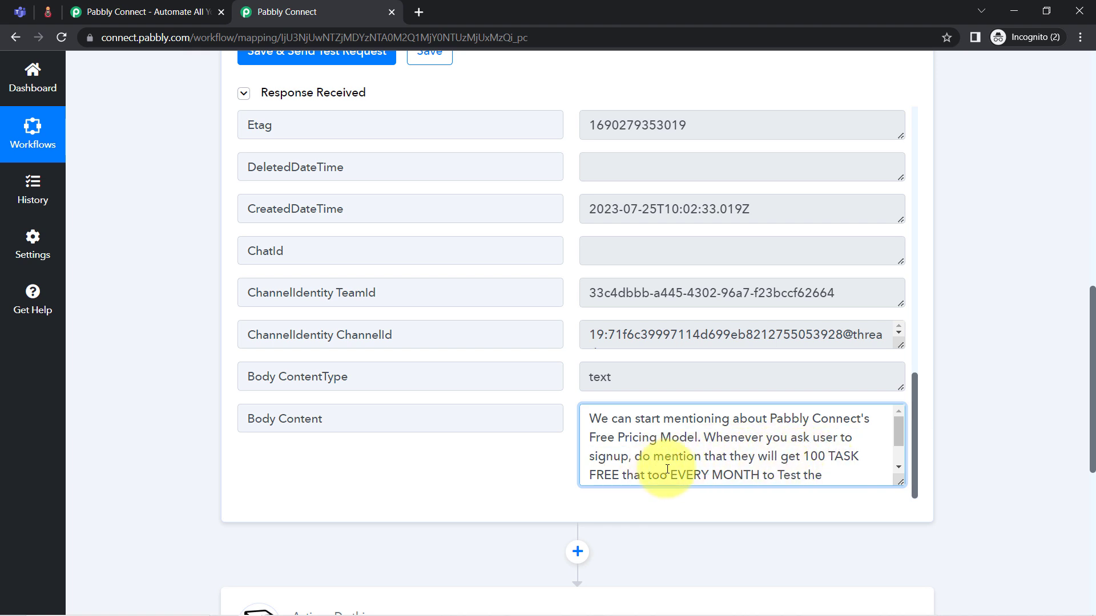
pyautogui.moveTo(652, 474); pyautogui.dragTo(751, 475)
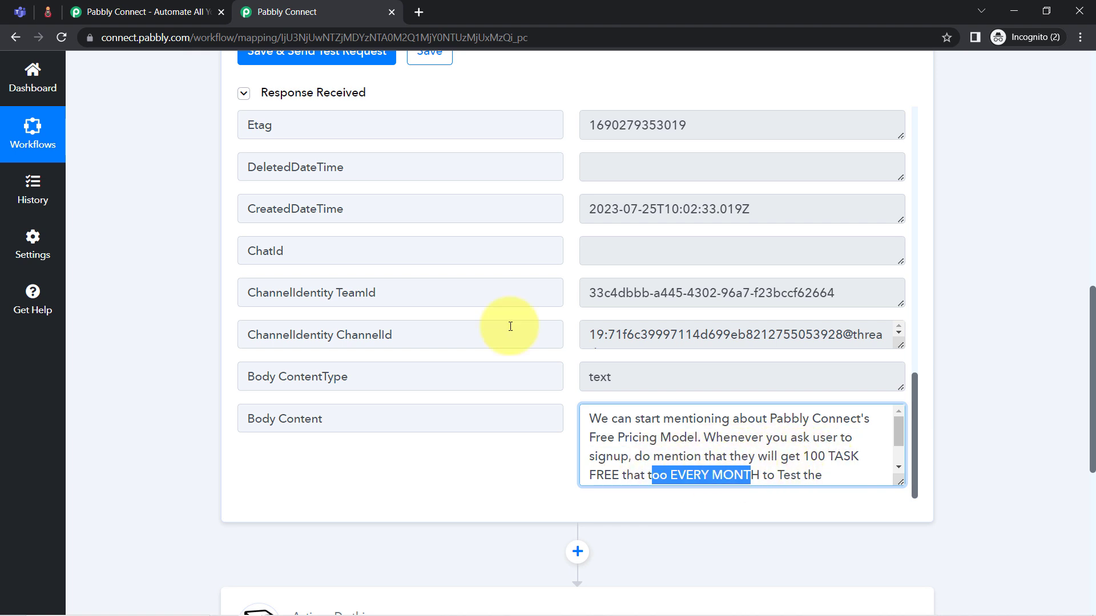
# Compare the captured Body Content, through to its last lines, with the message posted in the Microsoft Teams Pabbly Team channel
pyautogui.click(26, 12)
pyautogui.tripleClick(583, 410)
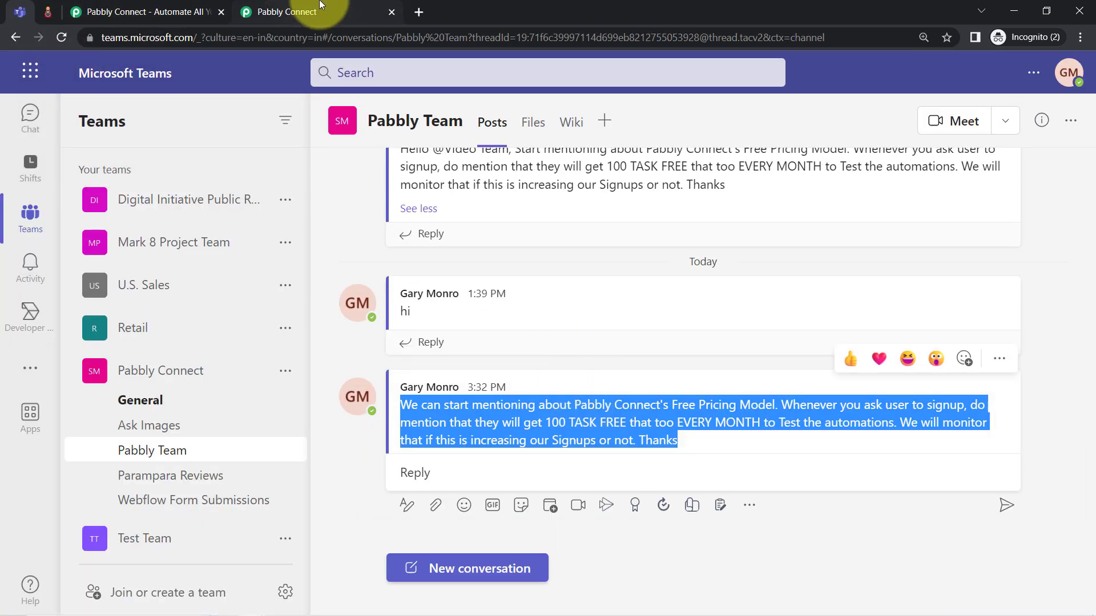
pyautogui.click(337, 11)
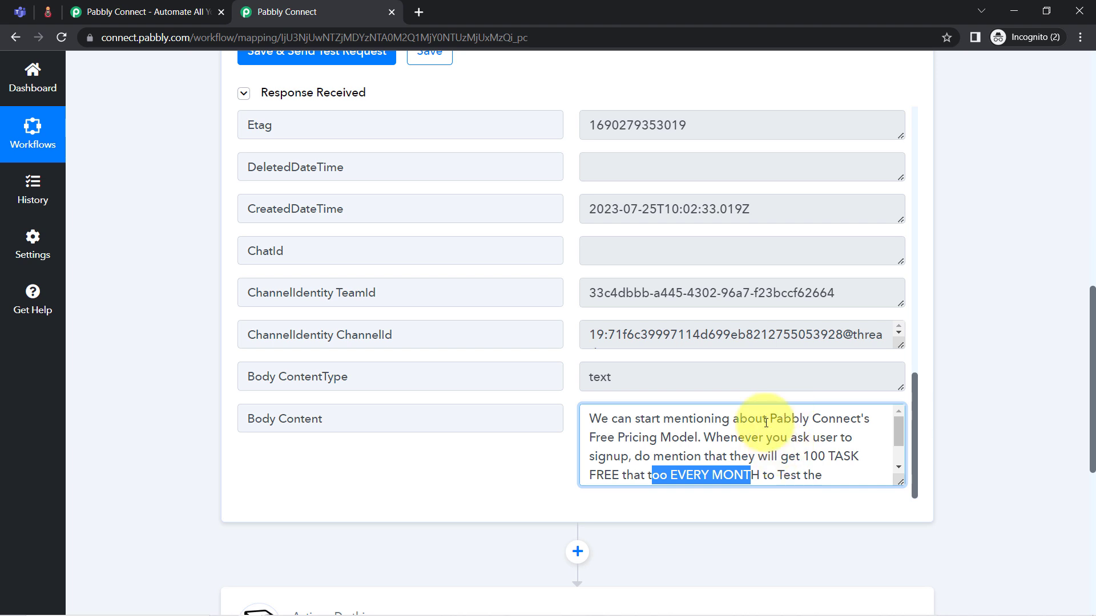
pyautogui.moveTo(895, 433); pyautogui.dragTo(898, 447)
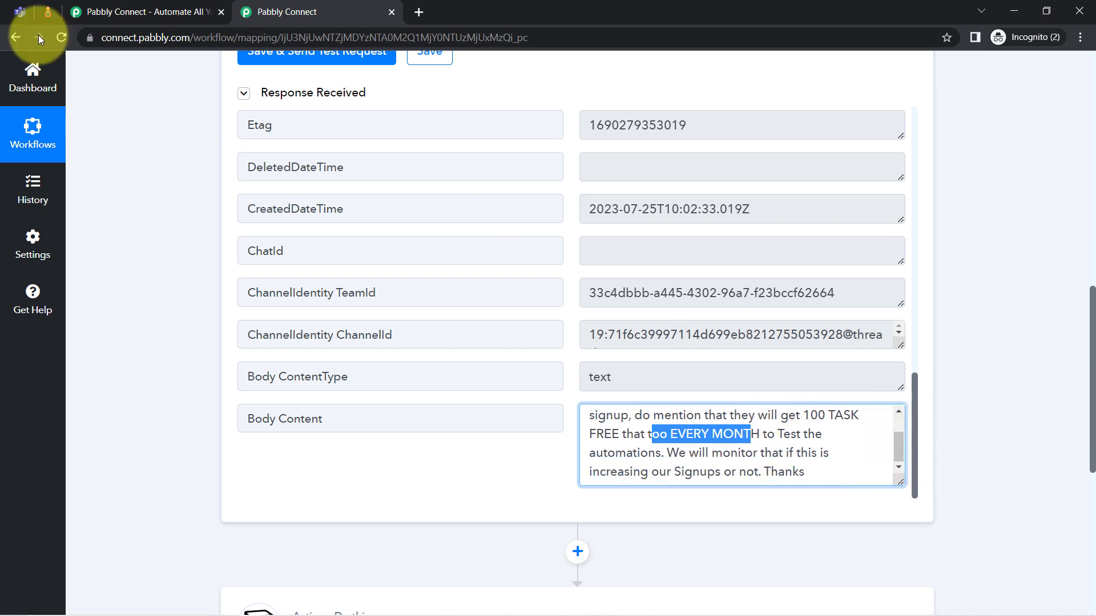
pyautogui.click(20, 12)
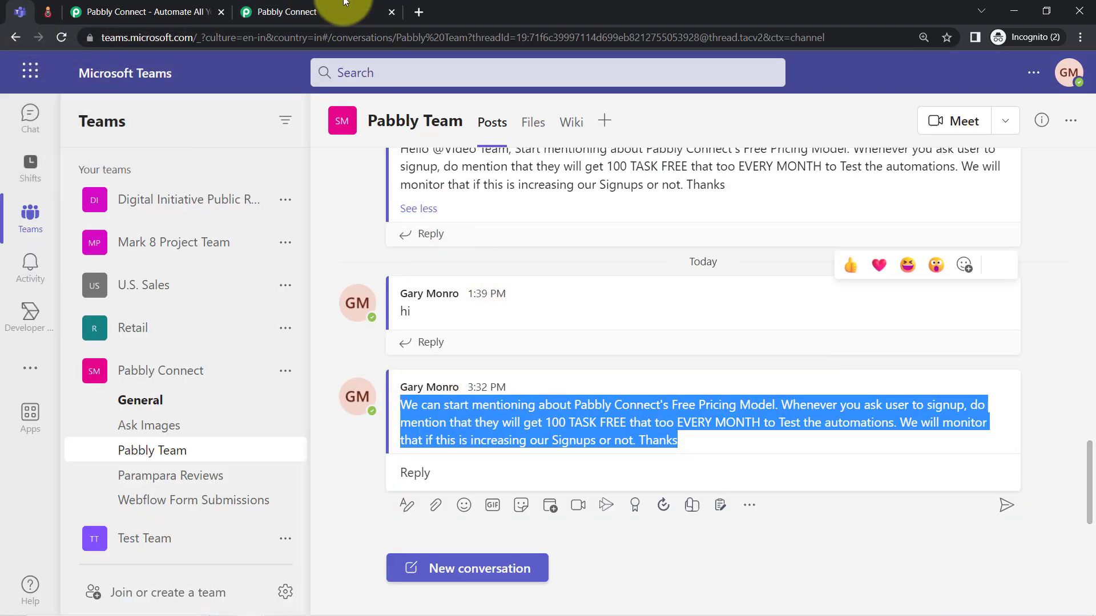
pyautogui.hotkey('ctrl', 'shift', 'Tab')
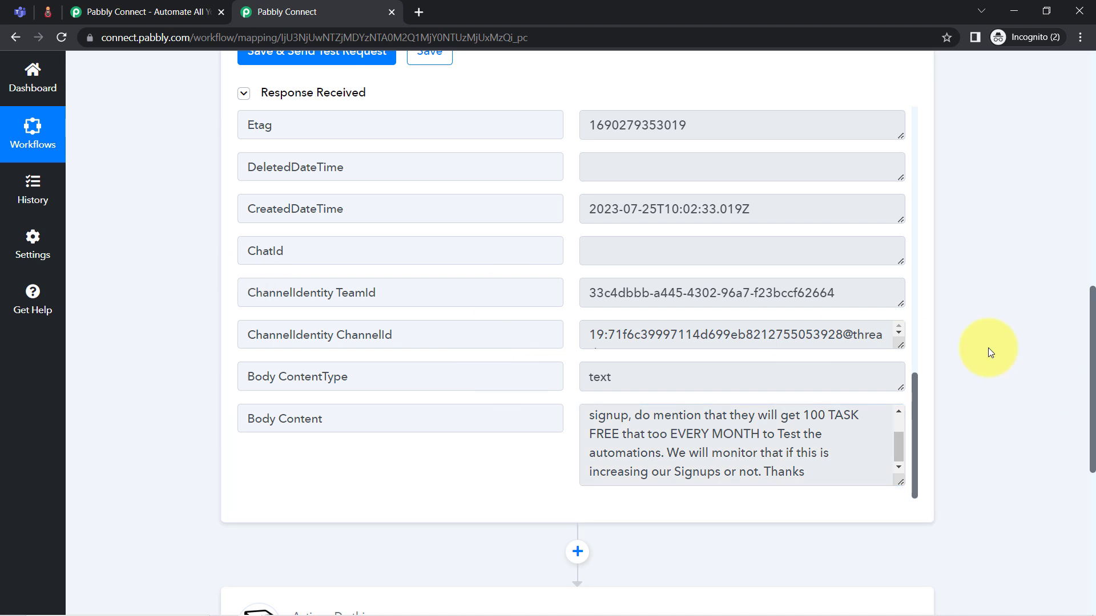
# Collapse the trigger's test response, check the Pabbly Team posts in Microsoft Teams again and return to the Pabbly Connect workflow
pyautogui.click(279, 92)
pyautogui.moveTo(1090, 447); pyautogui.dragTo(1057, 139)
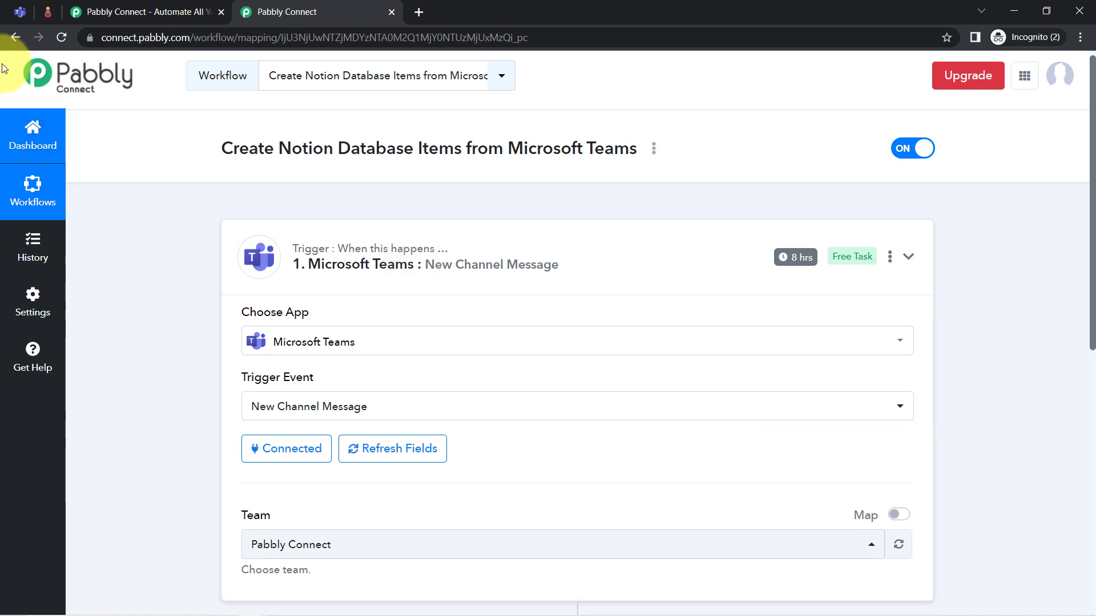
pyautogui.click(20, 11)
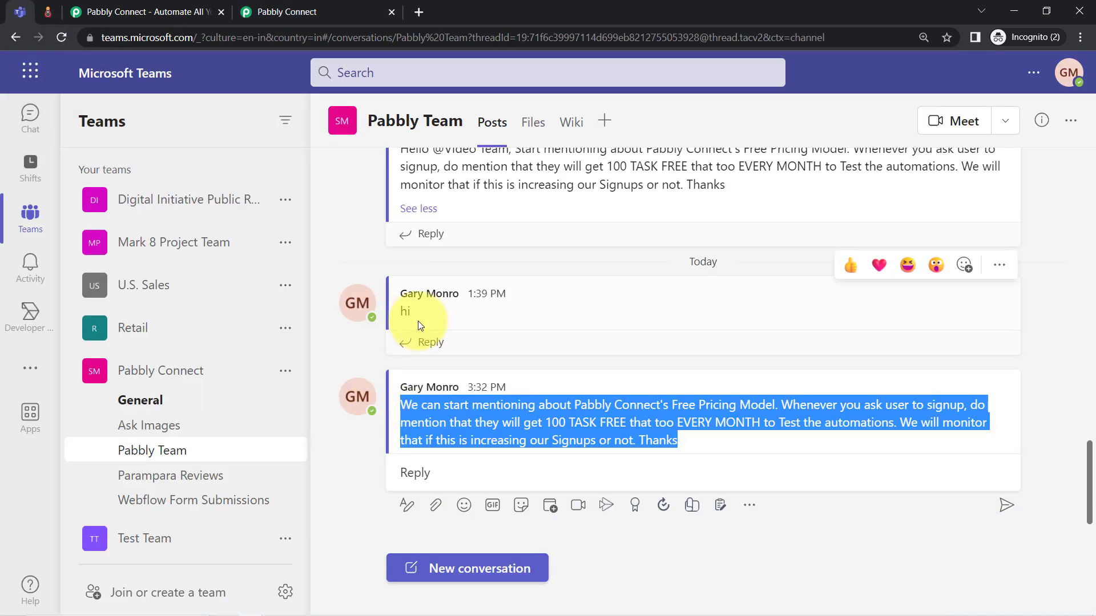
pyautogui.click(381, 13)
pyautogui.moveTo(788, 262)
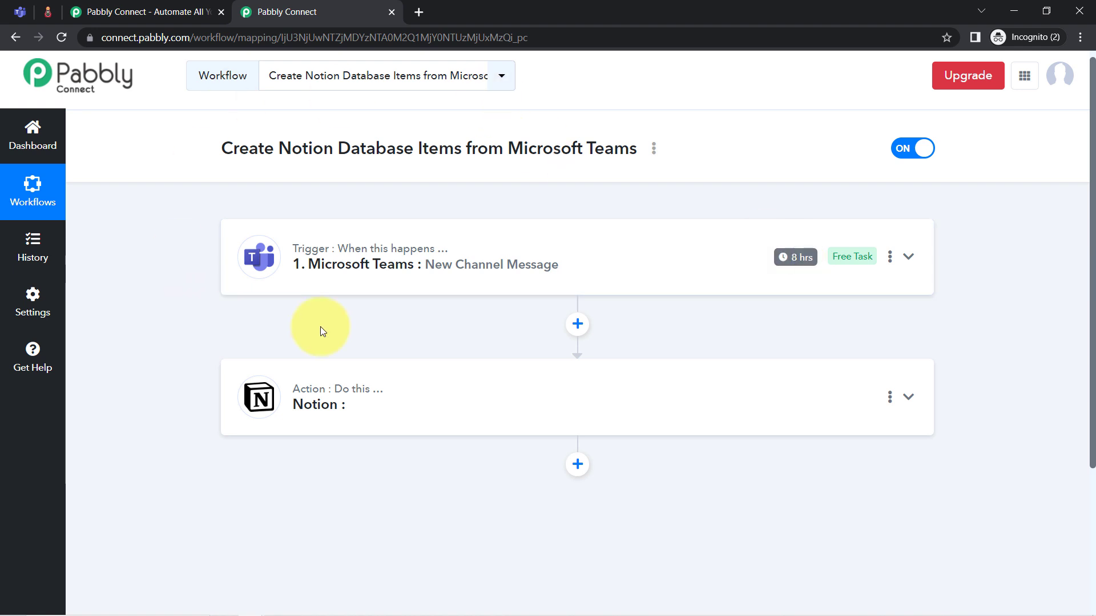
# Reopen the Microsoft Teams trigger and expand its received response to look it over once more
pyautogui.click(448, 258)
pyautogui.scroll(-2, 284, 412)
pyautogui.scroll(-6, 291, 408)
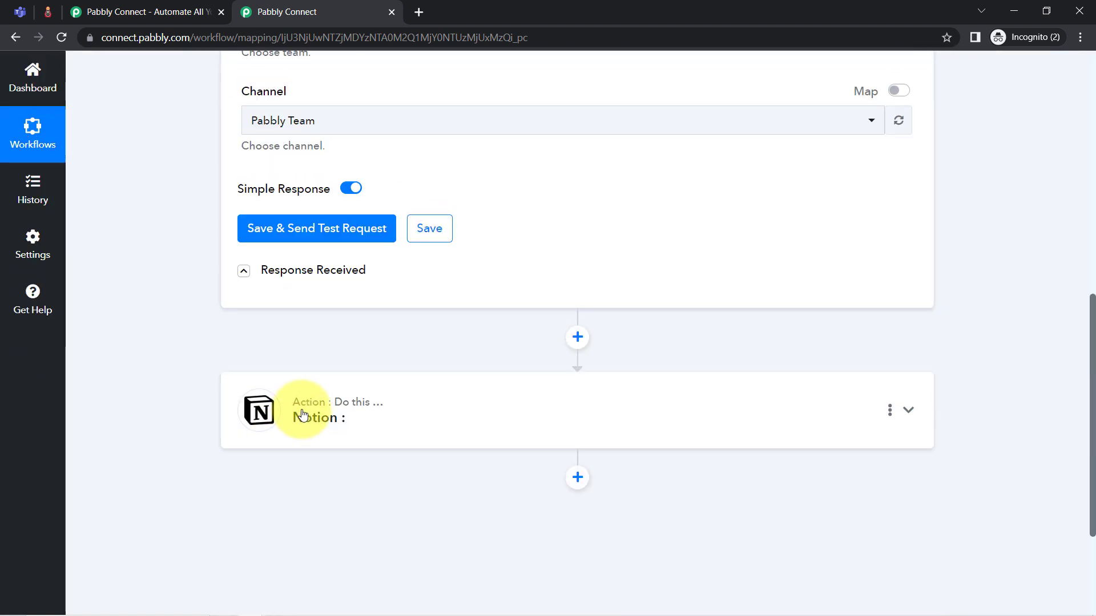
pyautogui.scroll(1, 320, 365)
pyautogui.click(330, 344)
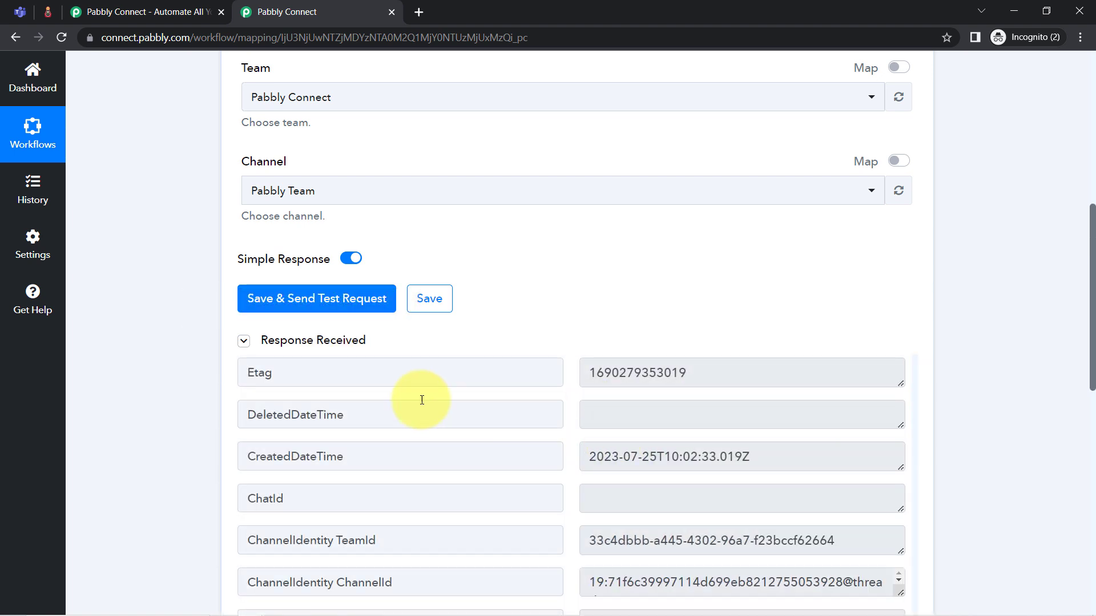
pyautogui.scroll(-10, 154, 335)
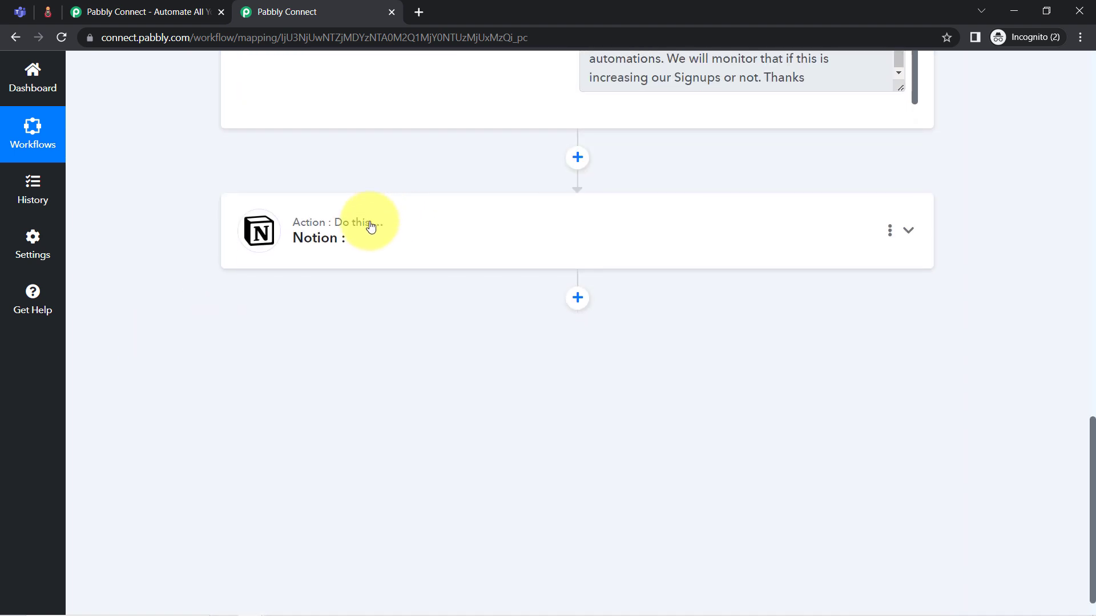
# Open the Notion action step and set its action event to Create Database Item
pyautogui.click(369, 226)
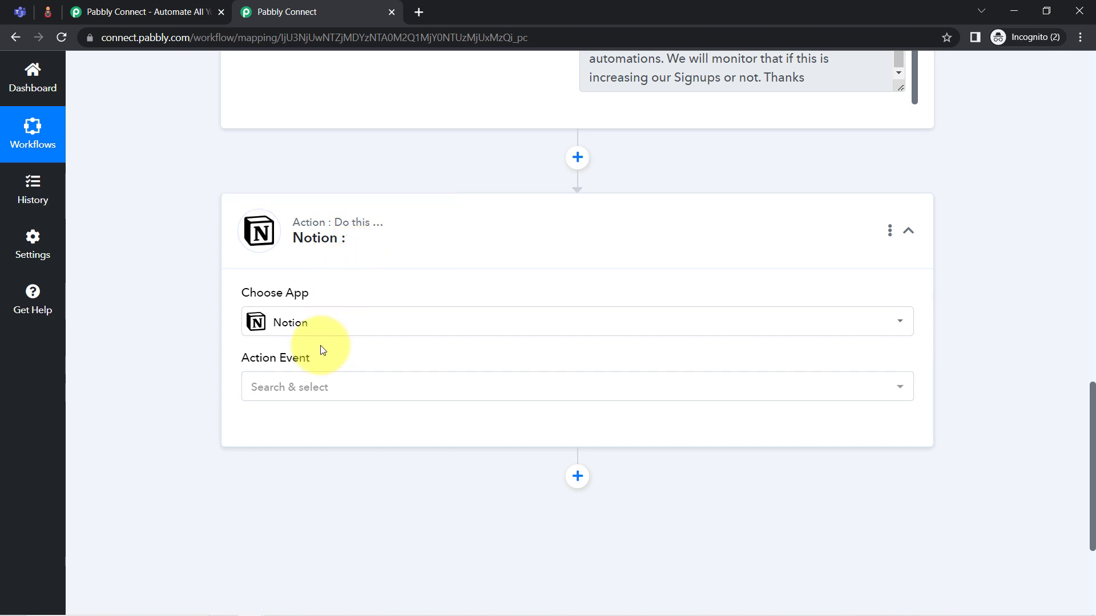
pyautogui.click(282, 388)
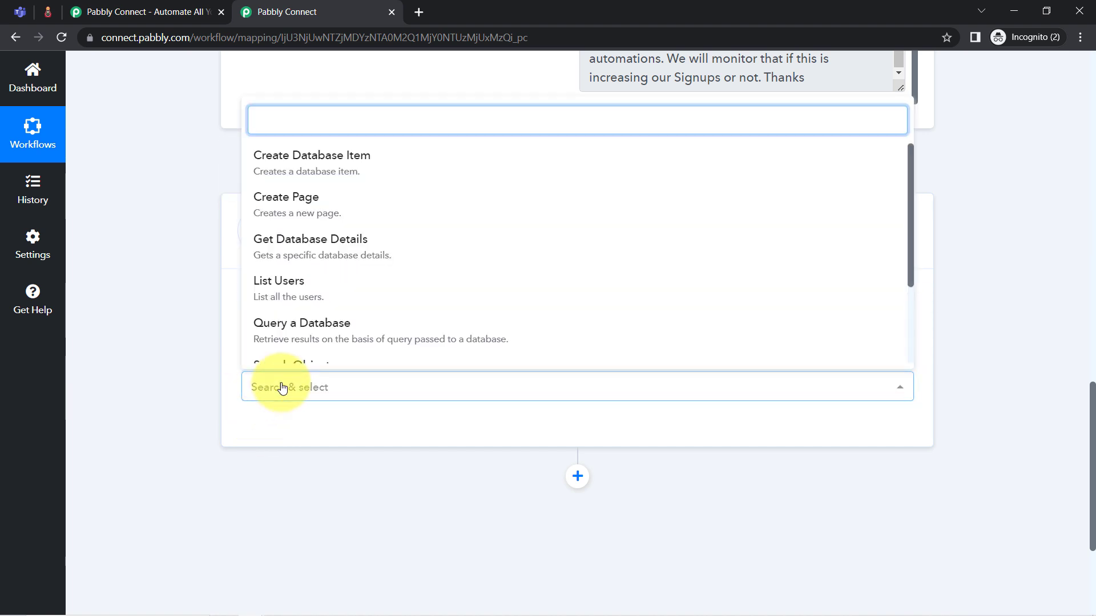
pyautogui.click(310, 164)
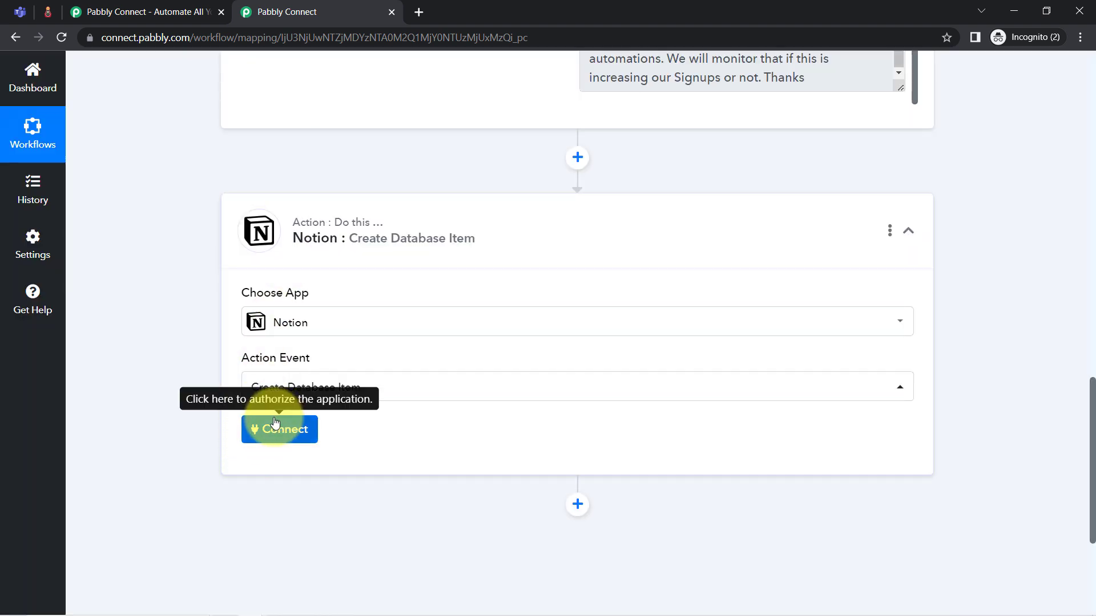
# Start adding a new Notion connection and continue the Pabbly Connect access request to its page selection
pyautogui.click(273, 428)
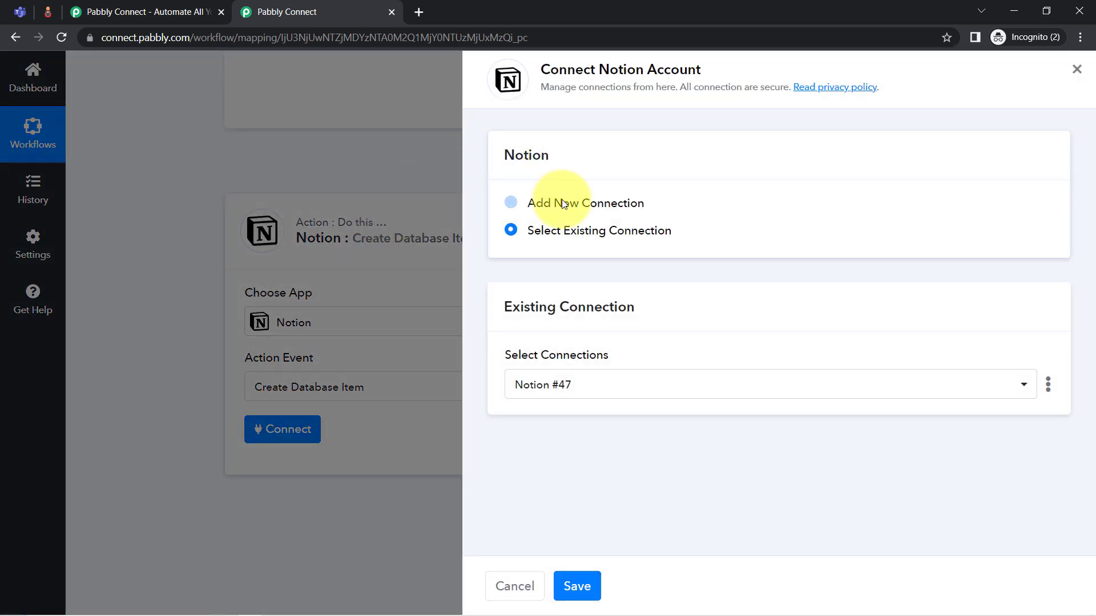
pyautogui.click(564, 204)
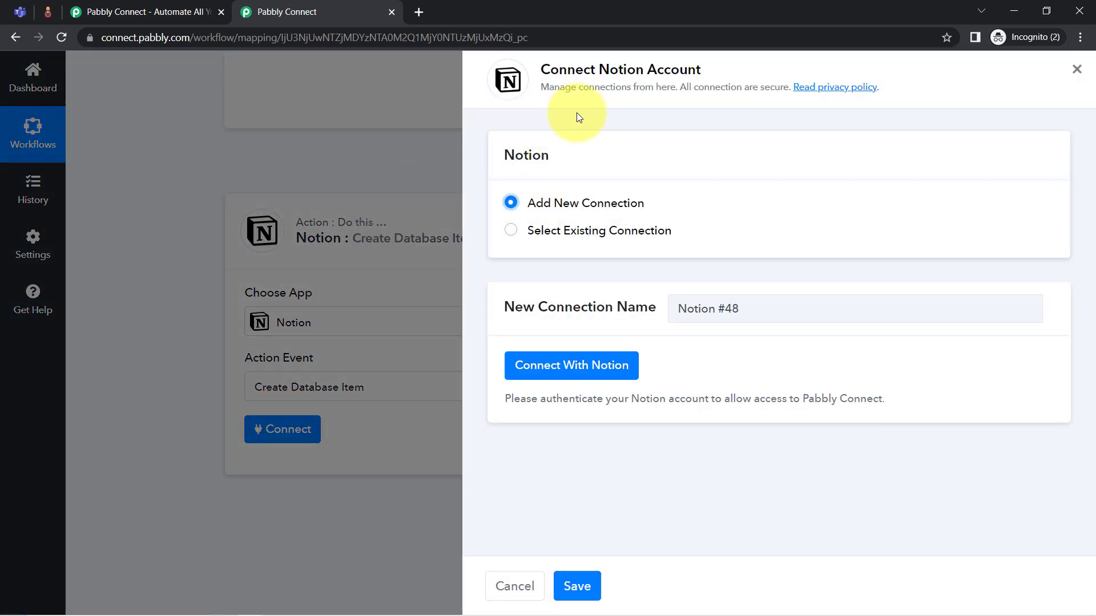
pyautogui.click(556, 366)
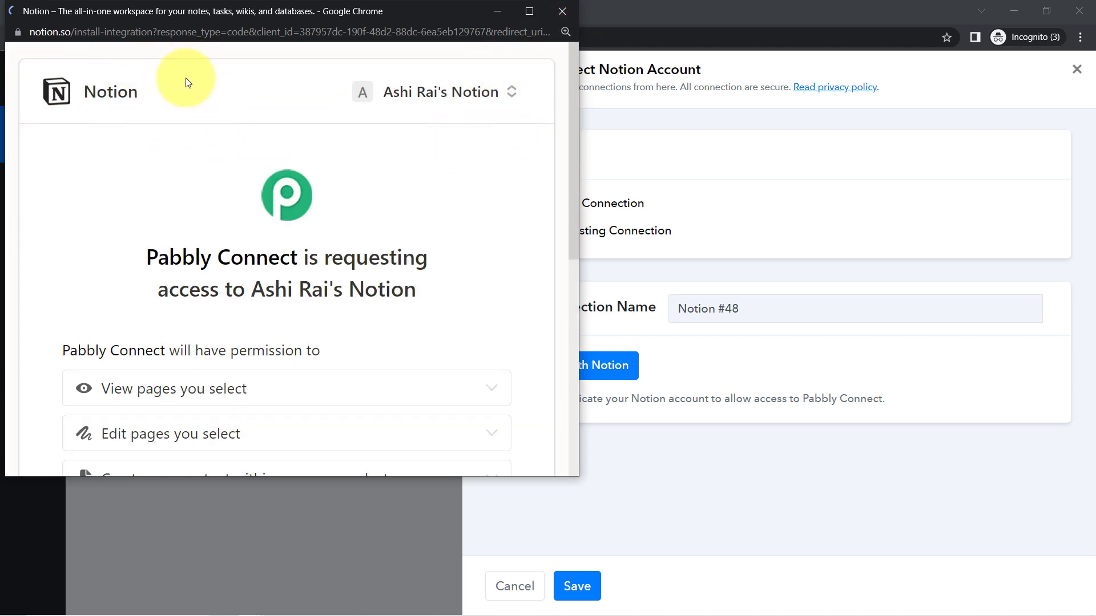
pyautogui.moveTo(573, 85); pyautogui.dragTo(562, 325)
pyautogui.click(397, 228)
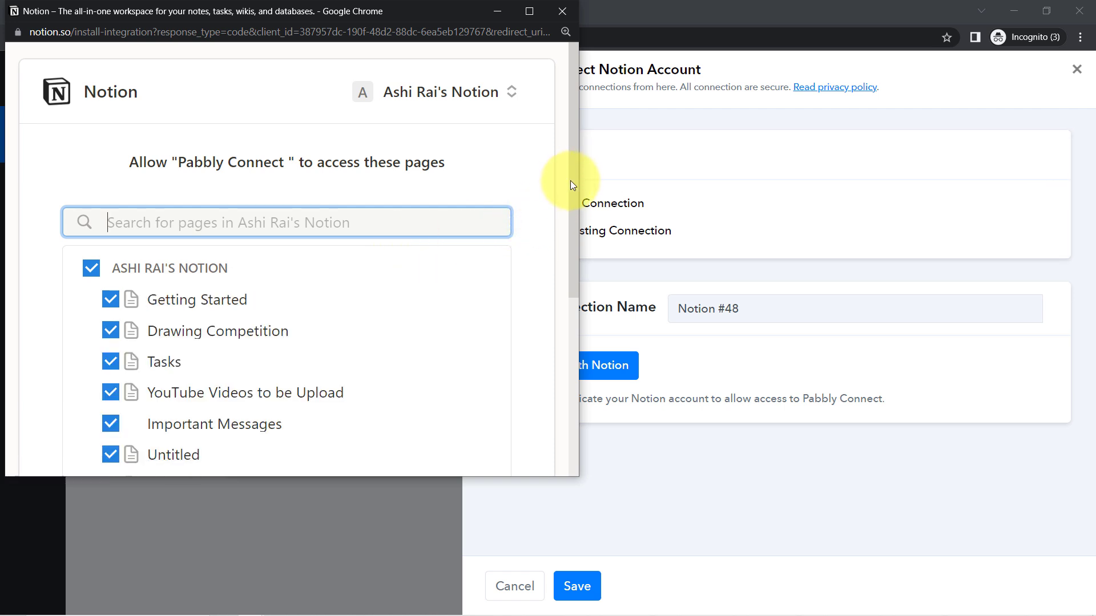
# Review the selected Notion pages, including Important Messages, and allow Pabbly Connect access to all of them
pyautogui.scroll(-4, 551, 299)
pyautogui.scroll(1, 542, 320)
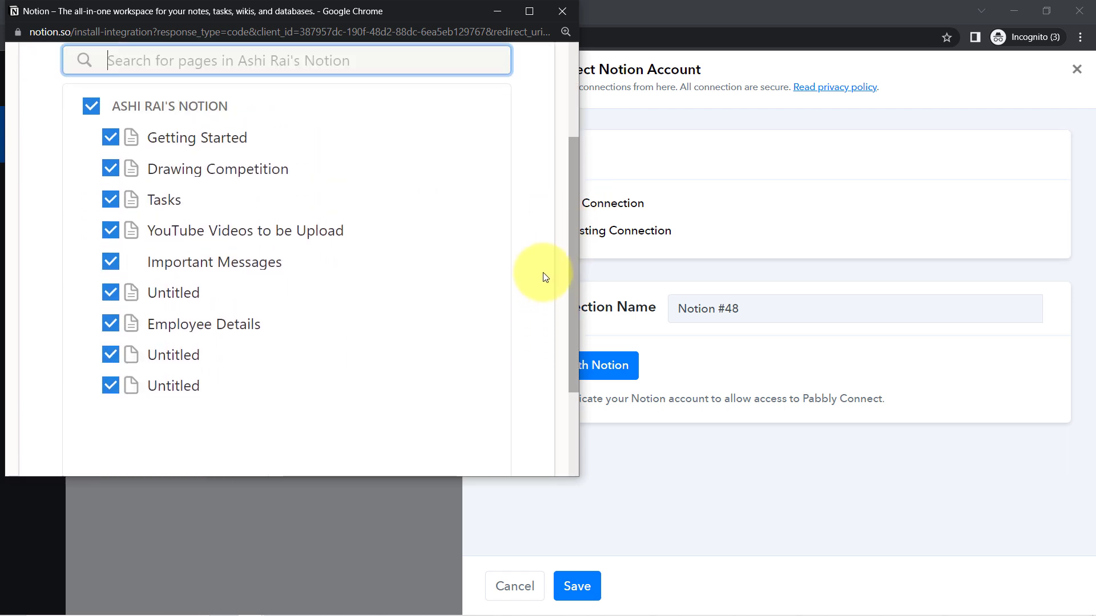
pyautogui.scroll(1, 542, 274)
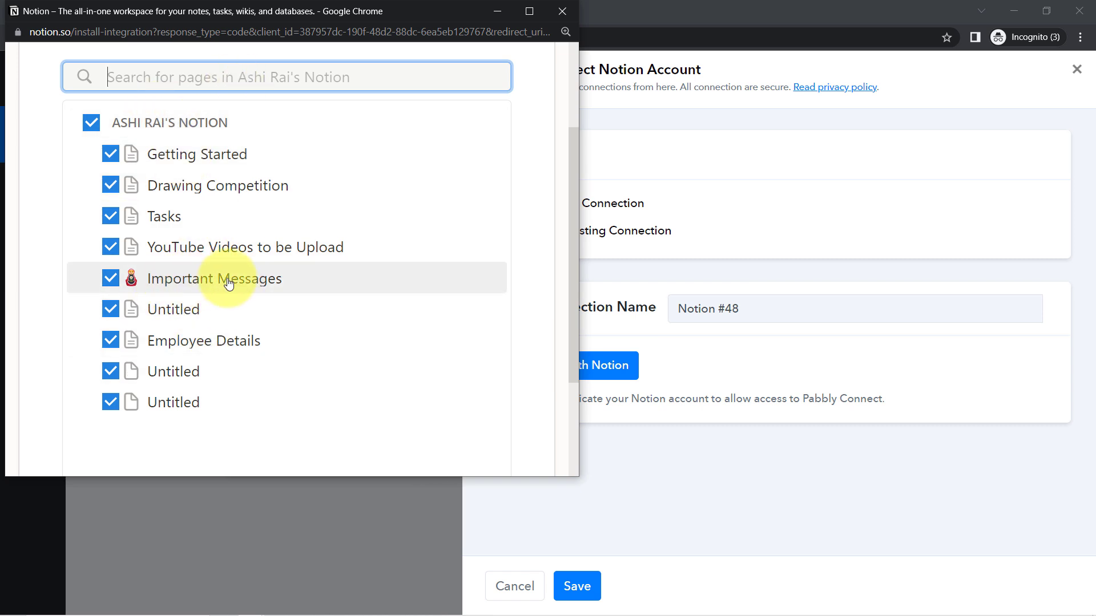
pyautogui.scroll(-3, 577, 177)
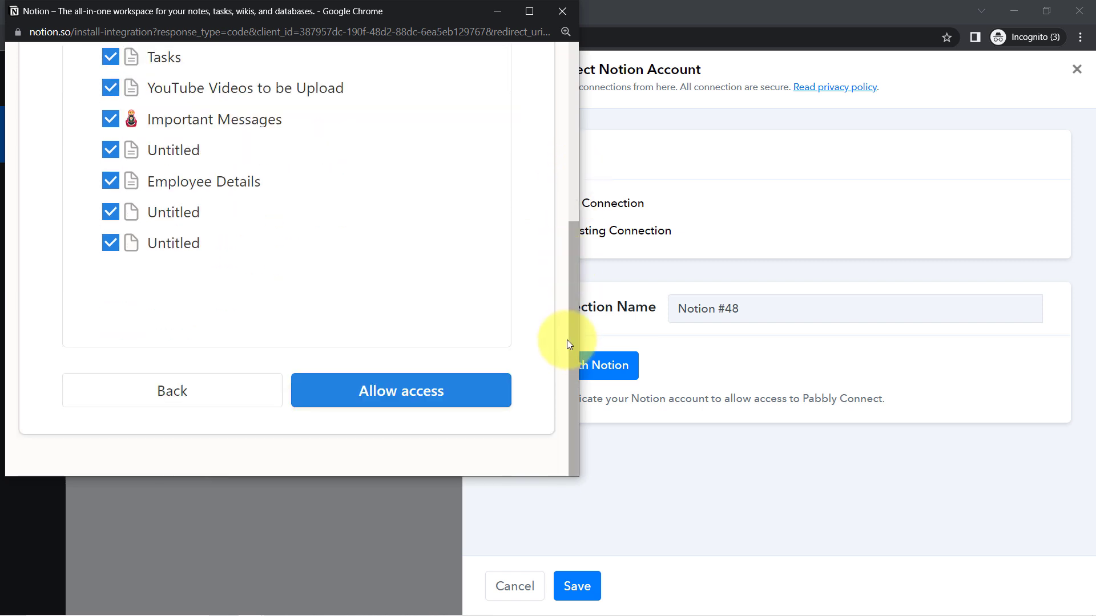
pyautogui.click(392, 391)
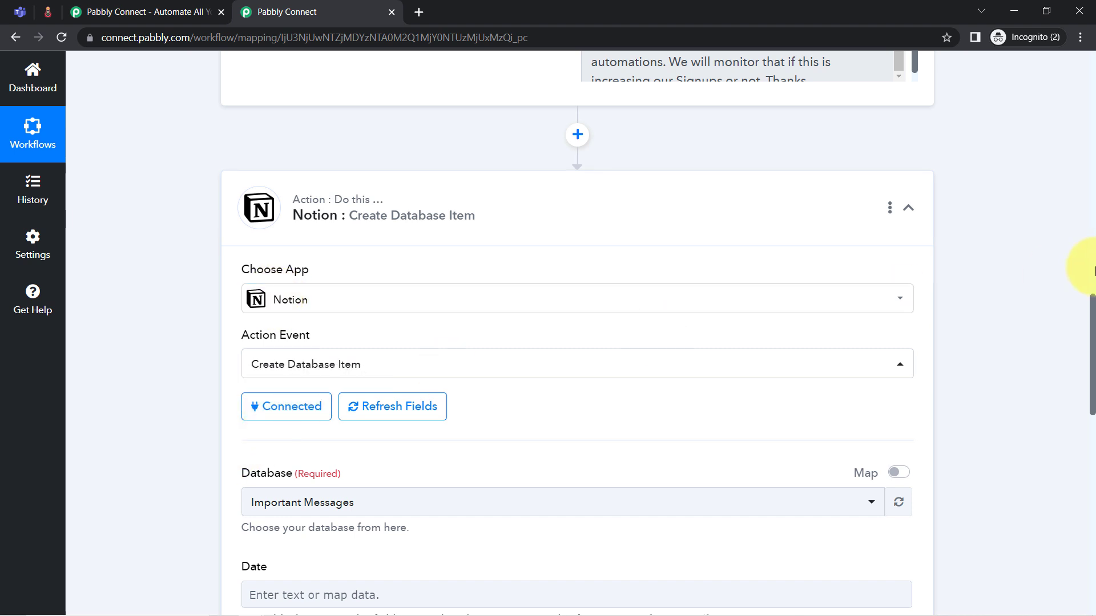
# Compare the database choices offered in the Notion action step with the pages listed in the Notion workspace
pyautogui.moveTo(1093, 324); pyautogui.dragTo(1083, 387)
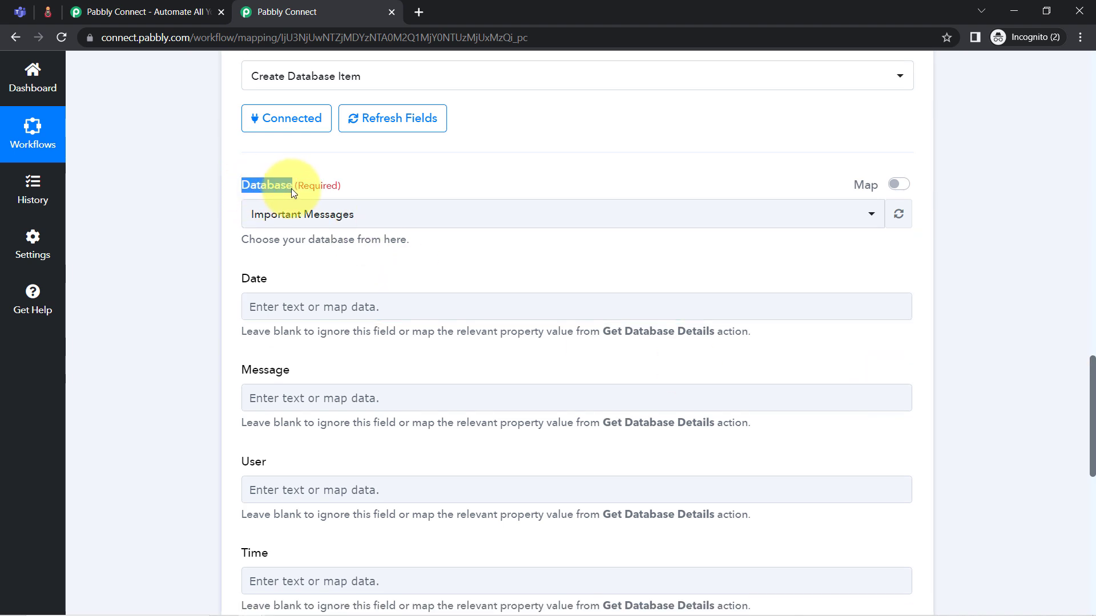
pyautogui.click(268, 215)
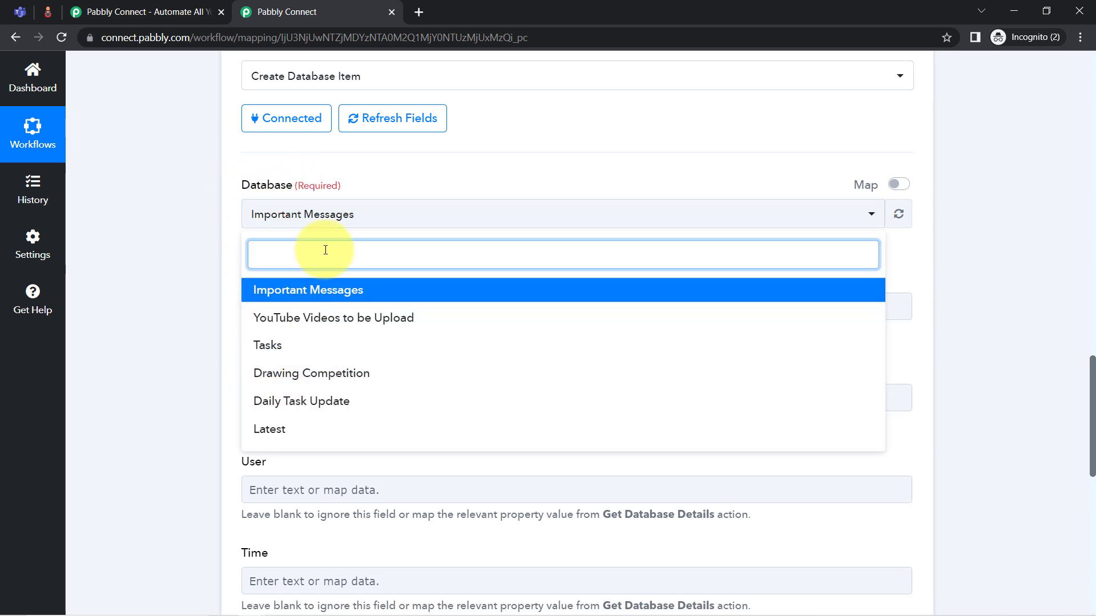
pyautogui.click(41, 12)
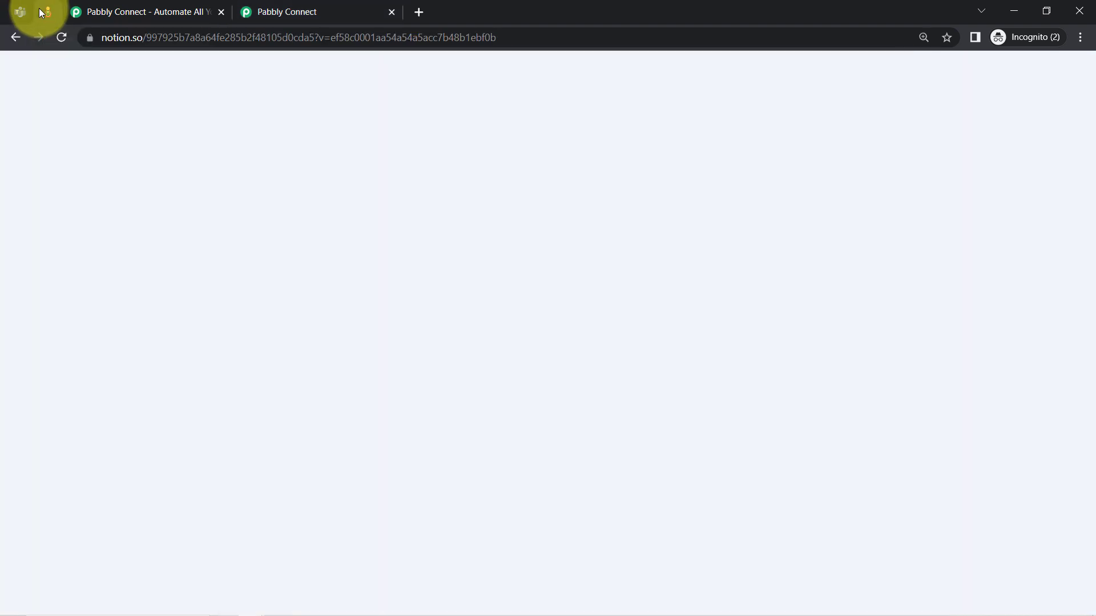
pyautogui.click(20, 73)
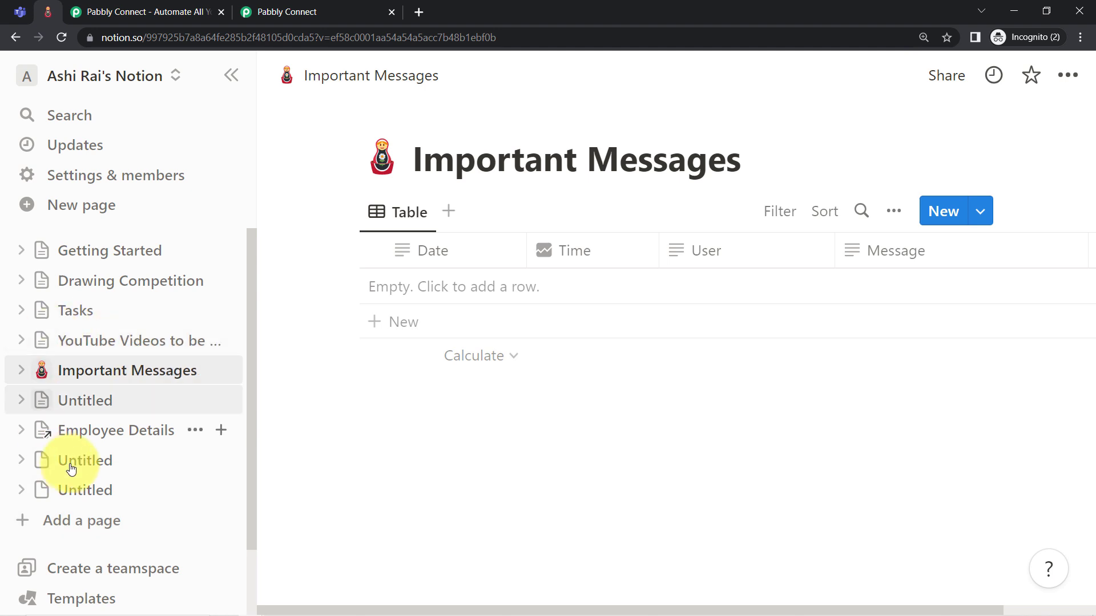
pyautogui.click(267, 5)
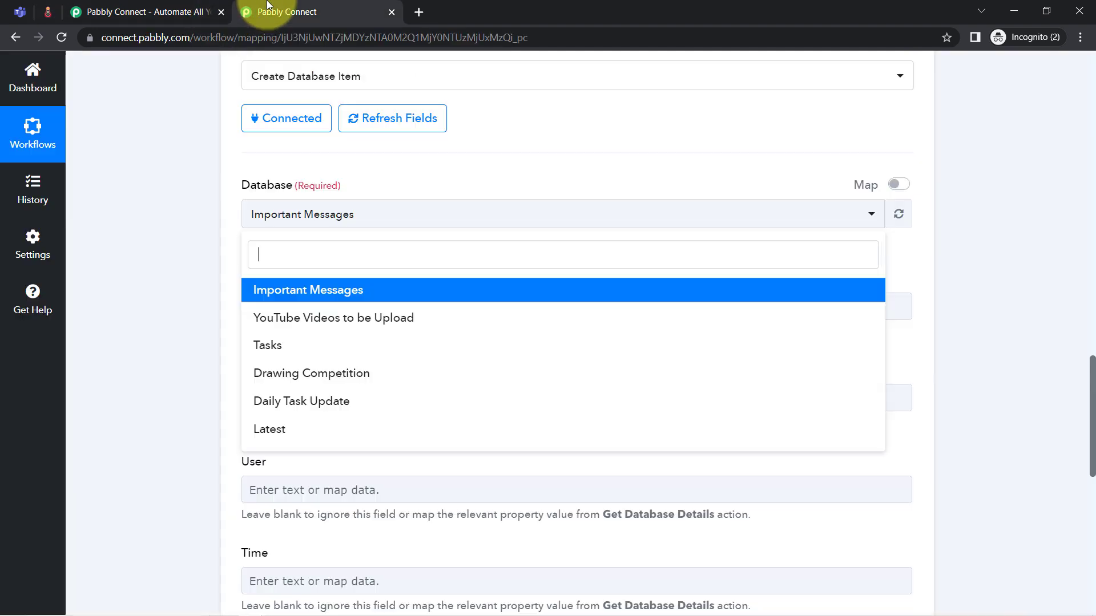
pyautogui.doubleClick(267, 186)
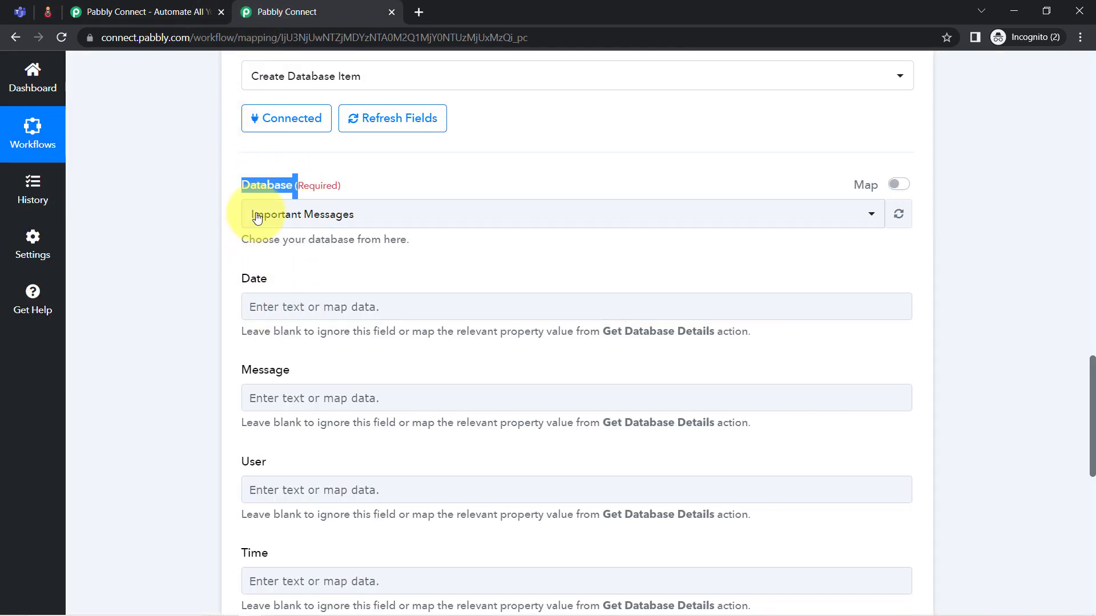
pyautogui.click(221, 217)
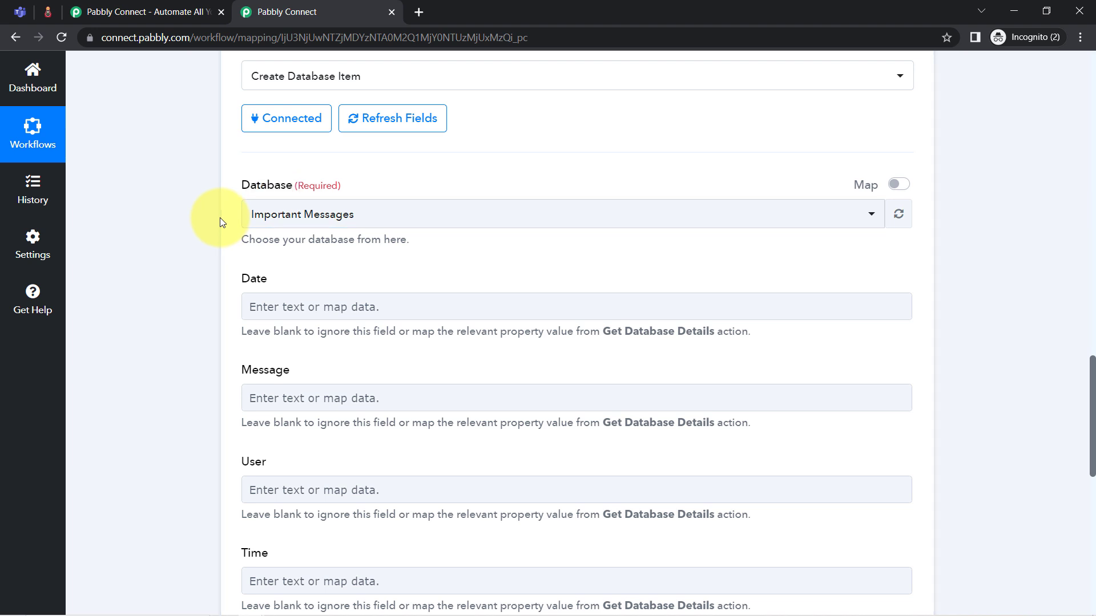
# View the Important Messages page in Notion with the sidebar collapsed, and recheck the database choices in the Pabbly Connect action step
pyautogui.click(49, 5)
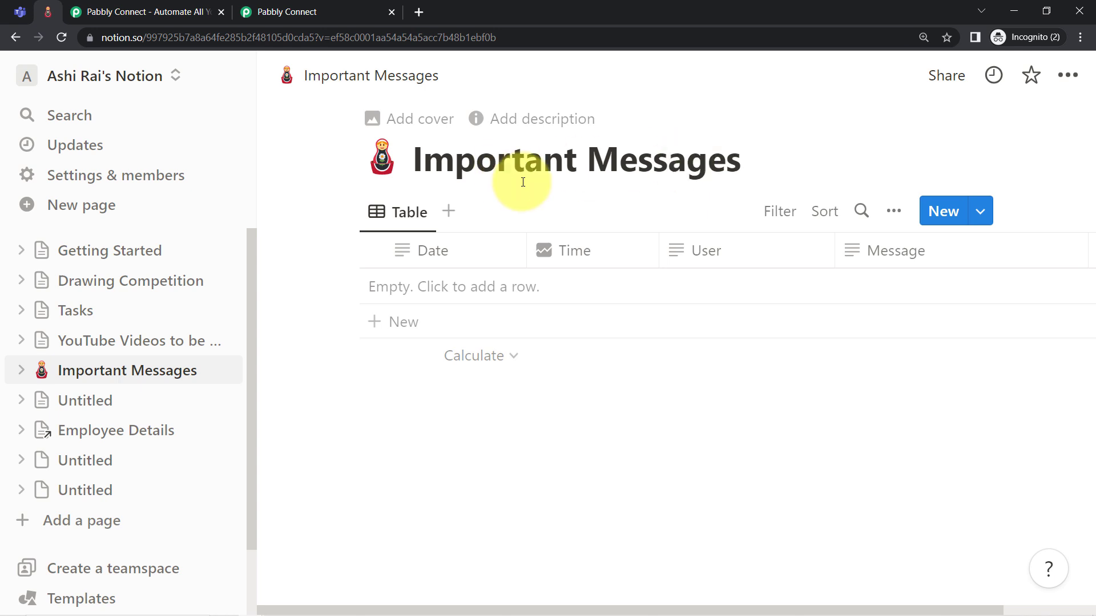
pyautogui.click(228, 79)
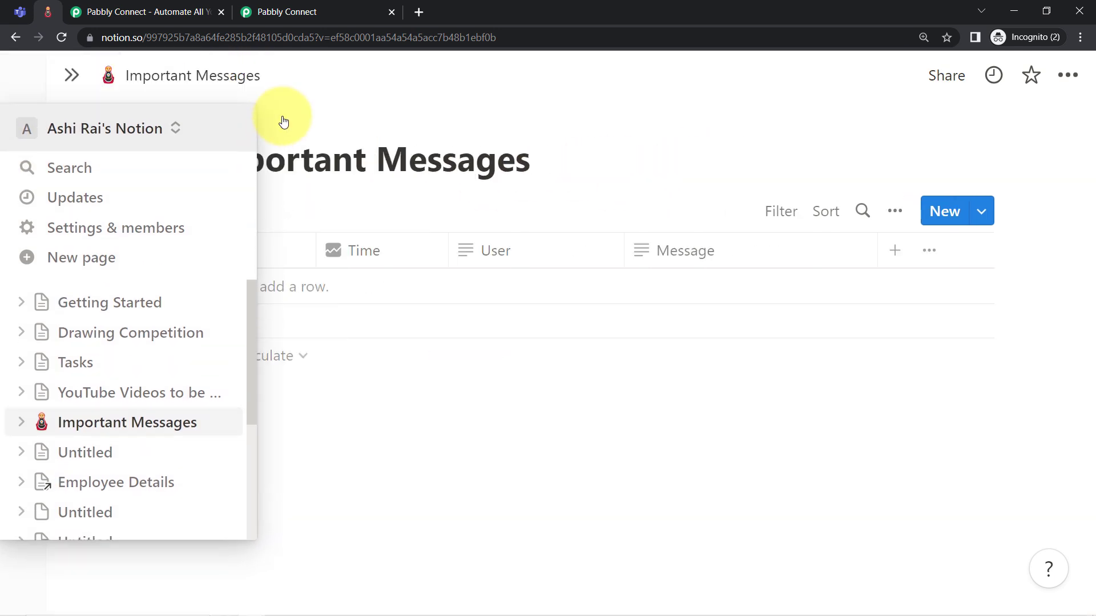
pyautogui.click(292, 11)
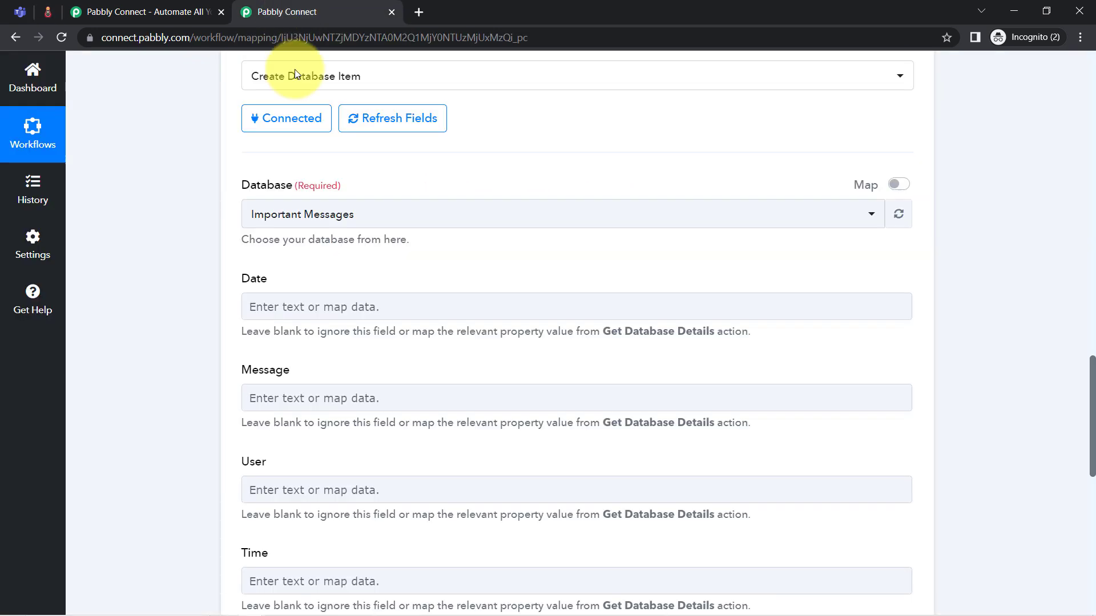
pyautogui.click(270, 223)
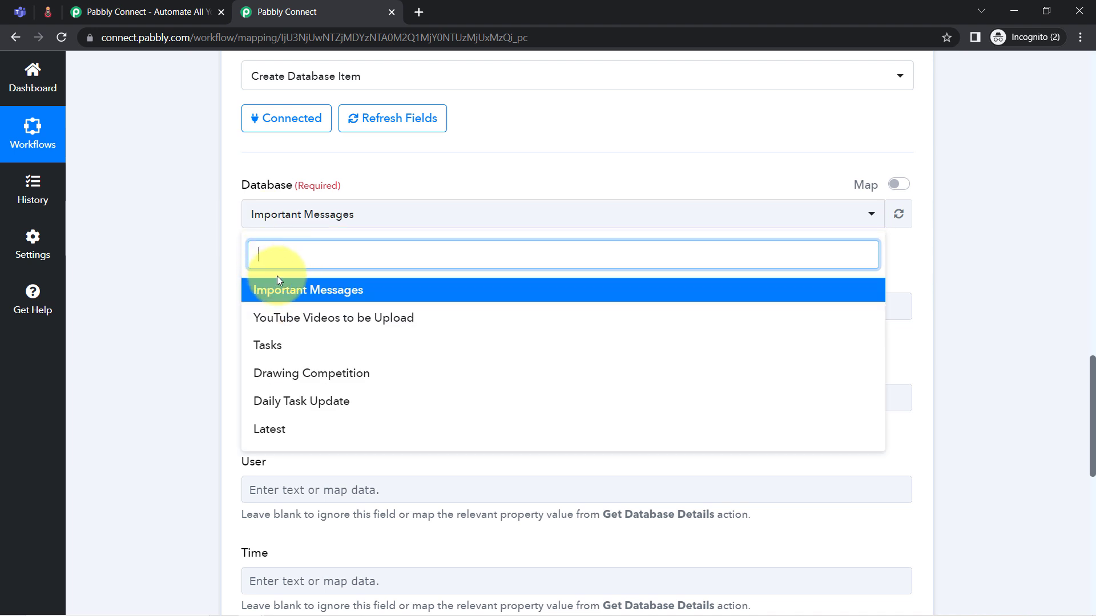
pyautogui.click(204, 233)
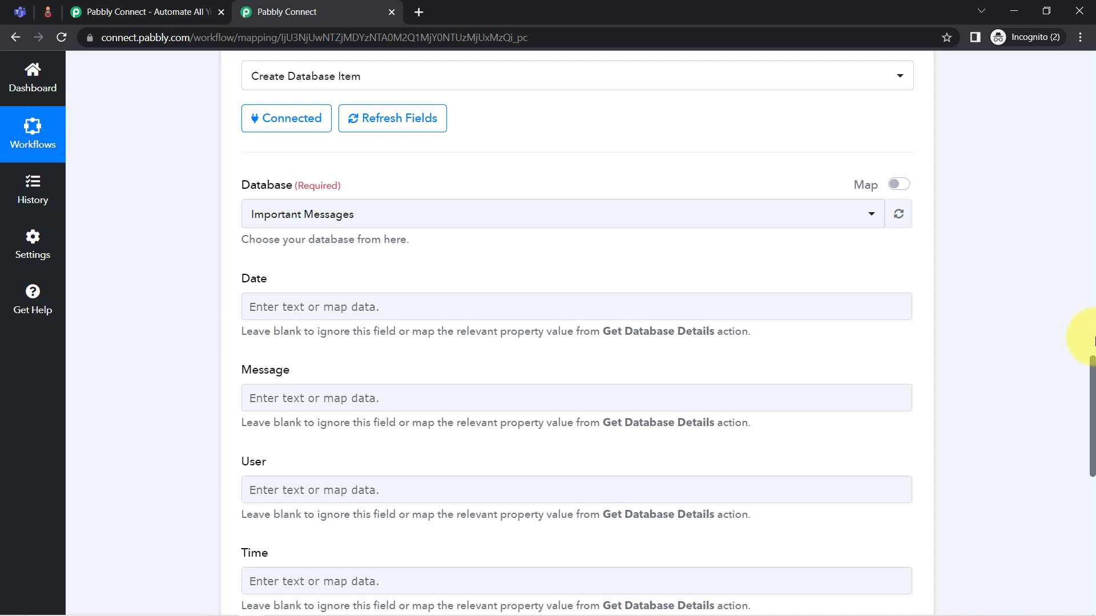
# Compare the action's Date, Message, User, Time and Content fields with the columns of the Important Messages table in Notion
pyautogui.scroll(-1, 1093, 363)
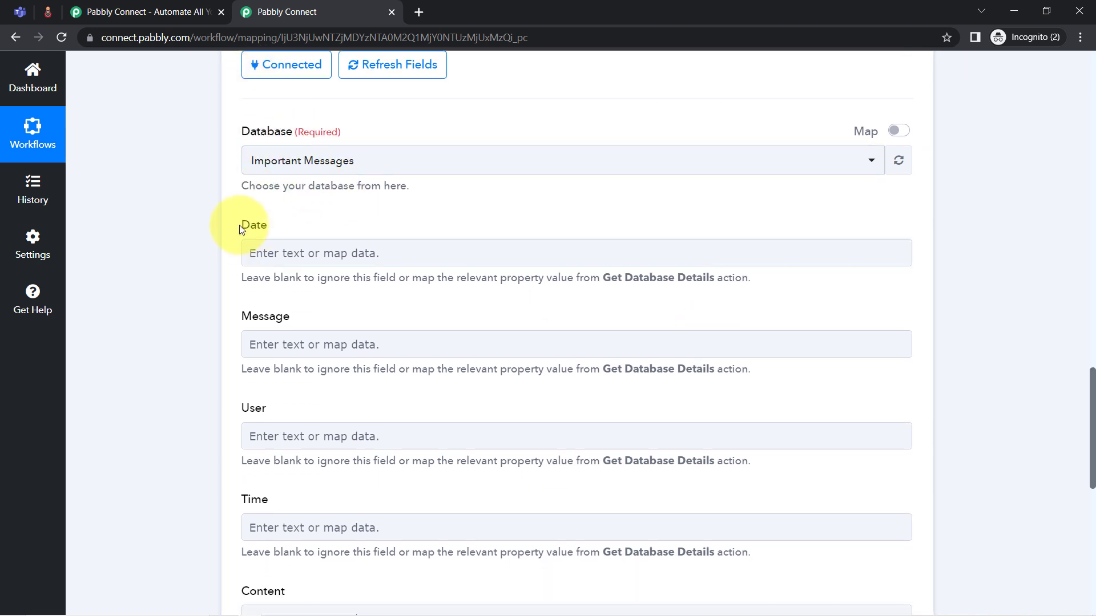
pyautogui.click(57, 6)
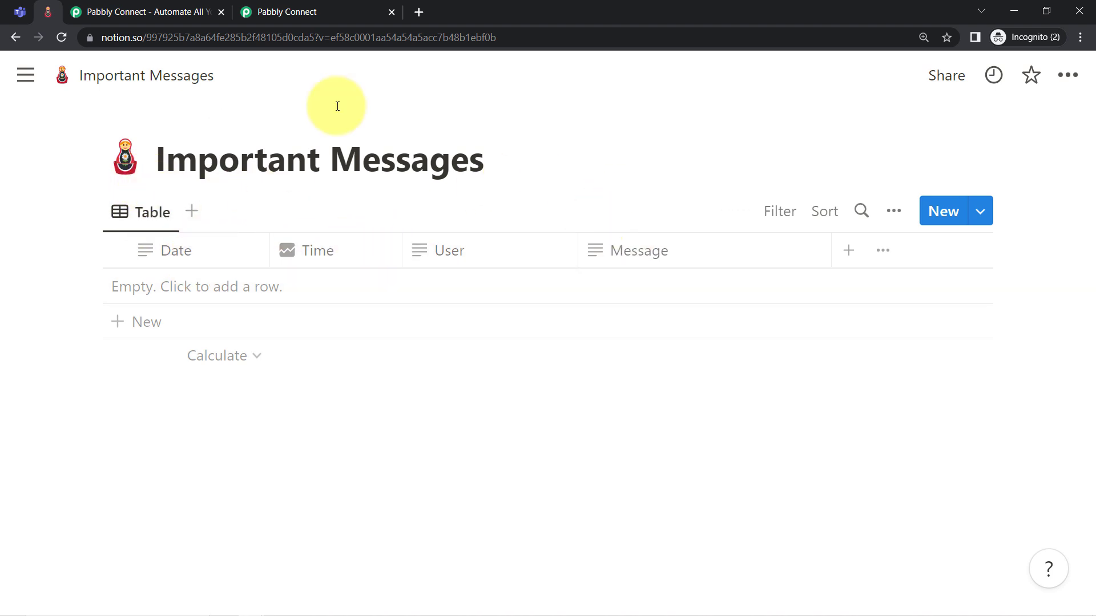
pyautogui.click(260, 6)
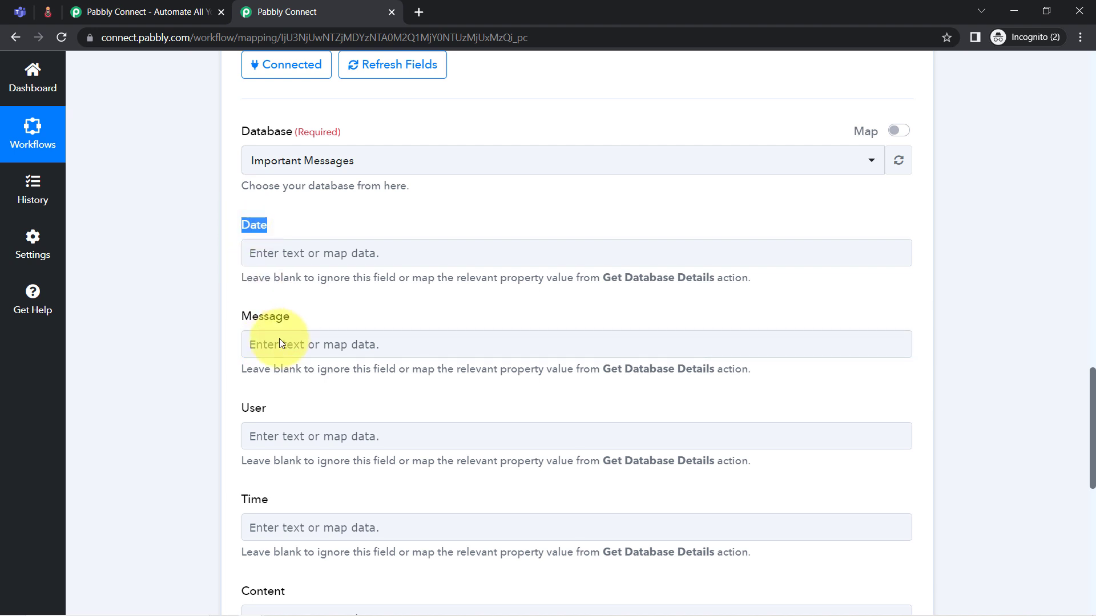
pyautogui.scroll(-2, 294, 461)
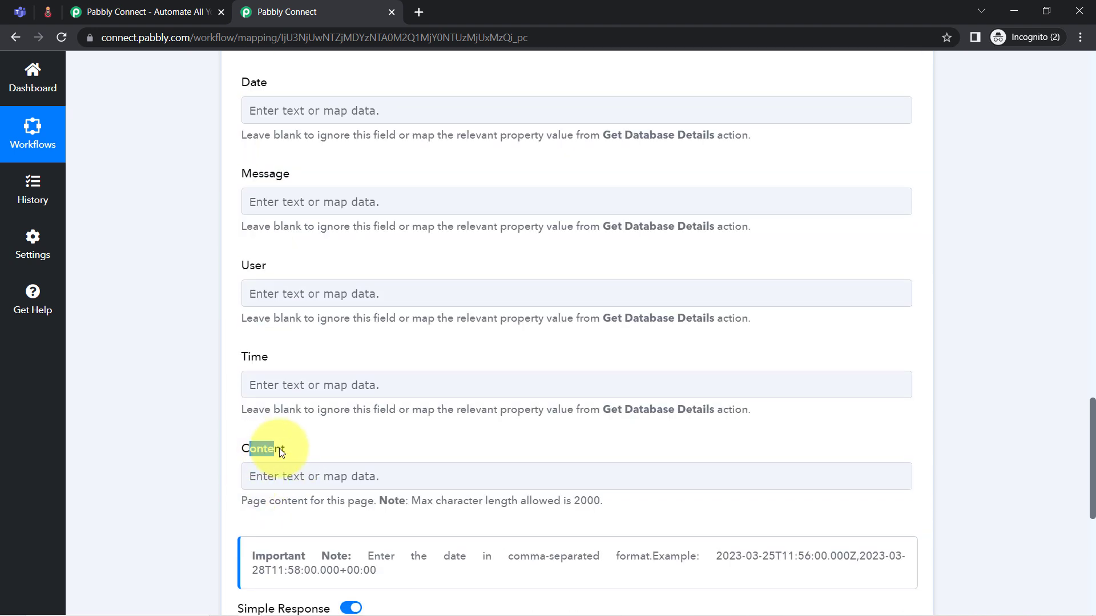
pyautogui.scroll(1, 158, 311)
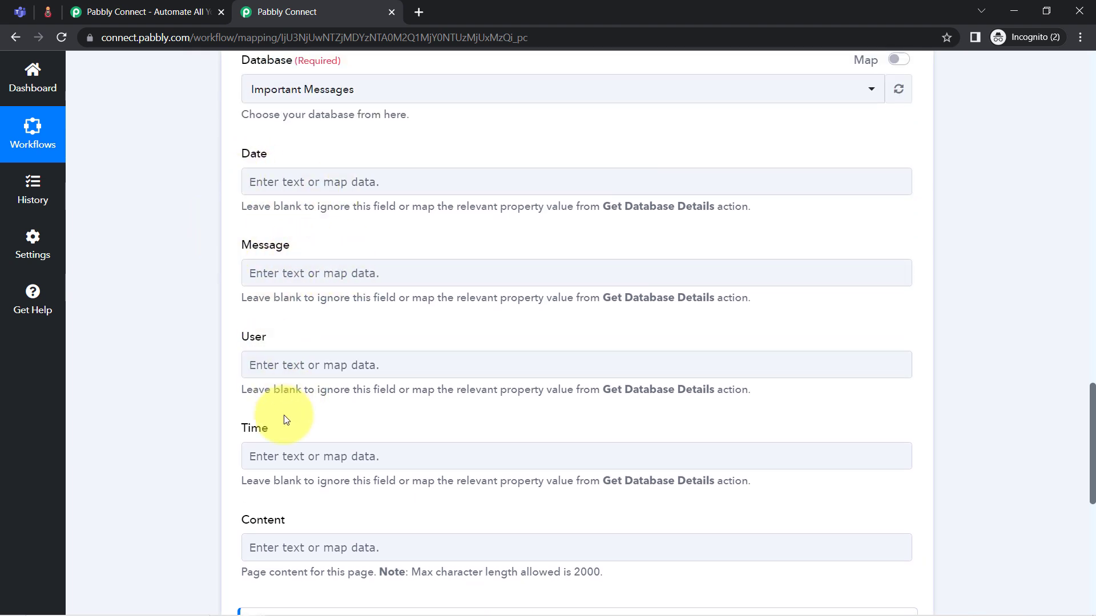
pyautogui.click(48, 10)
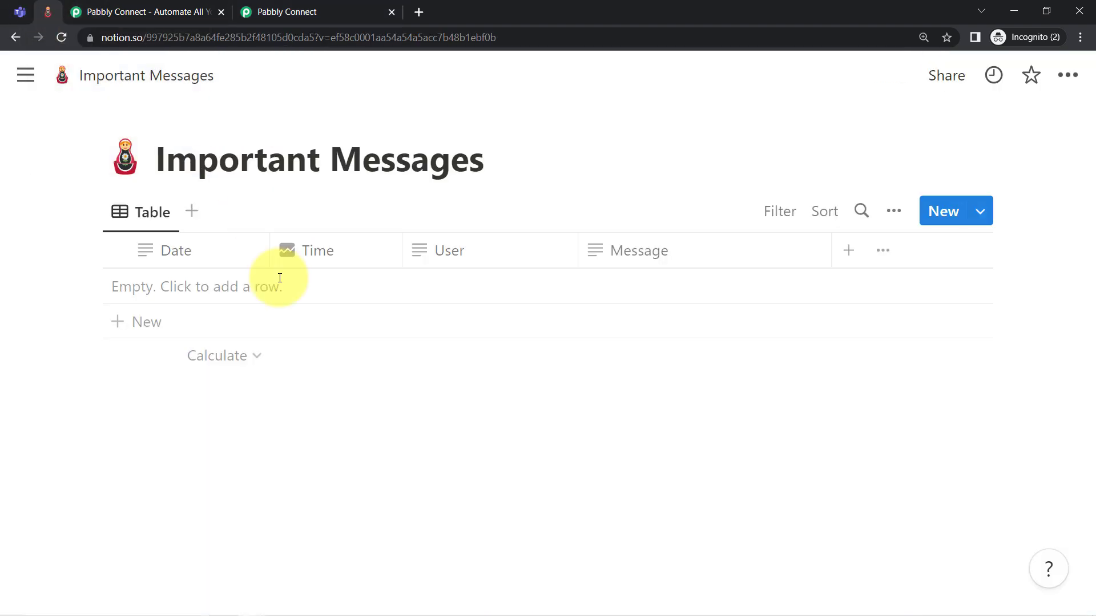
pyautogui.click(268, 12)
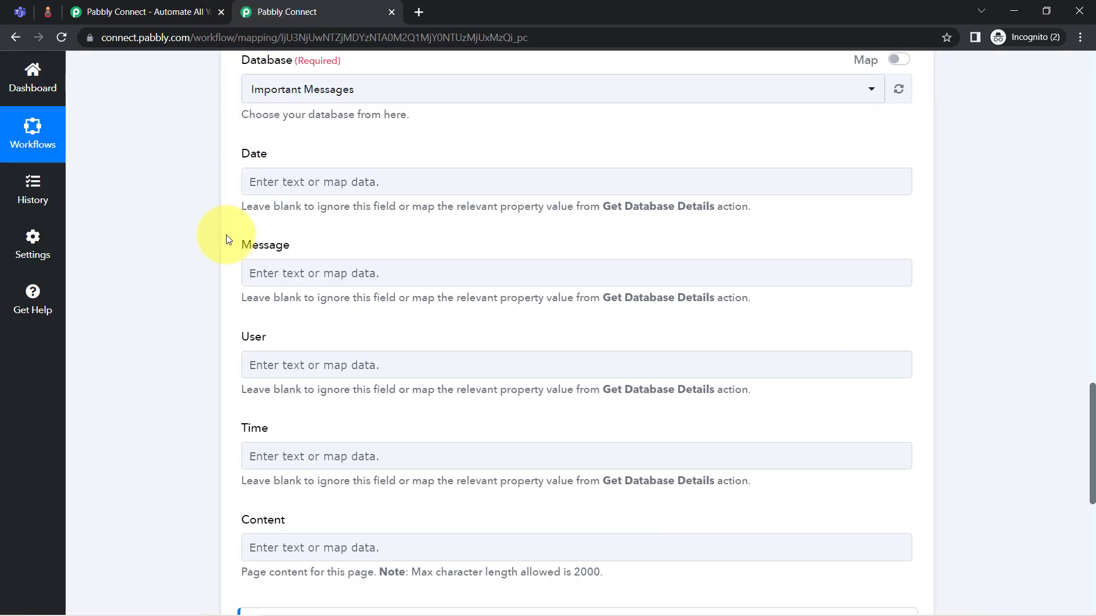
pyautogui.click(420, 280)
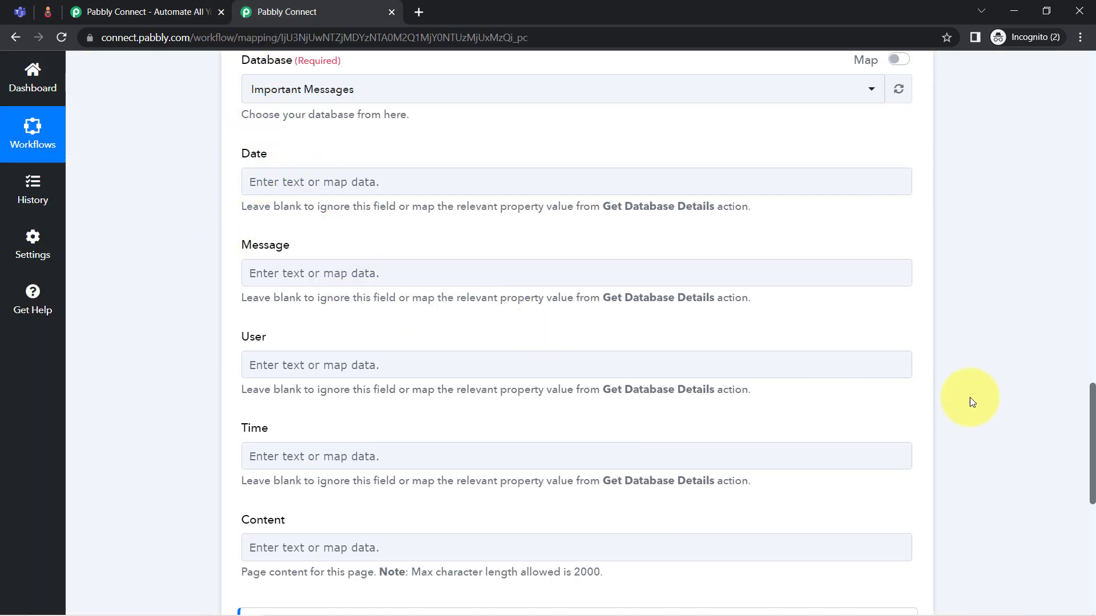
# Review the Teams trigger response and map its Body Content value to the Message field of the Notion action
pyautogui.moveTo(1082, 420); pyautogui.dragTo(1075, 269)
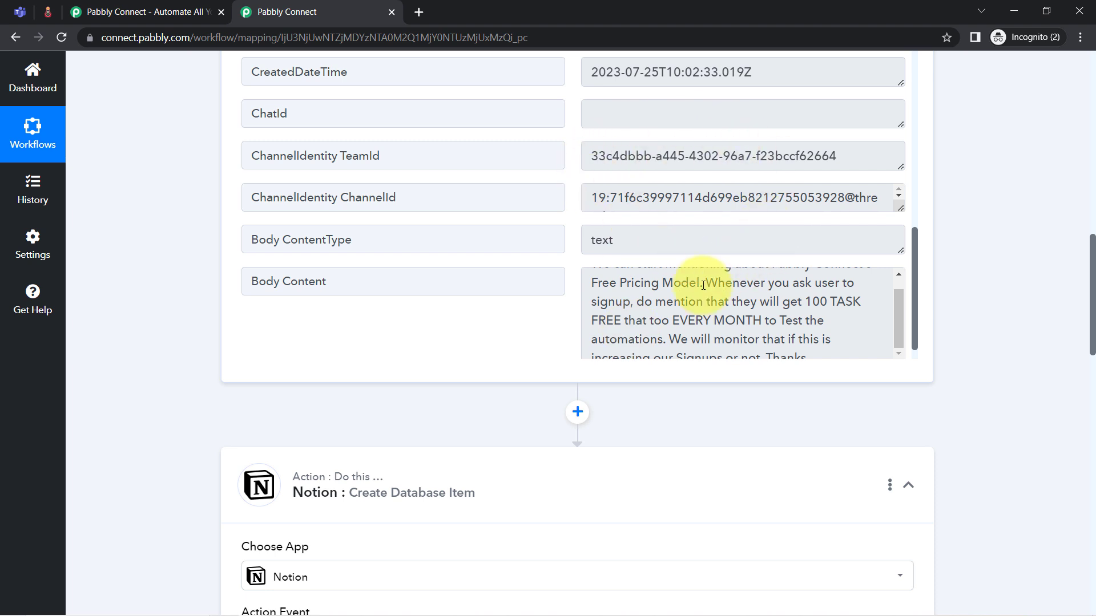
pyautogui.moveTo(1082, 277); pyautogui.dragTo(1056, 379)
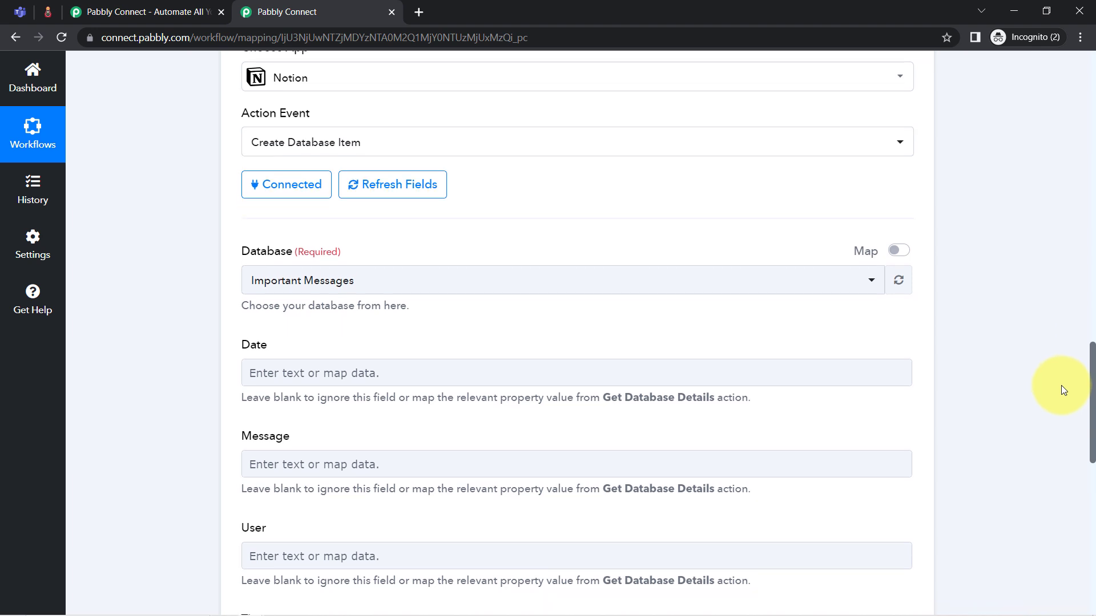
pyautogui.scroll(-1, 1063, 391)
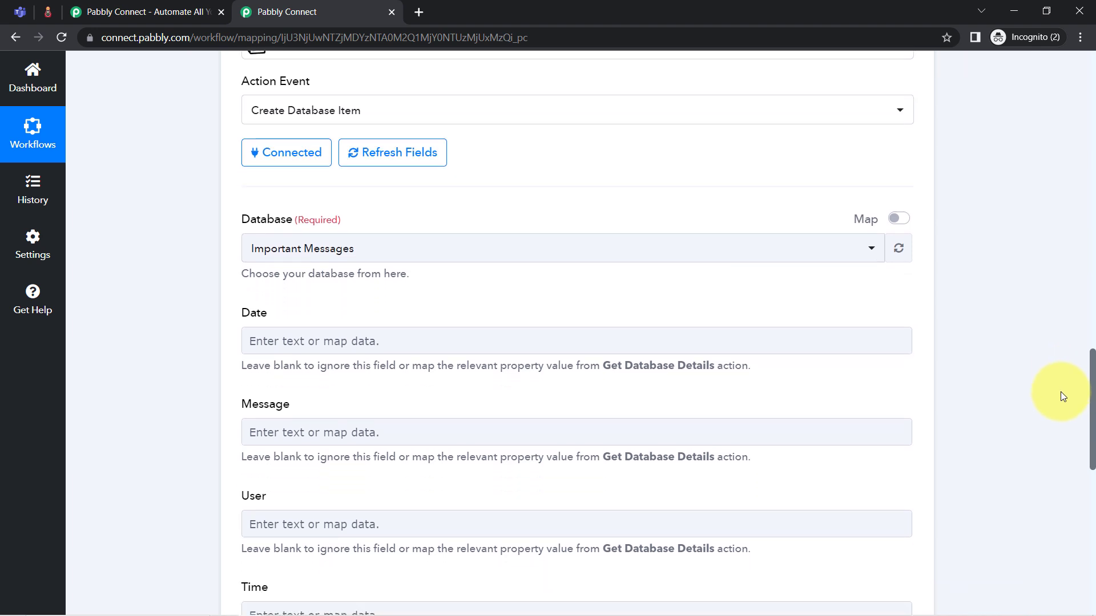
pyautogui.scroll(-2, 1061, 392)
pyautogui.click(306, 351)
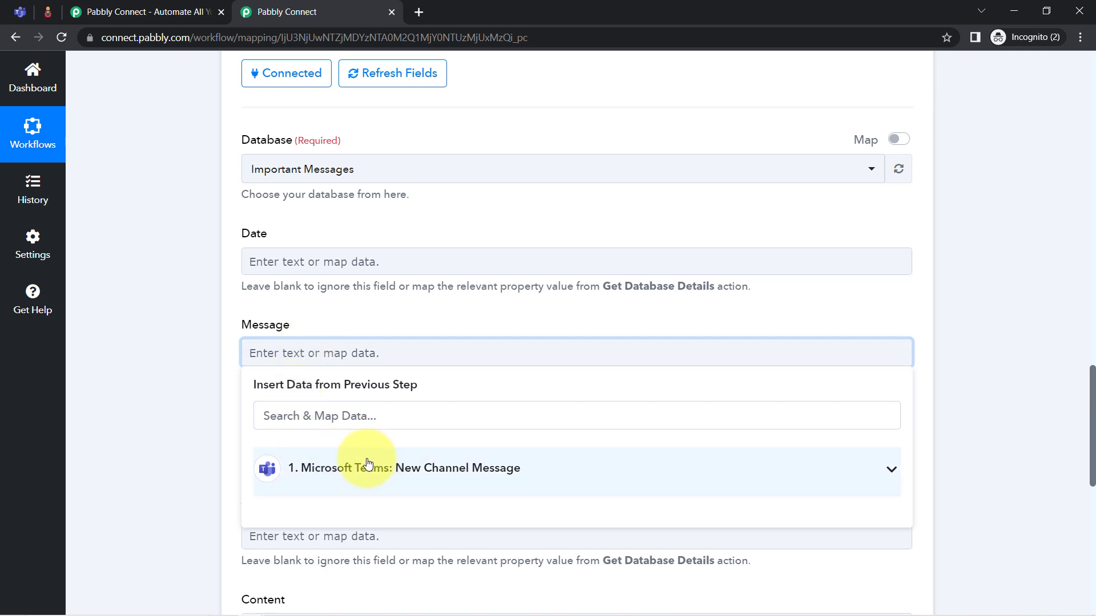
pyautogui.click(367, 464)
pyautogui.click(331, 417)
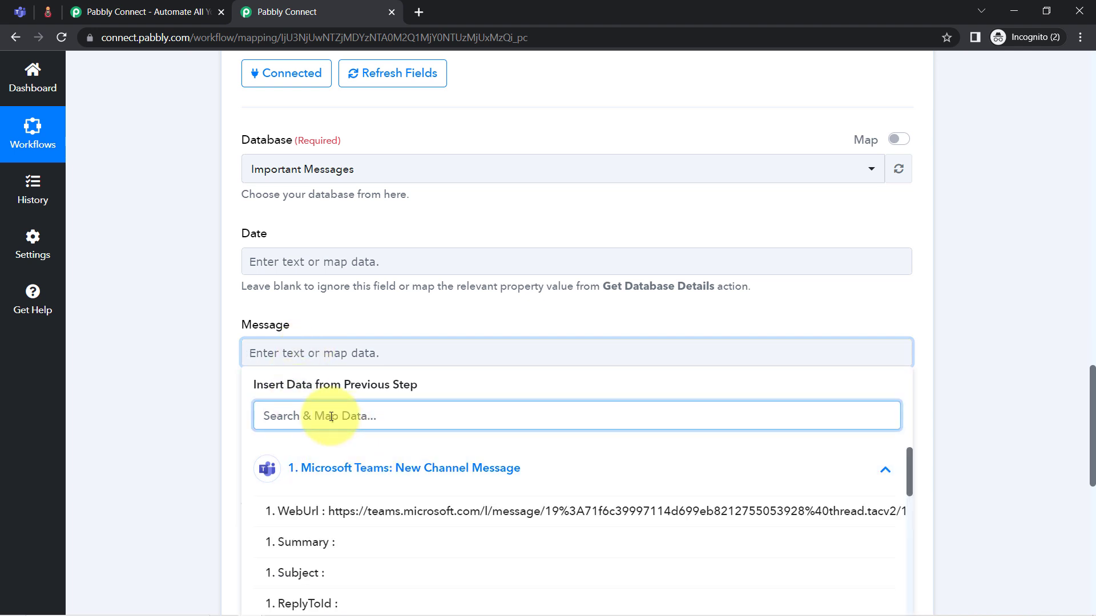
pyautogui.write('body')
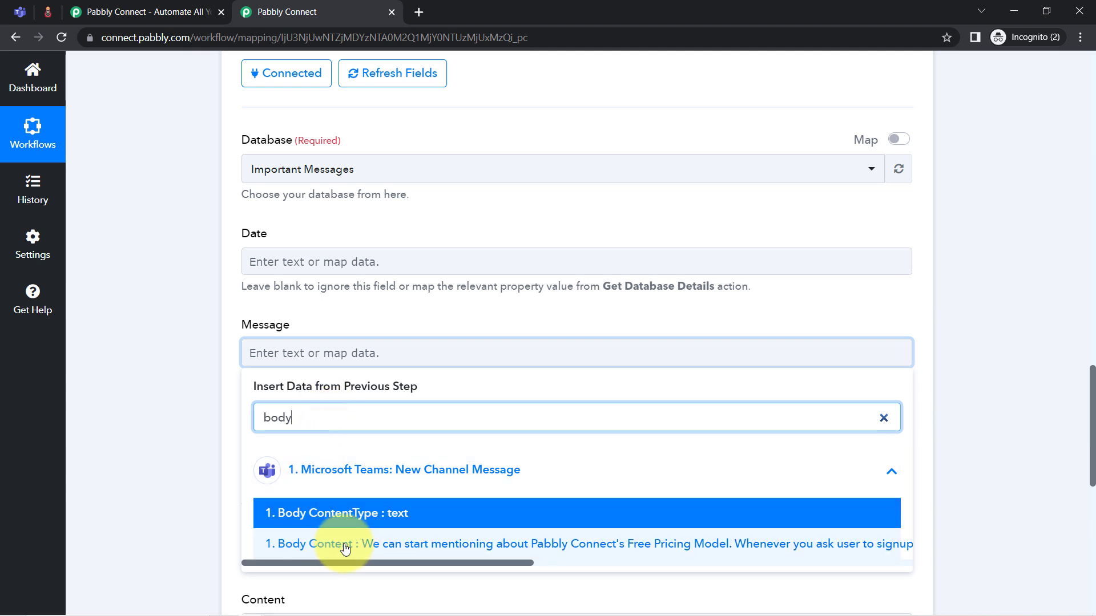
pyautogui.click(365, 549)
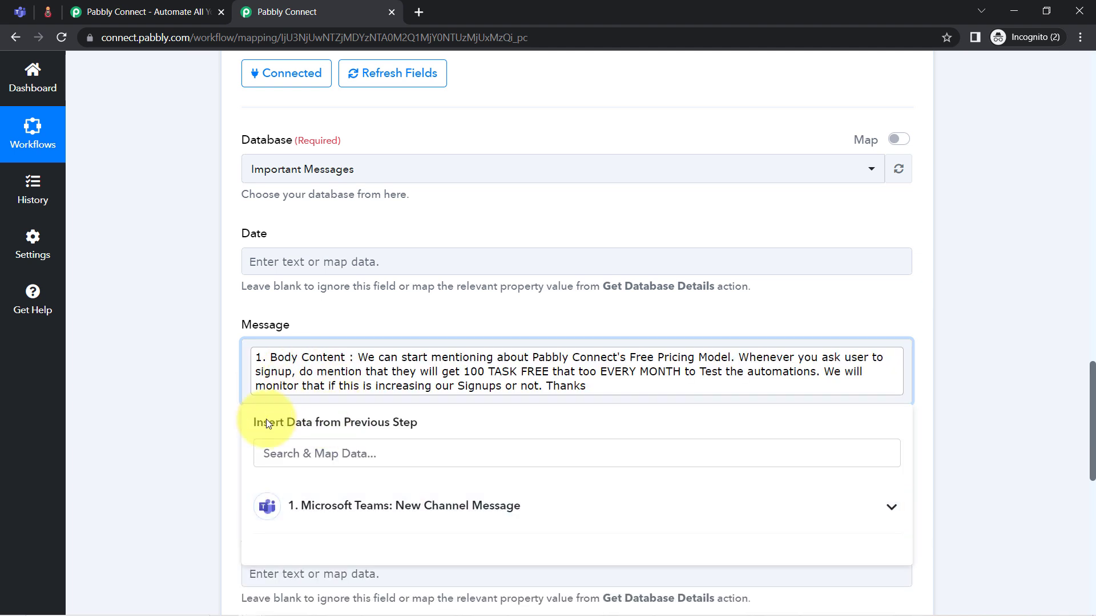
pyautogui.click(229, 375)
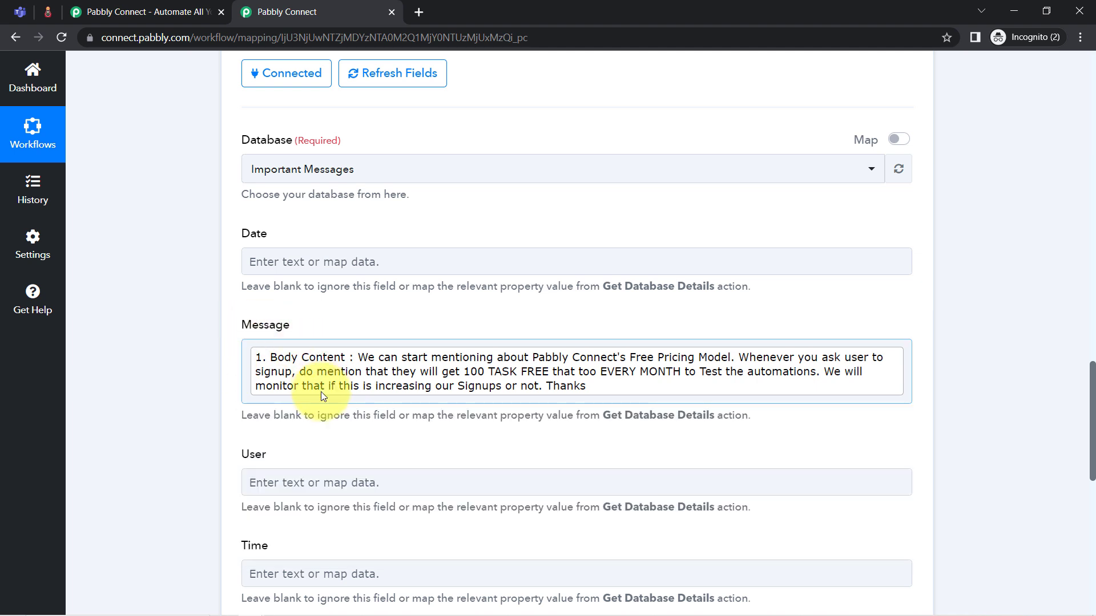
pyautogui.click(300, 412)
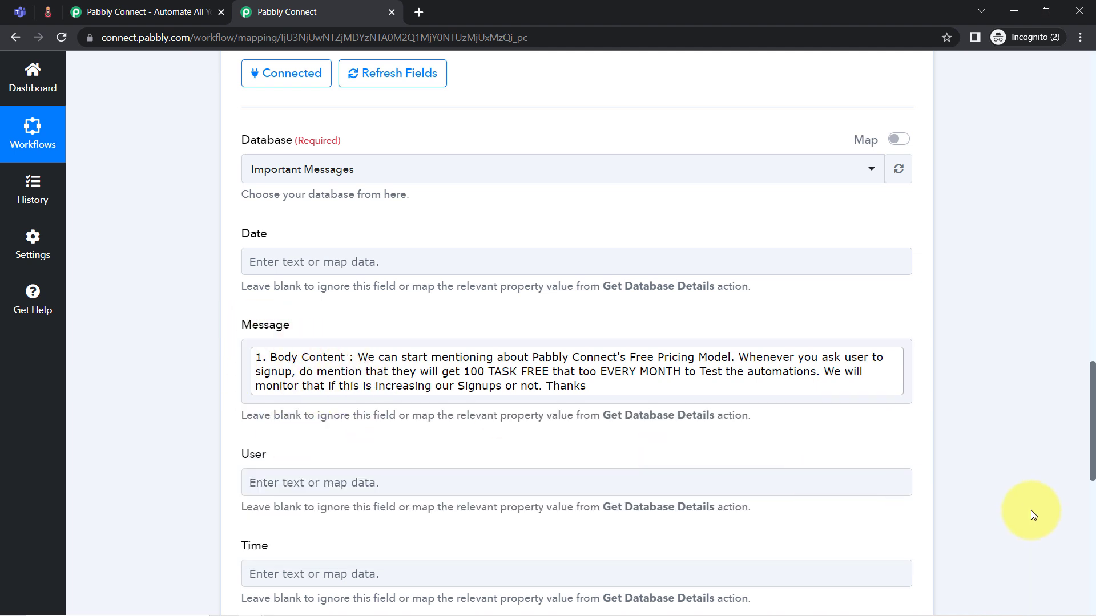
# Map the From User DisplayName value from the Microsoft Teams trigger to the User field
pyautogui.moveTo(1091, 382); pyautogui.dragTo(1087, 416)
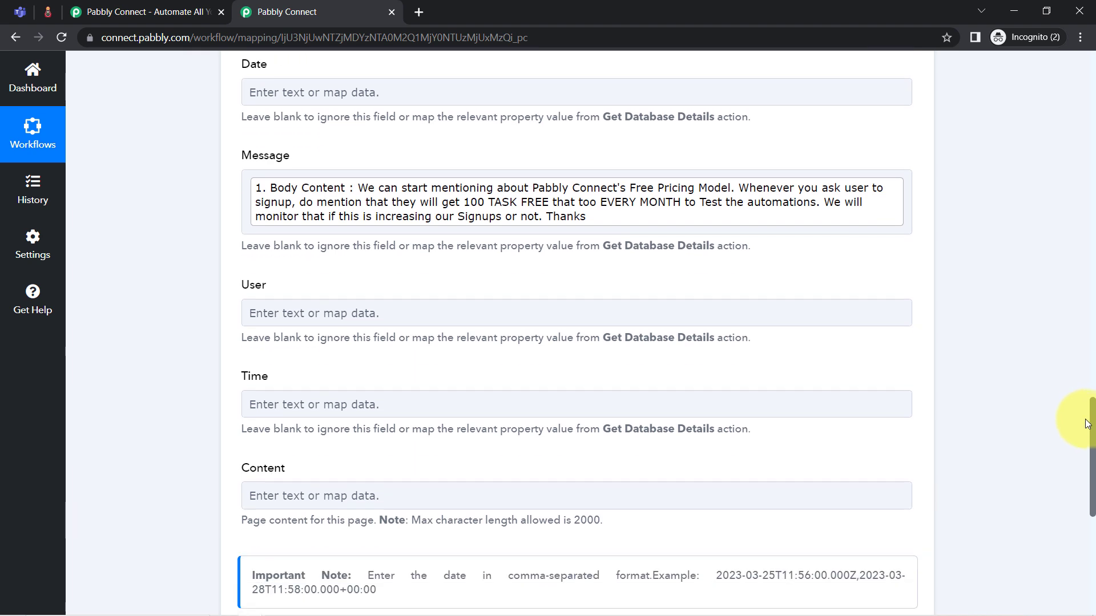
pyautogui.click(251, 311)
pyautogui.click(268, 368)
pyautogui.write('user')
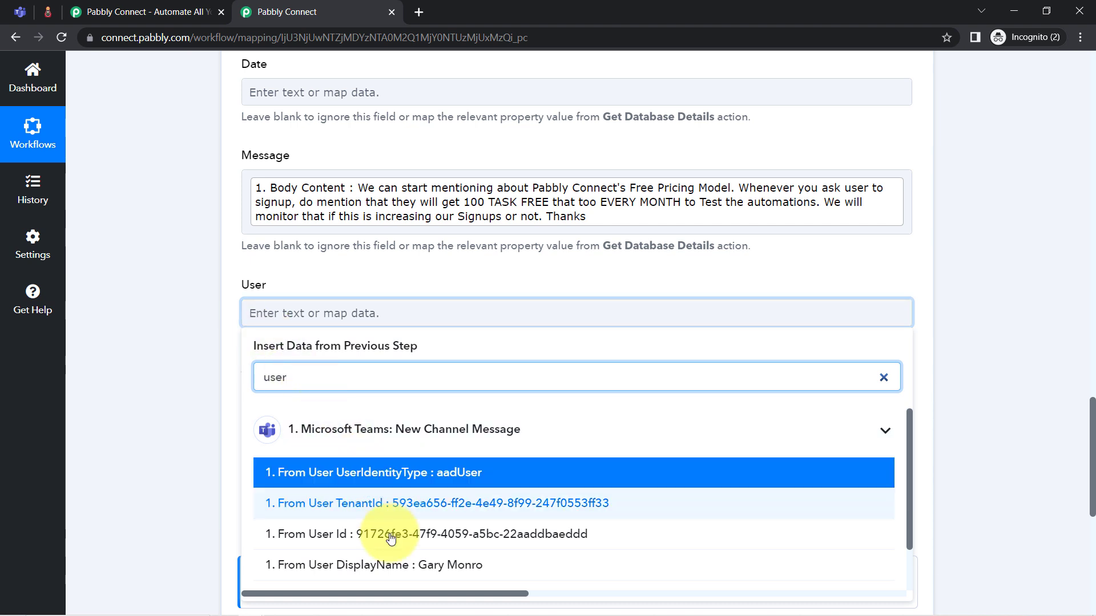
pyautogui.click(354, 565)
pyautogui.click(206, 303)
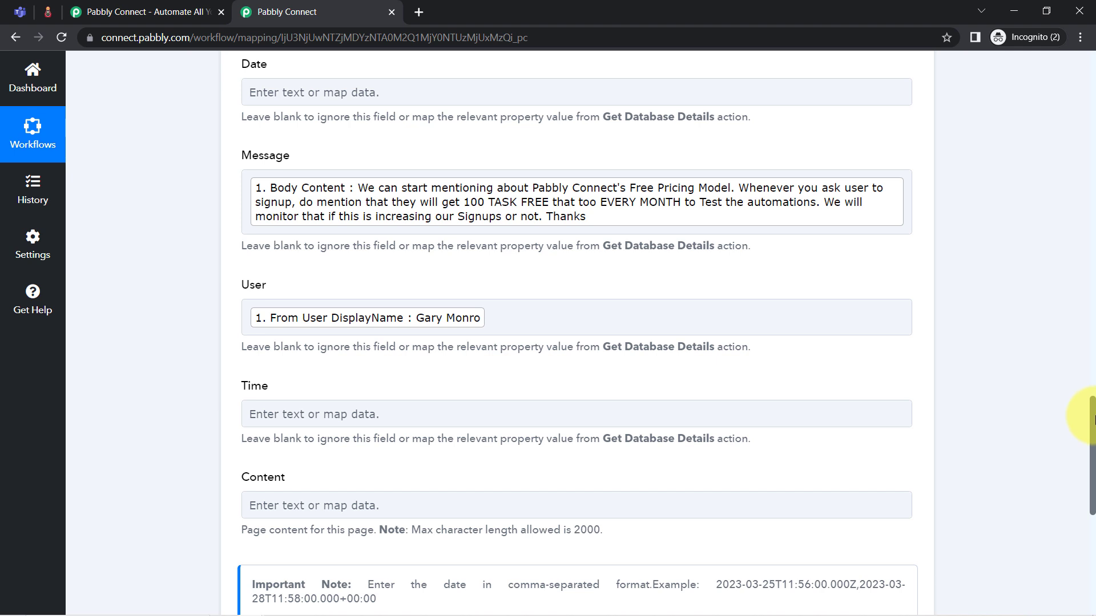
# Check the latest Pabbly Team channel post in Microsoft Teams, and return to the Date field of the Notion action
pyautogui.scroll(1, 1082, 419)
pyautogui.click(19, 11)
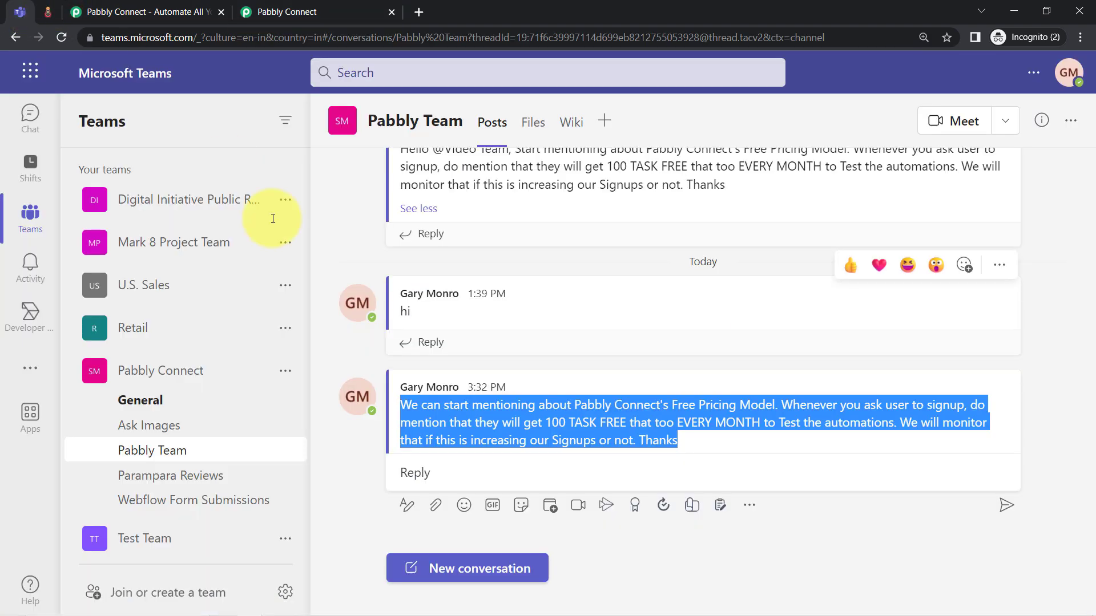
pyautogui.click(277, 12)
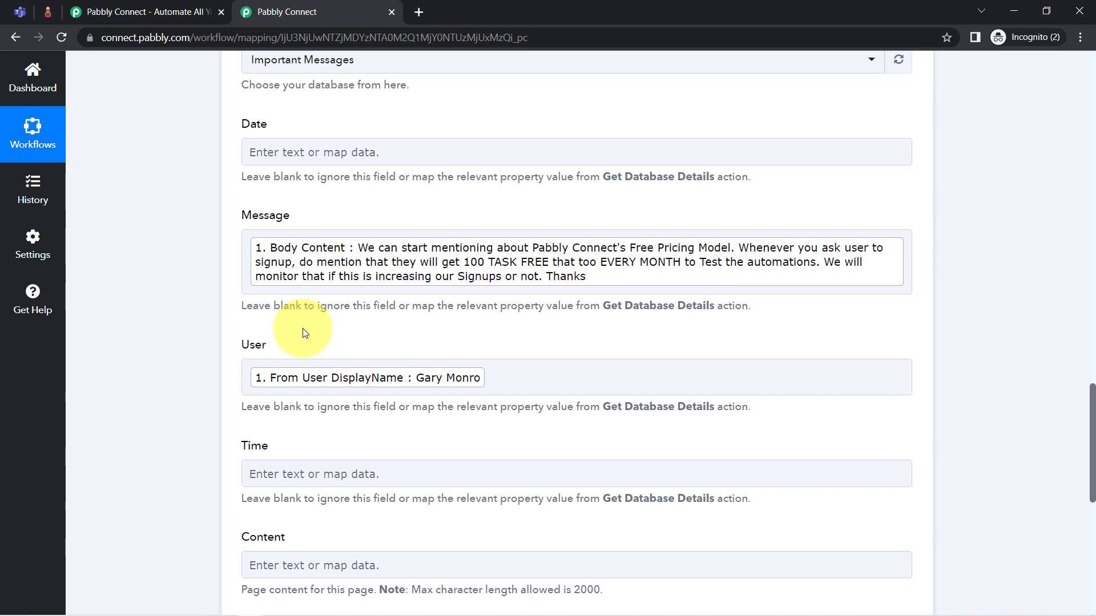
pyautogui.click(278, 144)
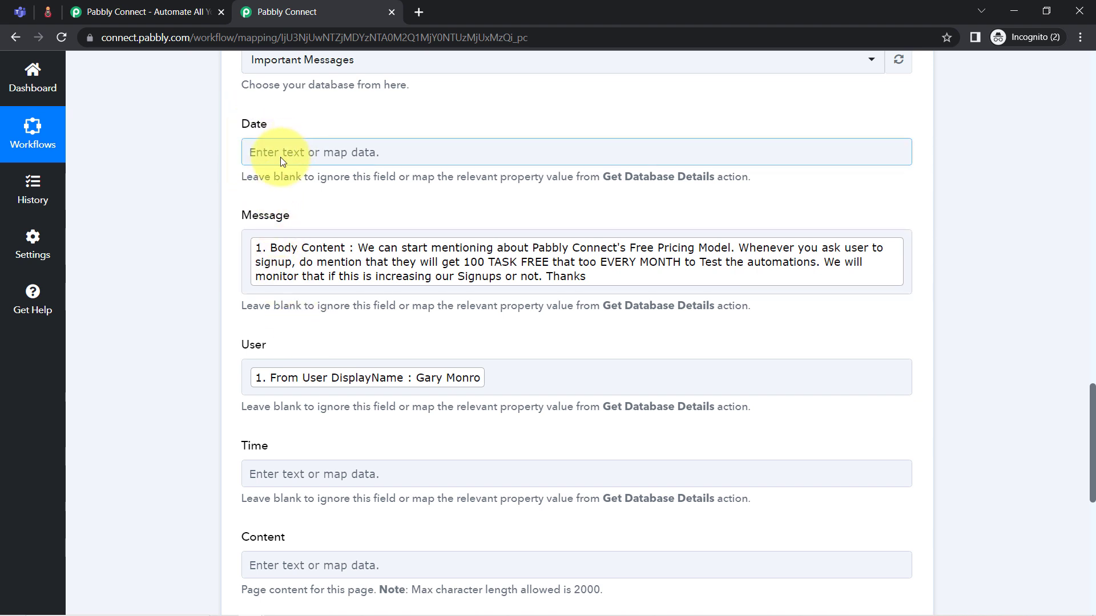
# Search the Microsoft Teams trigger data for "date" values in the Notion action's Date field, then close the mapping list
pyautogui.click(280, 156)
pyautogui.click(281, 220)
pyautogui.write('date')
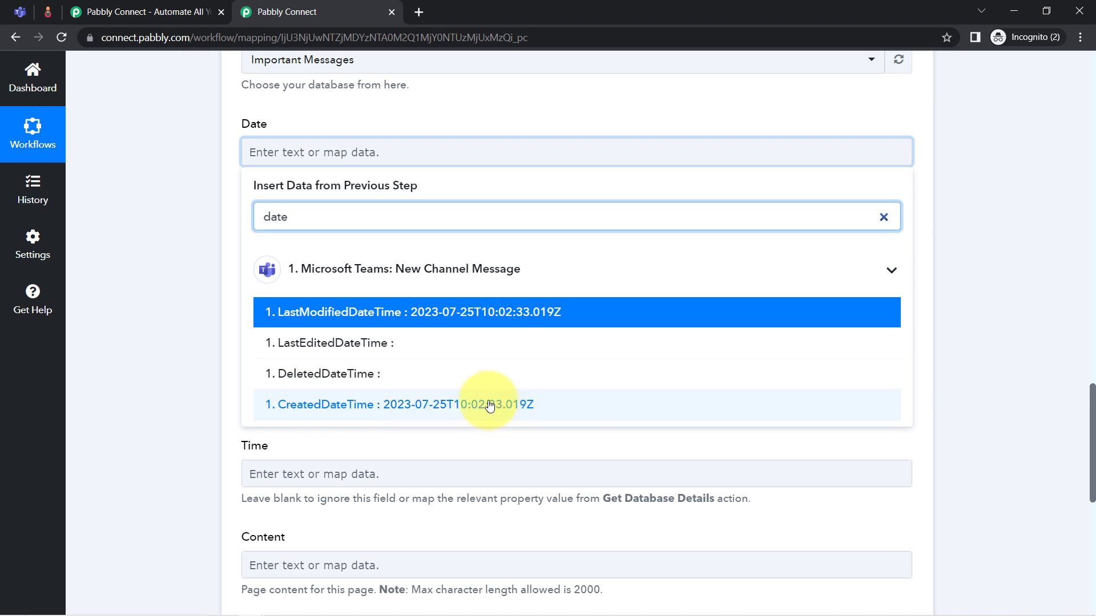
pyautogui.click(179, 242)
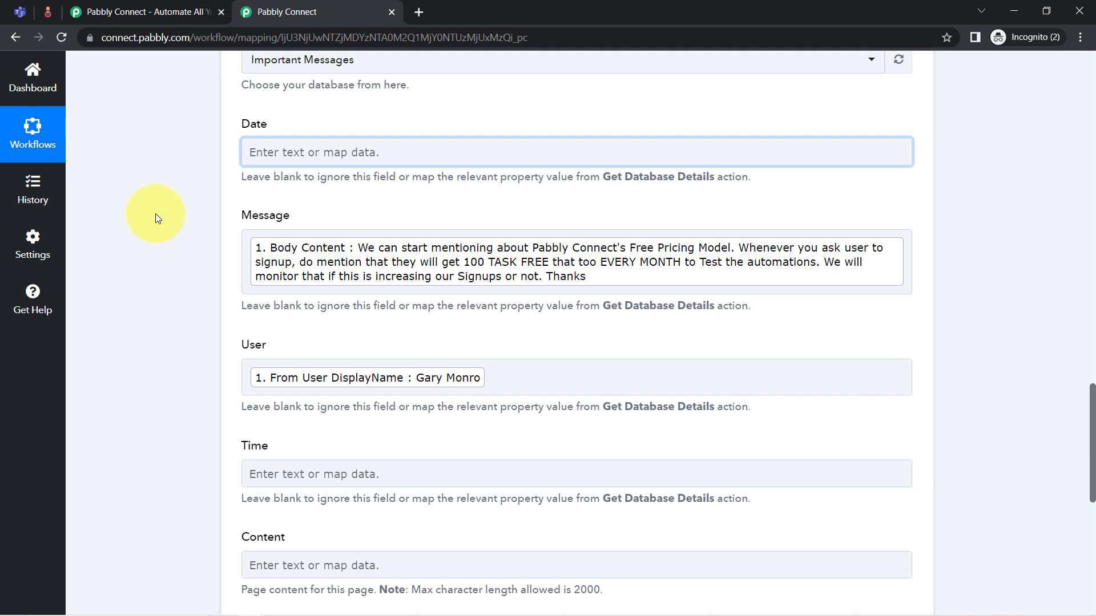
# Insert a Text Formatter by Pabbly step between the Teams trigger and the Notion action, with the Split Text action event
pyautogui.moveTo(1093, 455); pyautogui.dragTo(1086, 353)
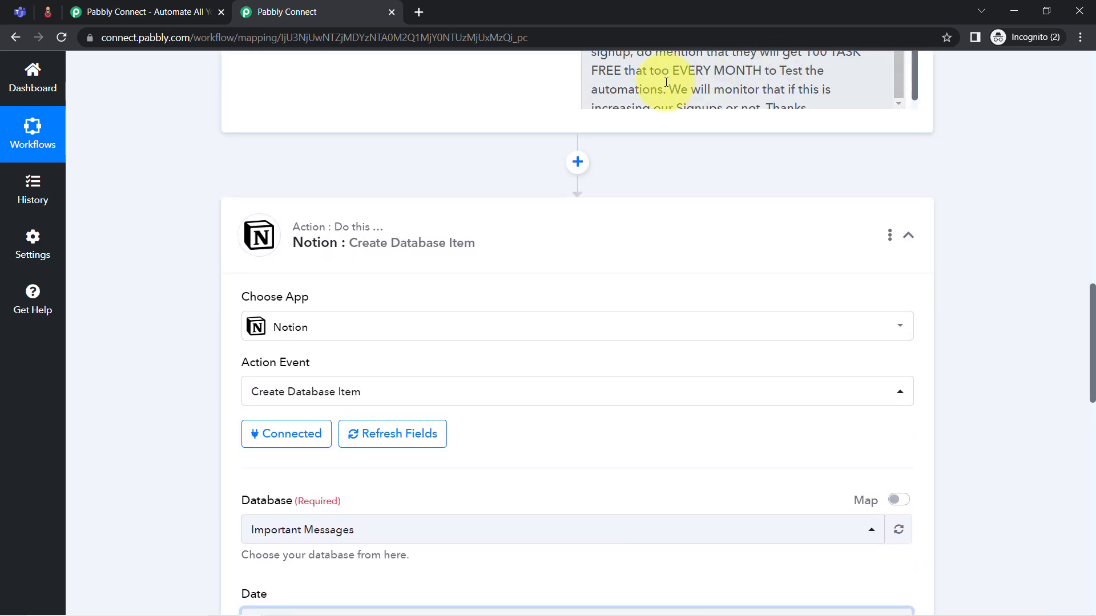
pyautogui.click(578, 162)
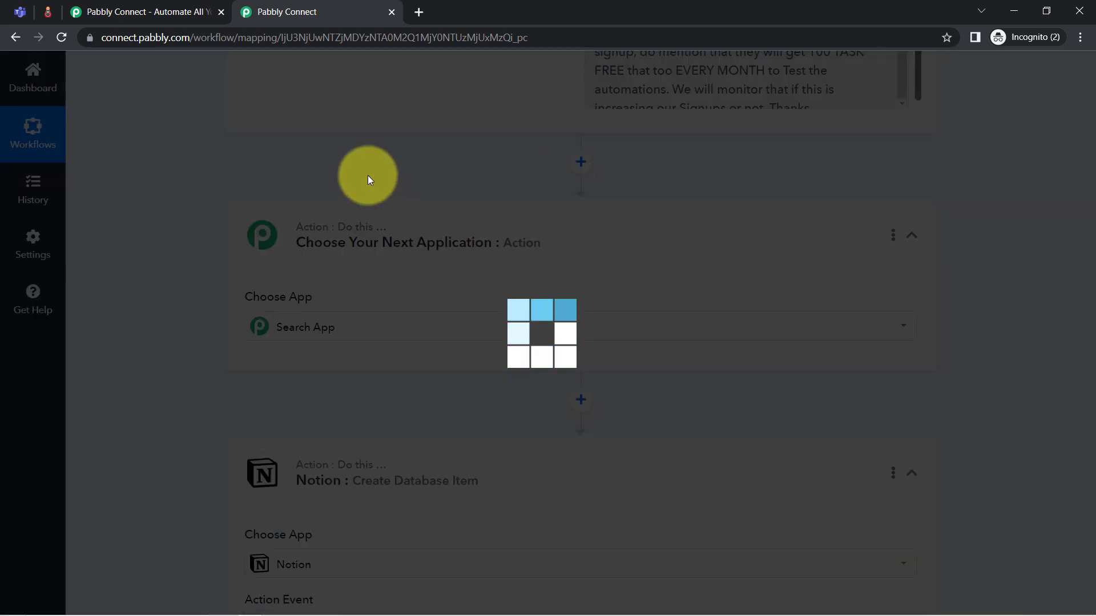
pyautogui.click(285, 334)
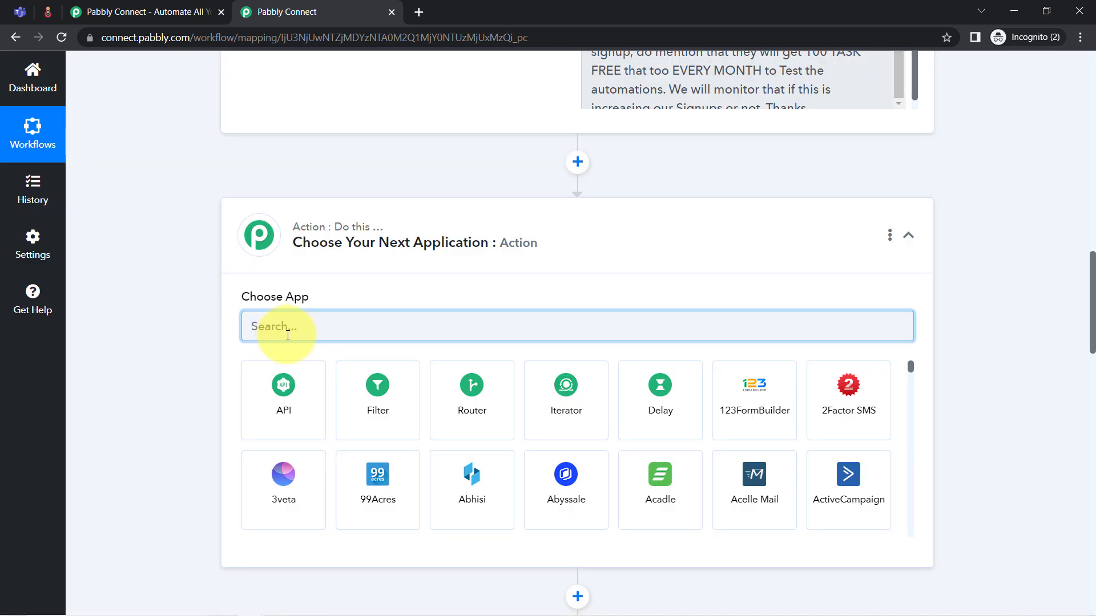
pyautogui.write('text')
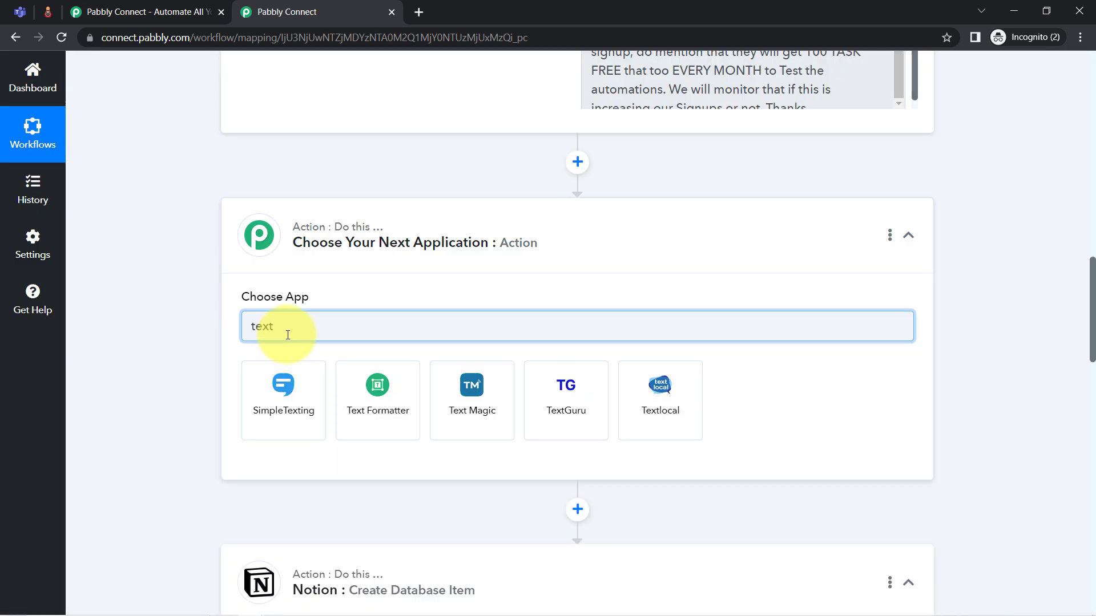
pyautogui.click(359, 383)
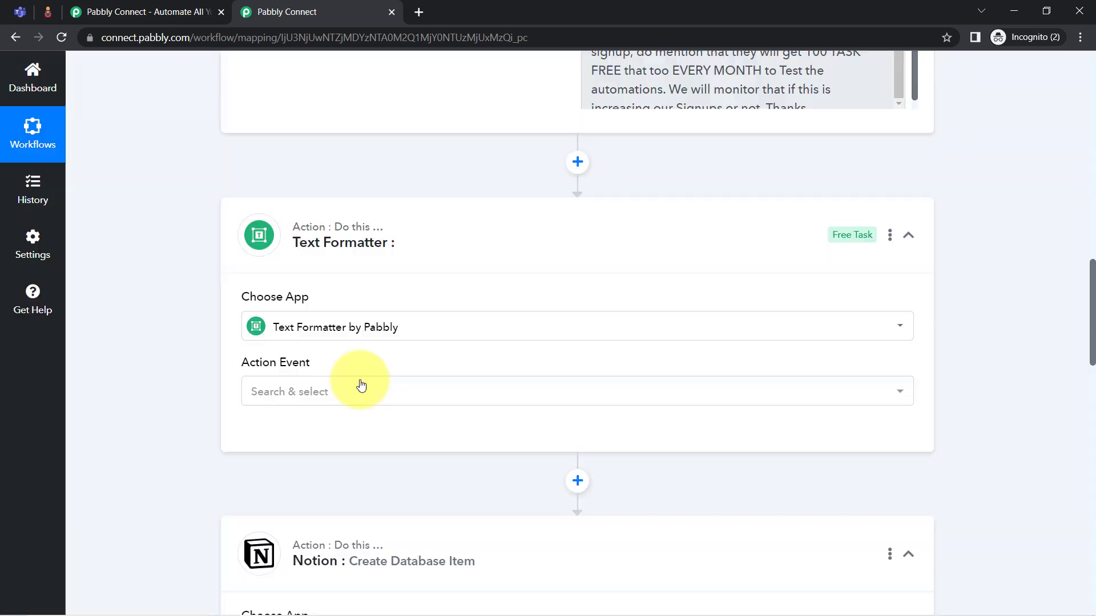
pyautogui.click(291, 392)
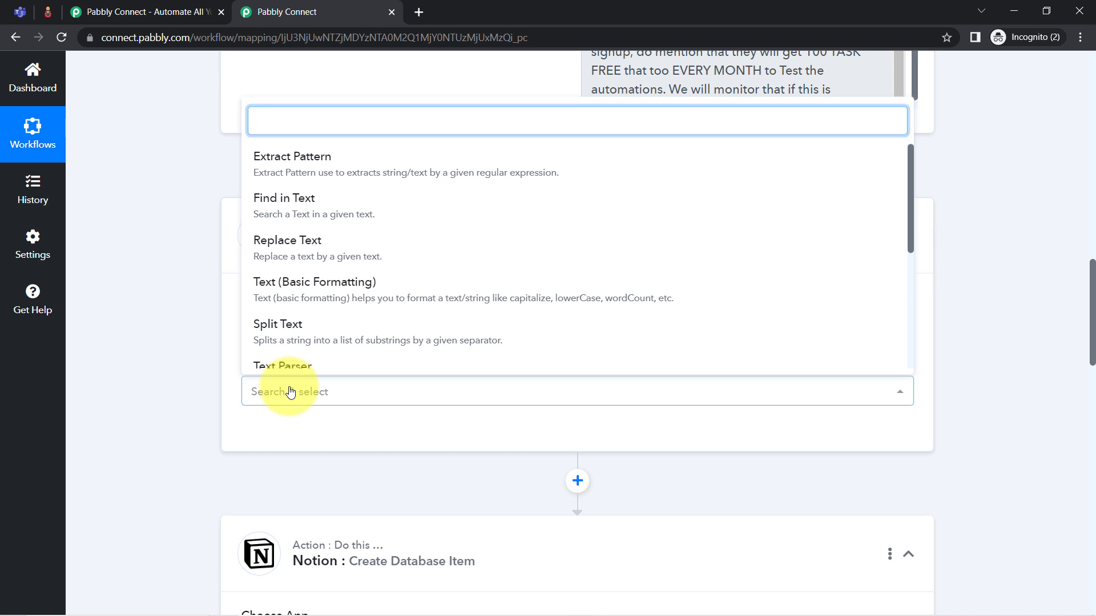
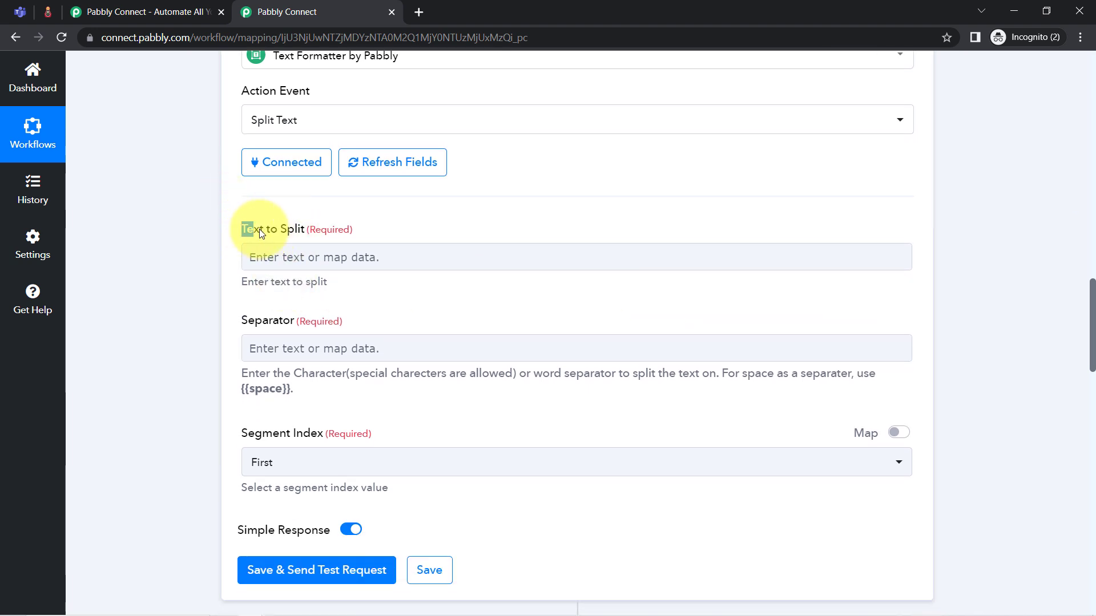
# Map the CreatedDateTime value from the Microsoft Teams trigger to the Text to Split field
pyautogui.moveTo(259, 232); pyautogui.dragTo(289, 260)
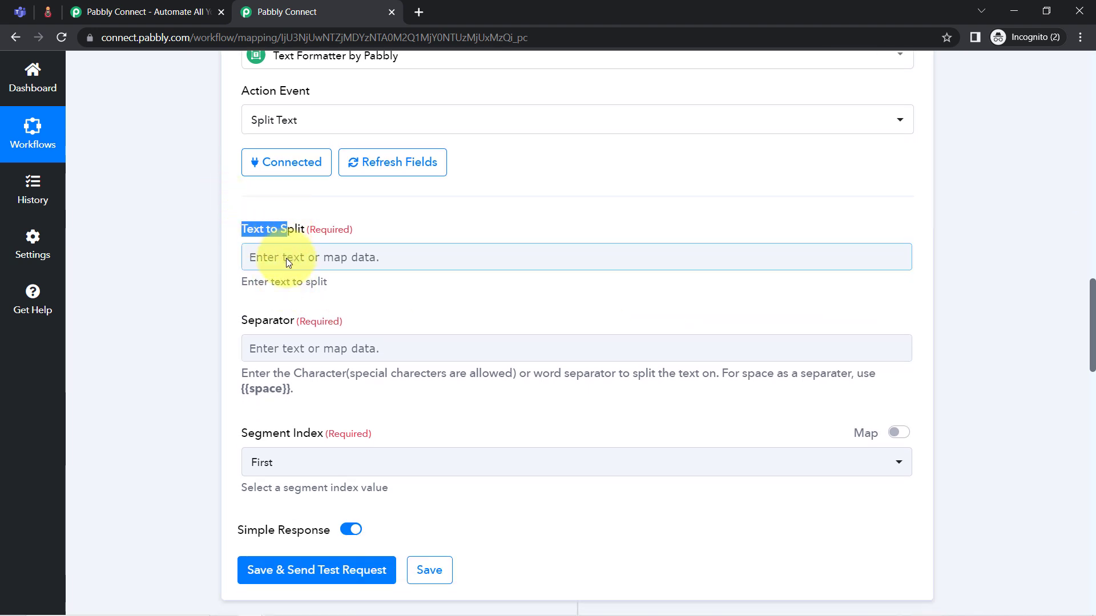
pyautogui.click(286, 258)
pyautogui.click(268, 310)
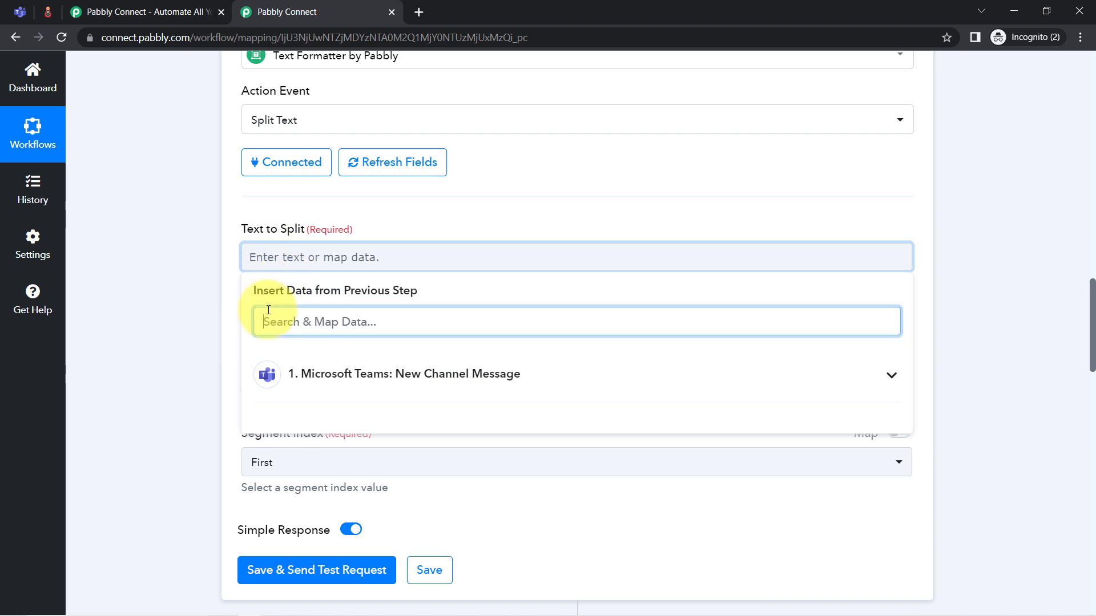
pyautogui.write('dat')
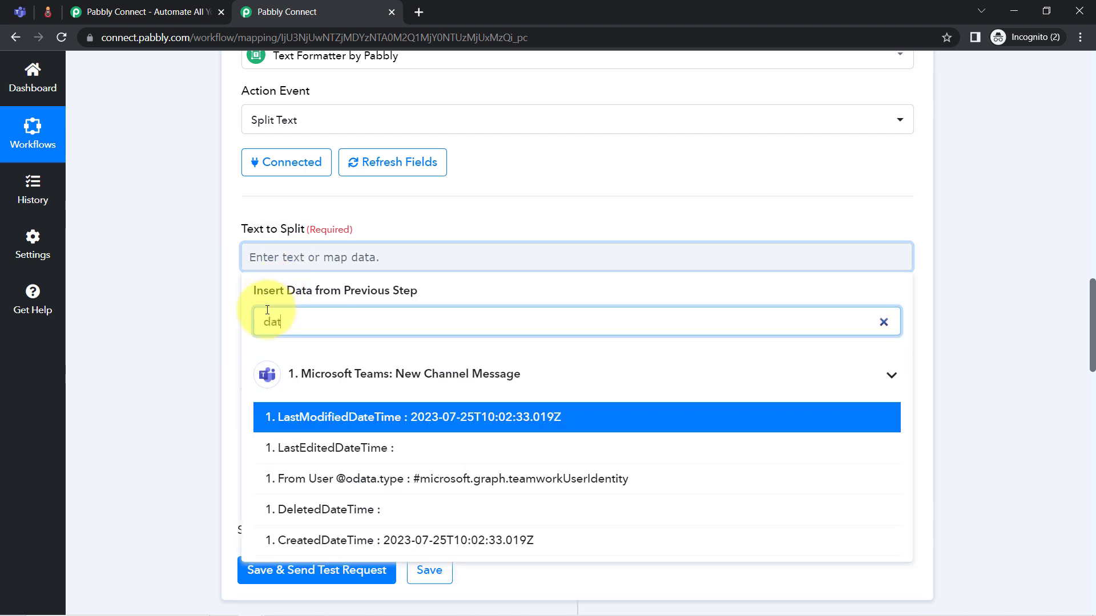
pyautogui.click(432, 541)
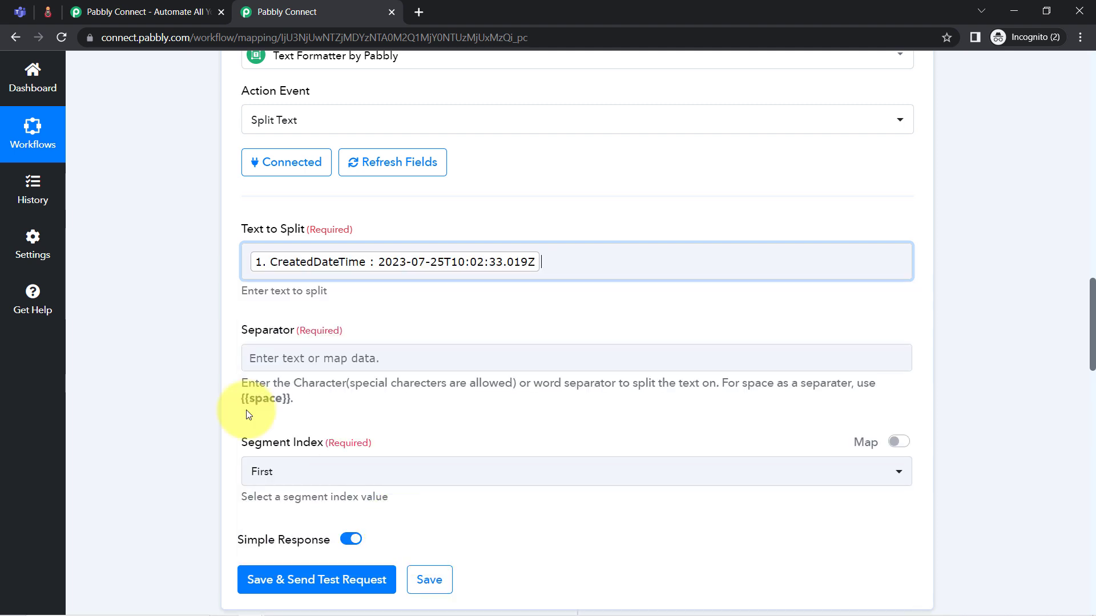
pyautogui.click(135, 316)
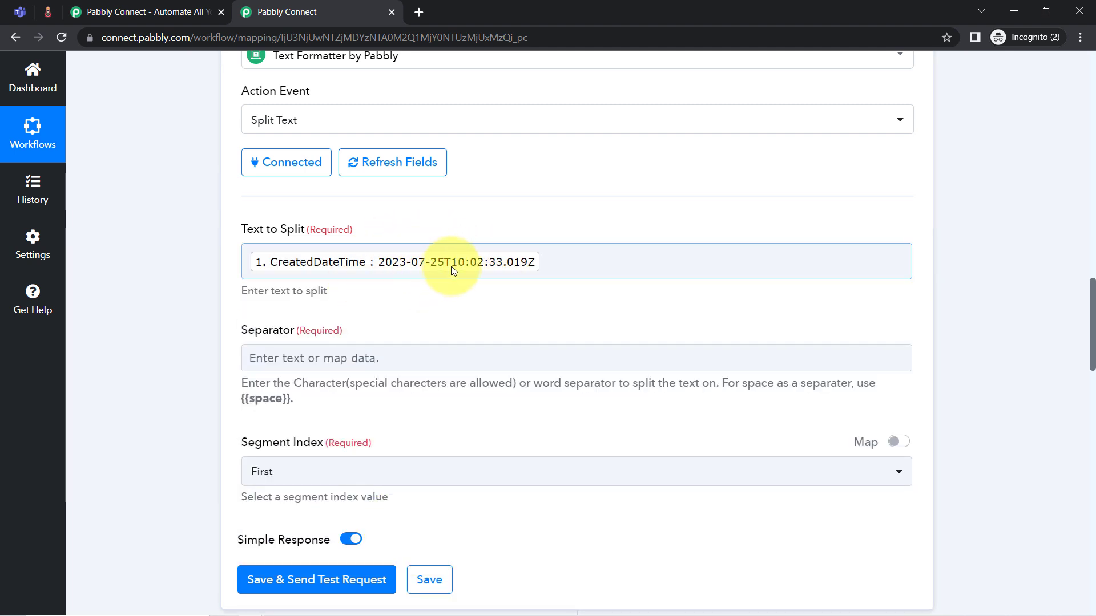
# Set the Split Text separator to T and the segment index to All
pyautogui.click(266, 359)
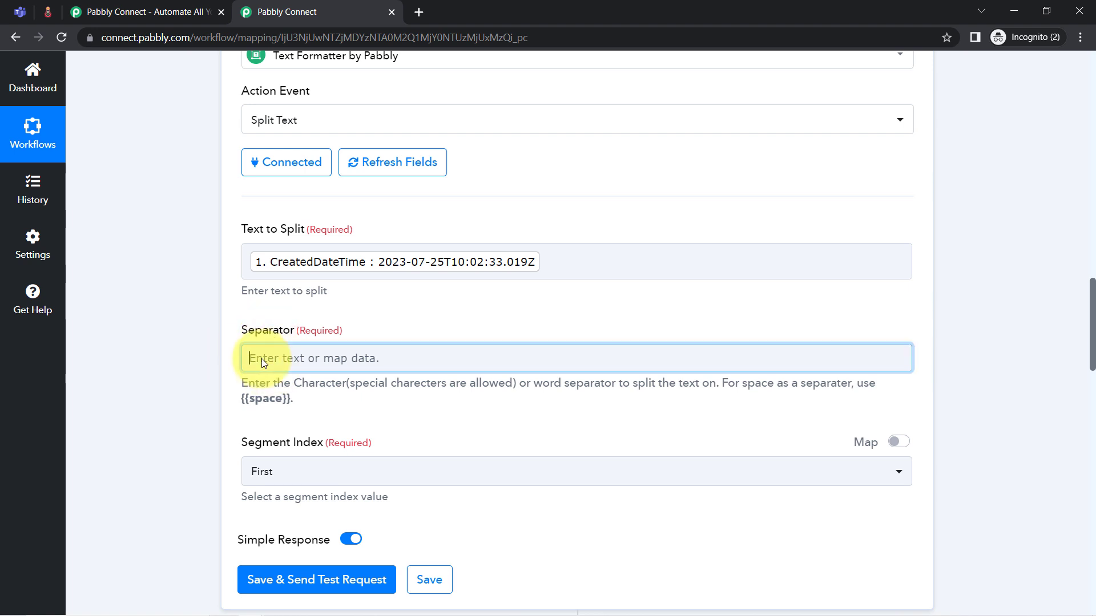
pyautogui.write('T')
pyautogui.click(141, 378)
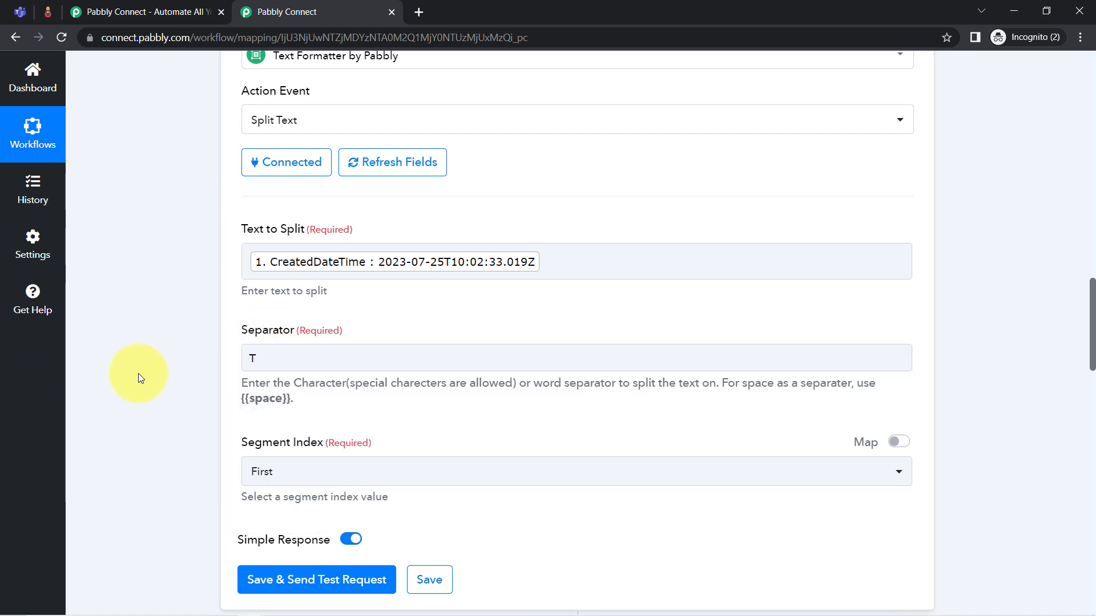
pyautogui.moveTo(1091, 317); pyautogui.dragTo(1091, 349)
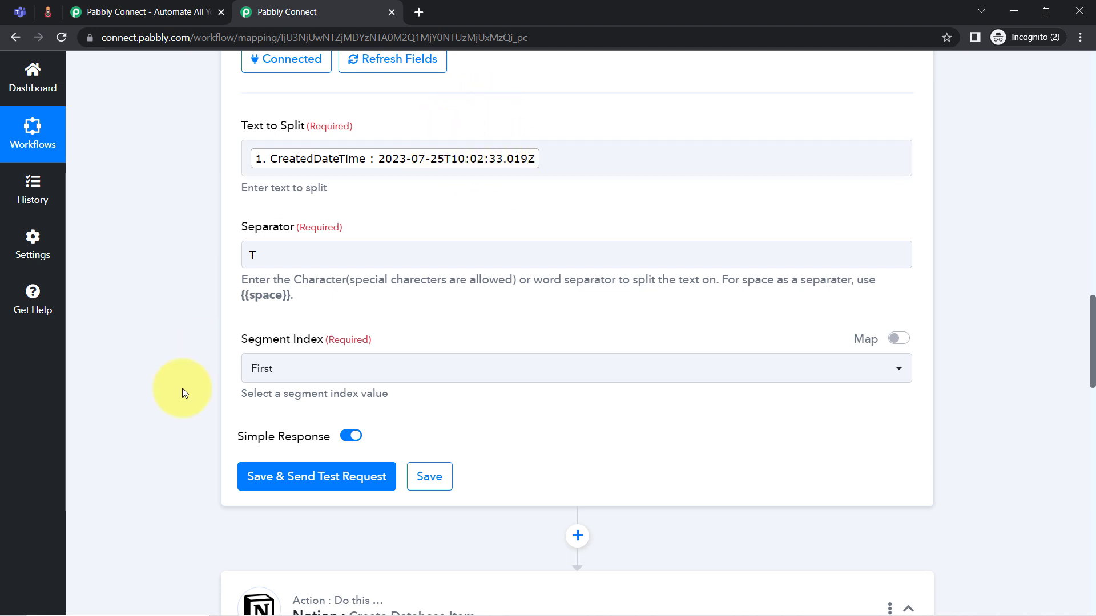
pyautogui.click(260, 368)
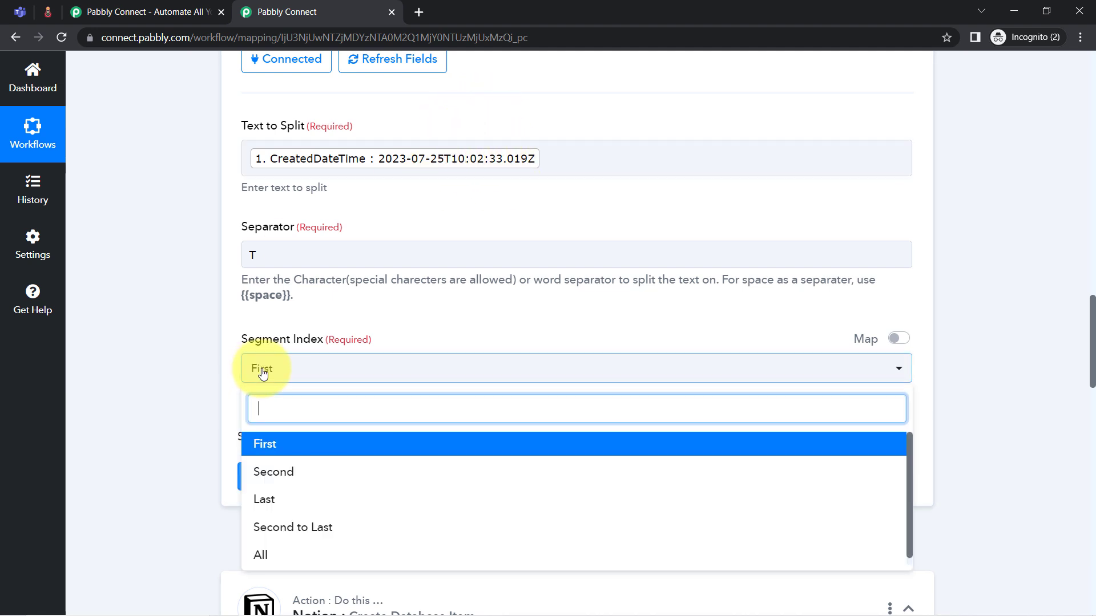
pyautogui.click(257, 554)
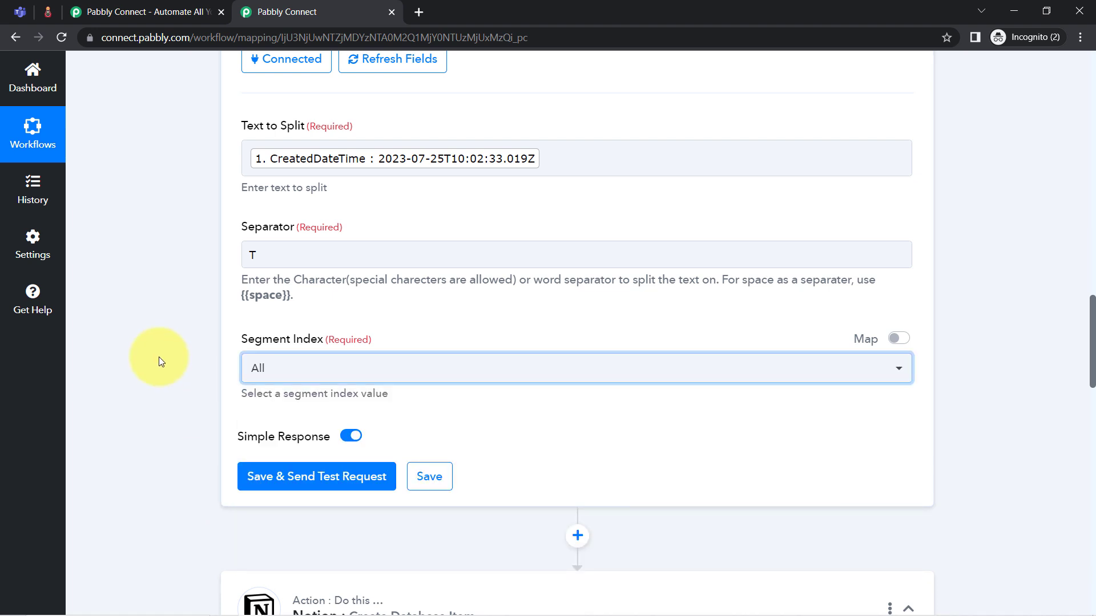
# Save and test the Split Text step, and check the separate date and time results in its response
pyautogui.click(286, 477)
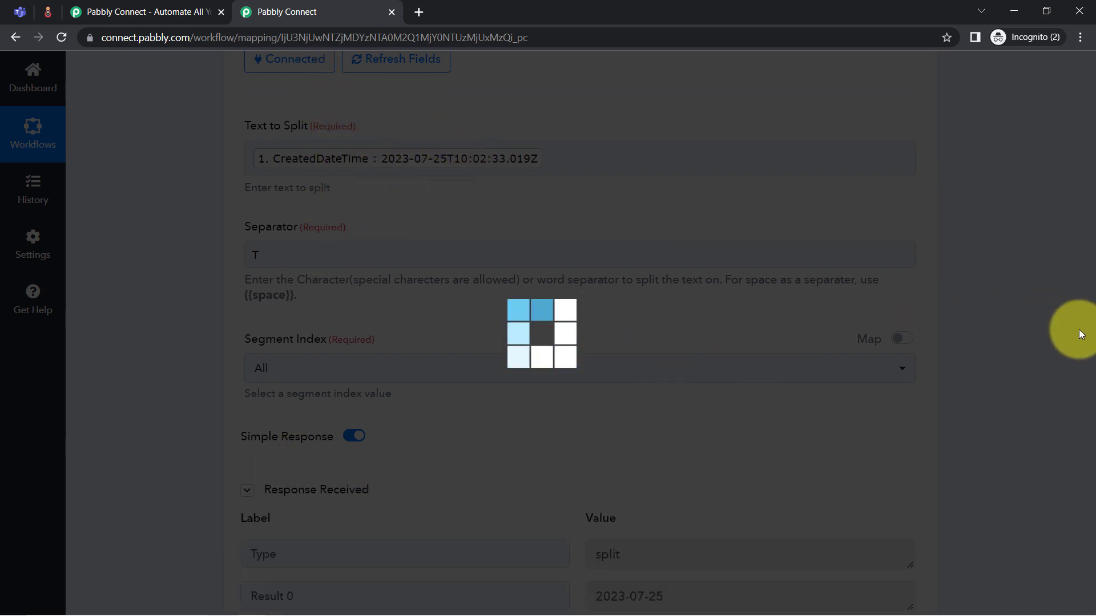
pyautogui.scroll(-5, 1092, 327)
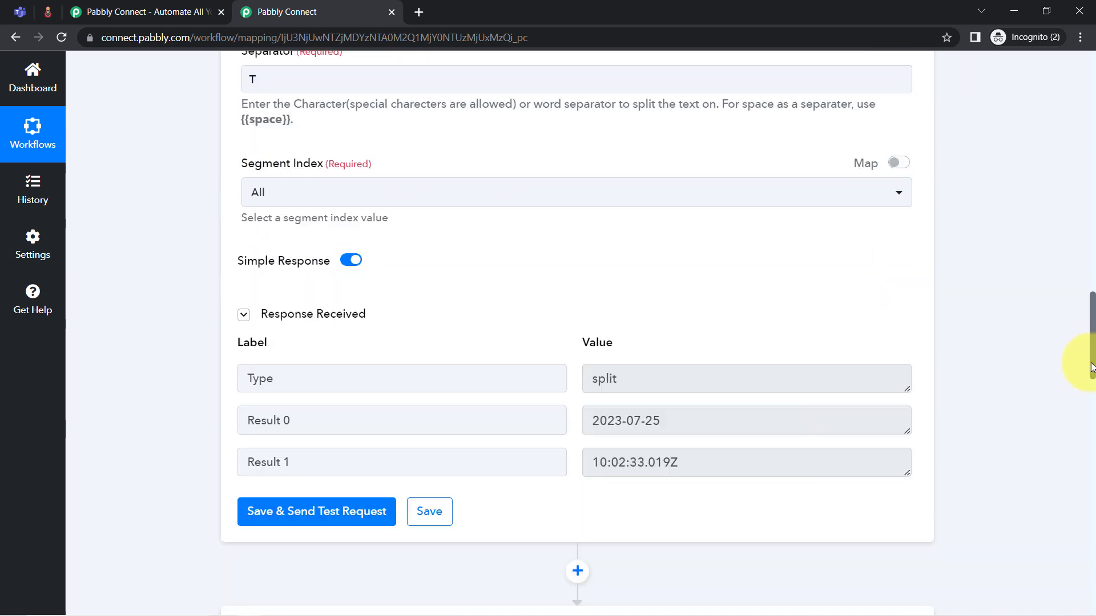
pyautogui.moveTo(661, 226); pyautogui.dragTo(625, 234)
pyautogui.moveTo(662, 268); pyautogui.dragTo(628, 274)
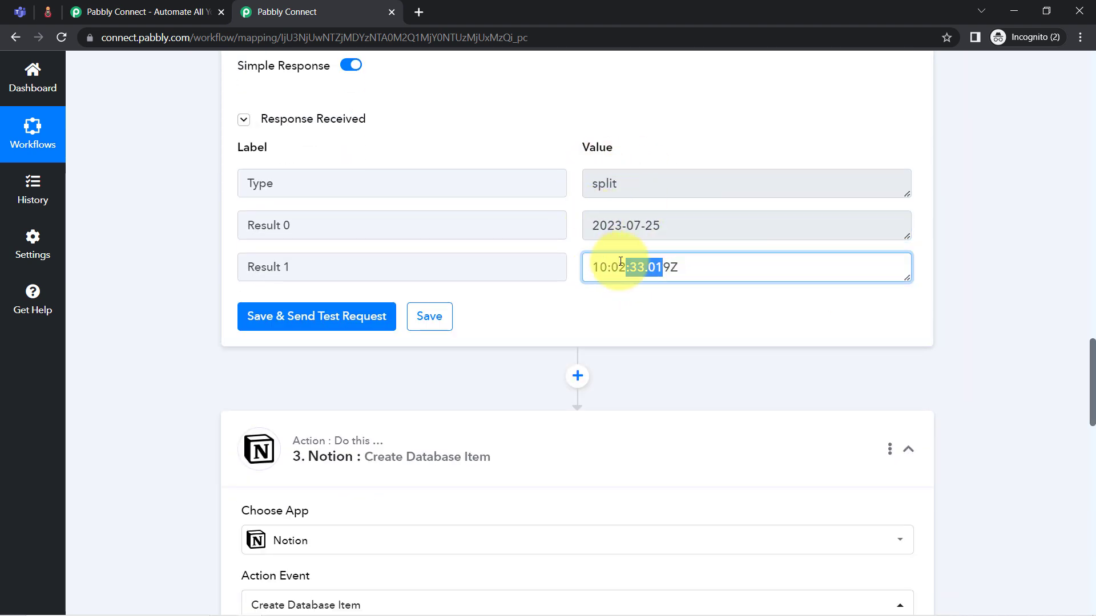
pyautogui.click(758, 368)
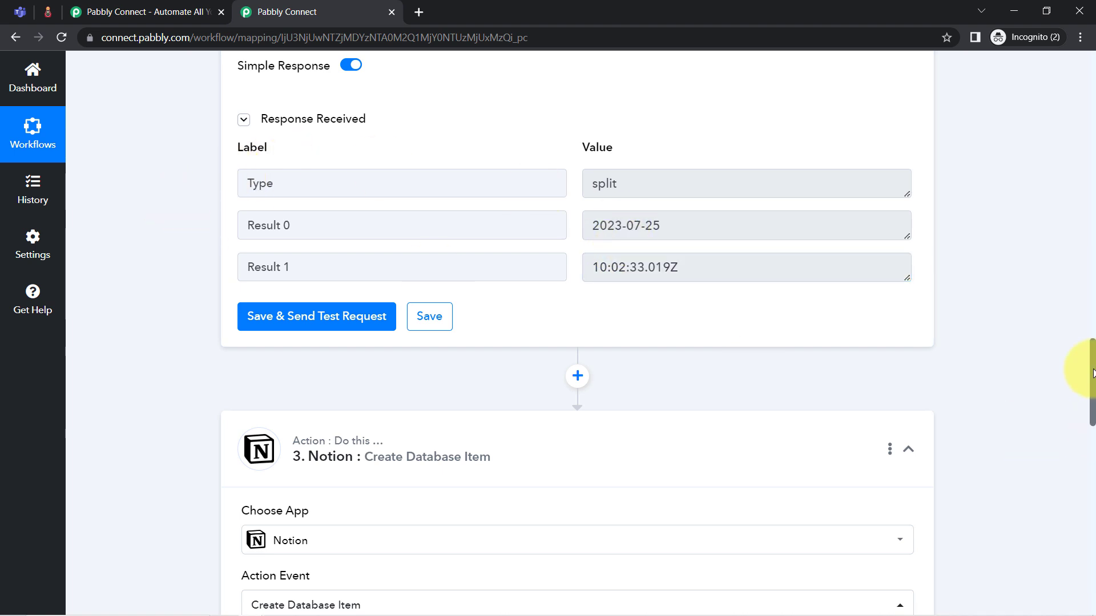
# Refresh the fields of the Notion Create Database Item action so the Date field can use the Text Formatter data
pyautogui.moveTo(1091, 365); pyautogui.dragTo(1076, 472)
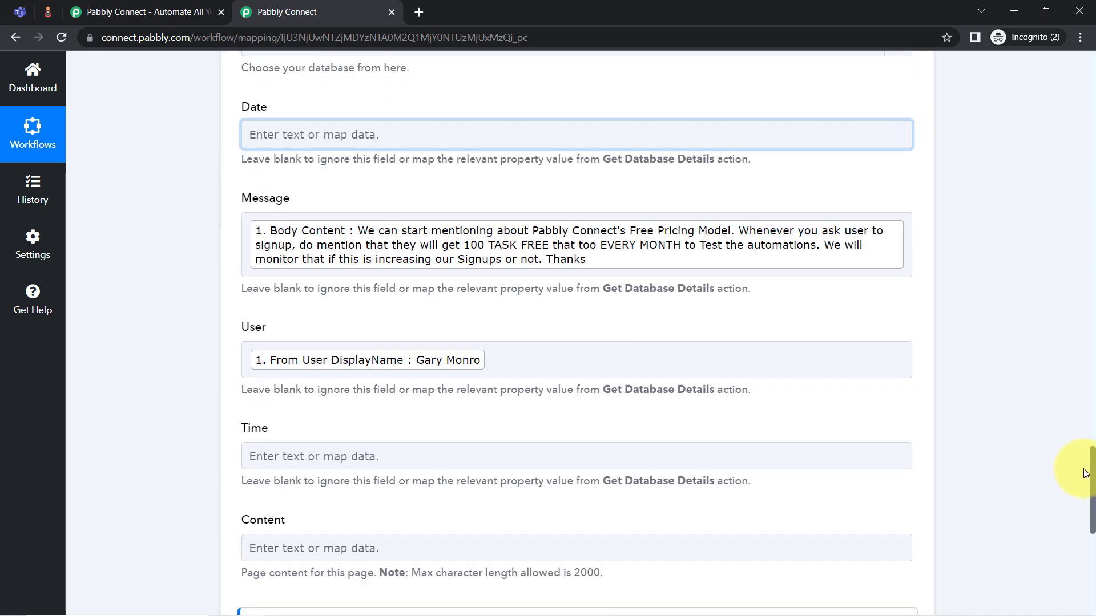
pyautogui.click(288, 129)
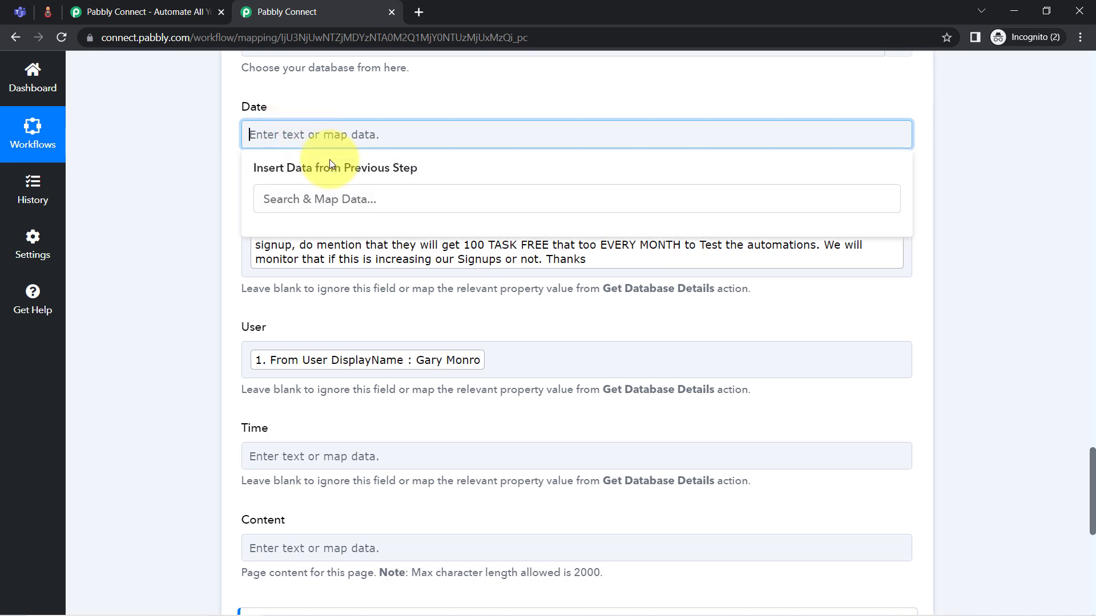
pyautogui.click(196, 225)
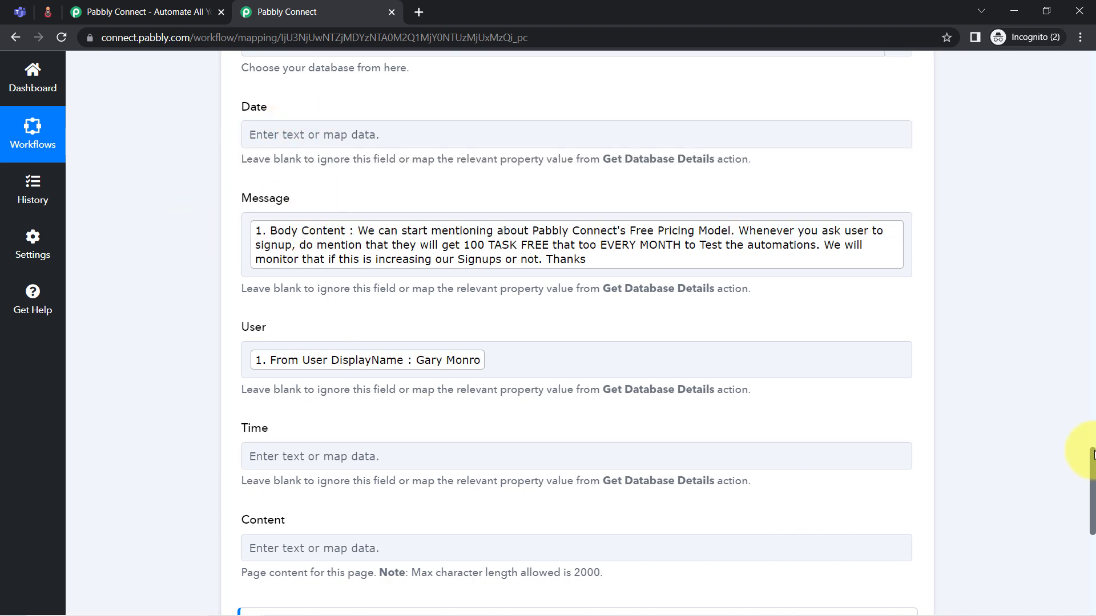
pyautogui.moveTo(1079, 440); pyautogui.dragTo(1079, 411)
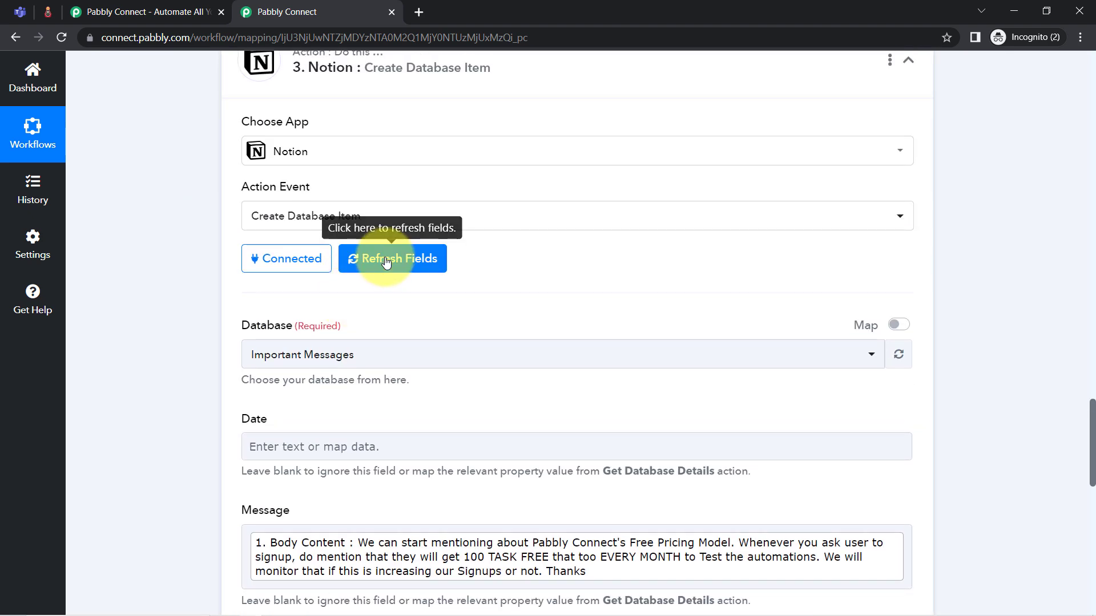
pyautogui.click(386, 260)
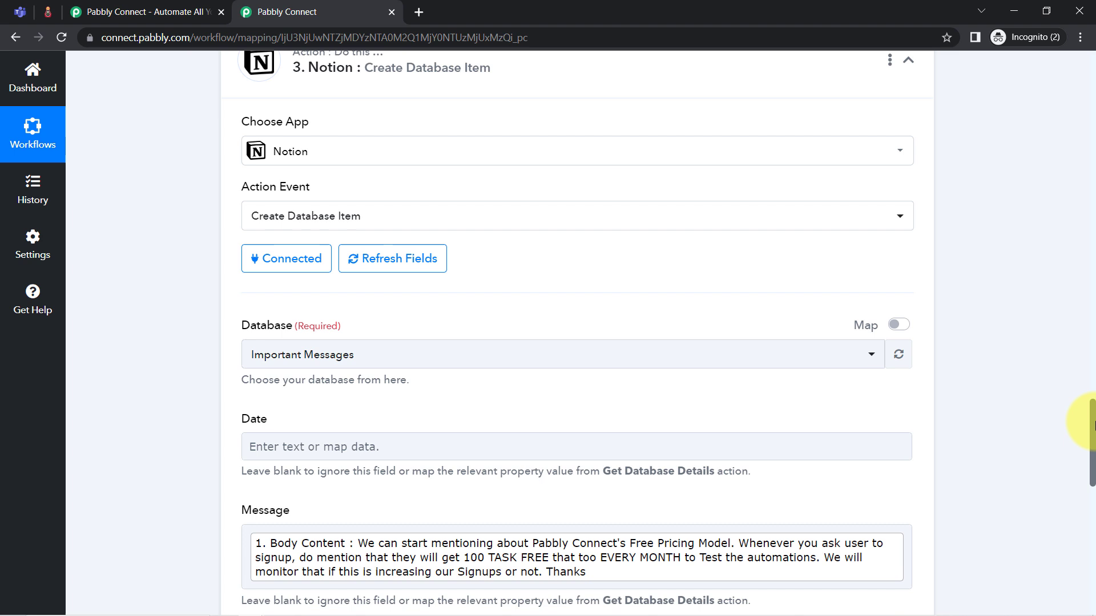
# Map Result 0 of the Text Formatter's Split Text step to the Date field of the Notion action
pyautogui.moveTo(1093, 423); pyautogui.dragTo(1088, 467)
pyautogui.click(270, 175)
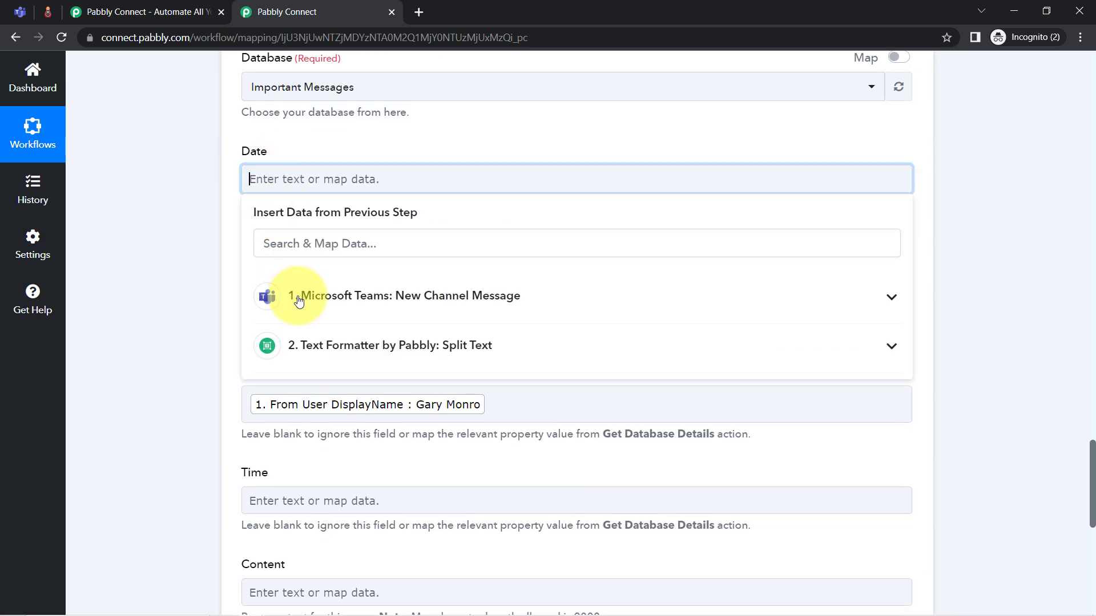
pyautogui.click(346, 345)
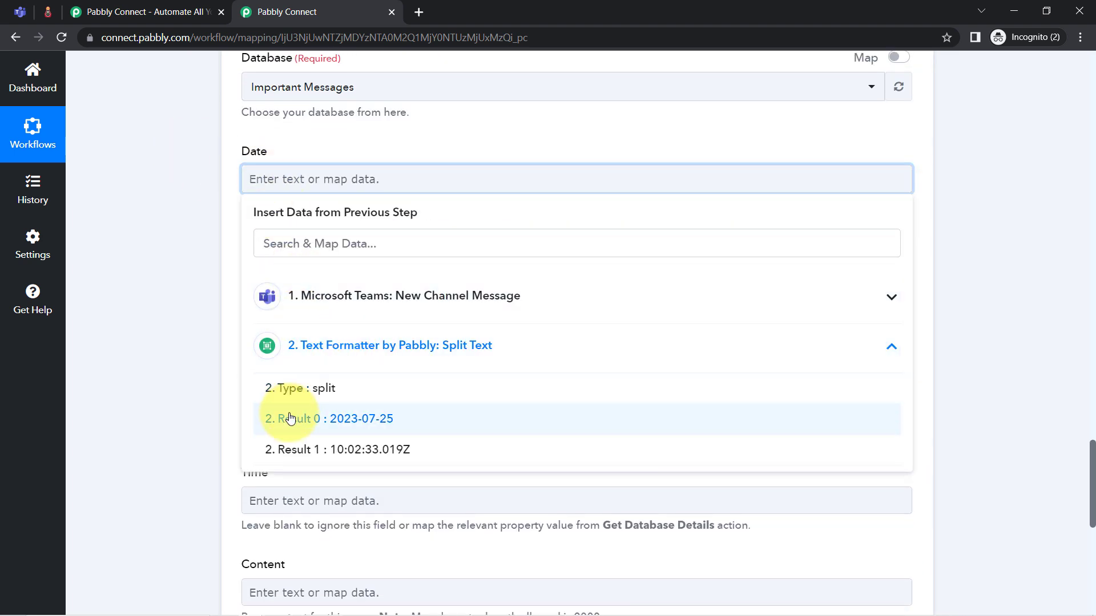
pyautogui.click(306, 426)
pyautogui.click(202, 316)
# Map Result 1 of the Split Text step to the Time field, and save and test the Notion action
pyautogui.scroll(-4, 238, 273)
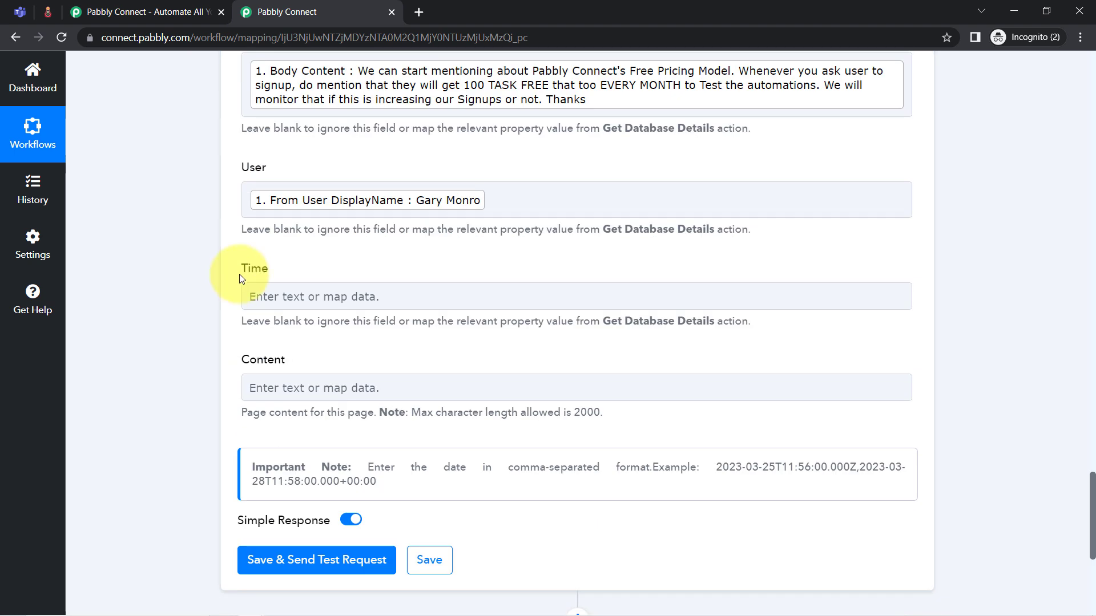
pyautogui.click(296, 299)
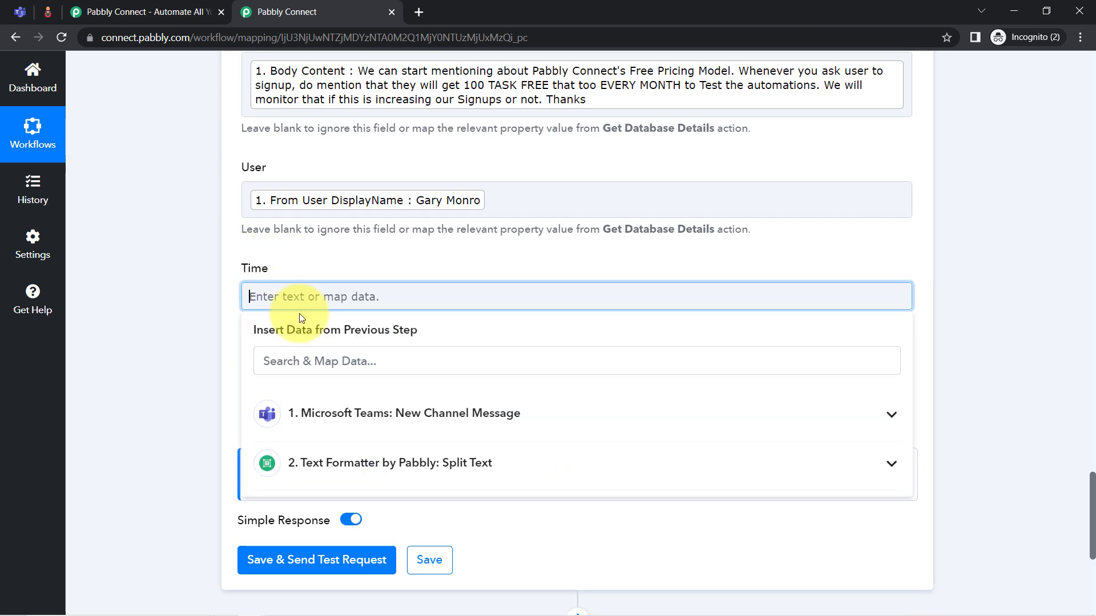
pyautogui.click(340, 463)
pyautogui.click(298, 568)
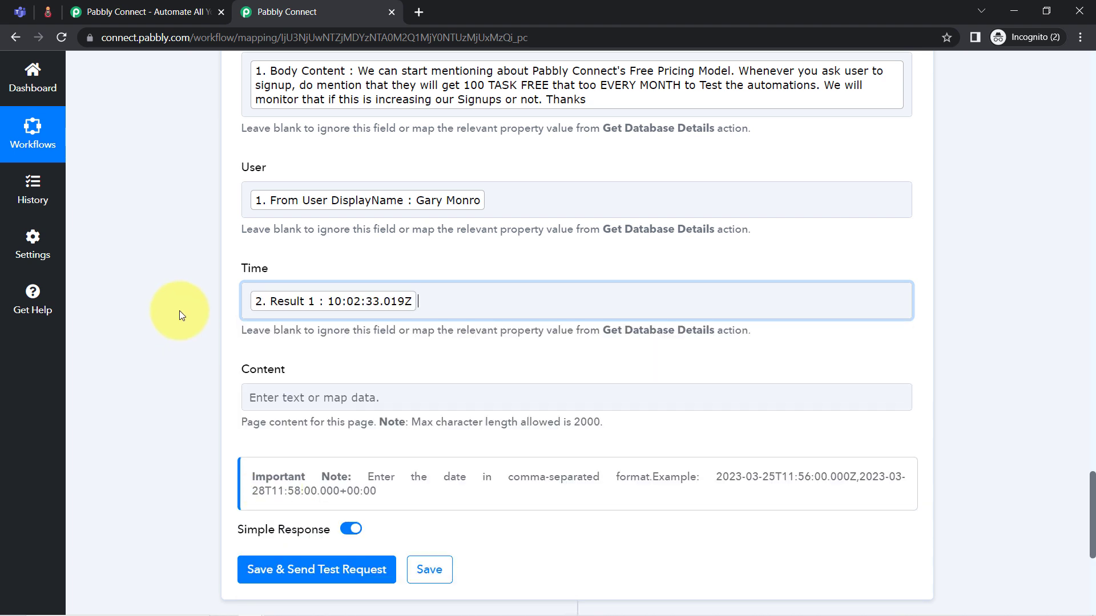
pyautogui.scroll(-6, 170, 329)
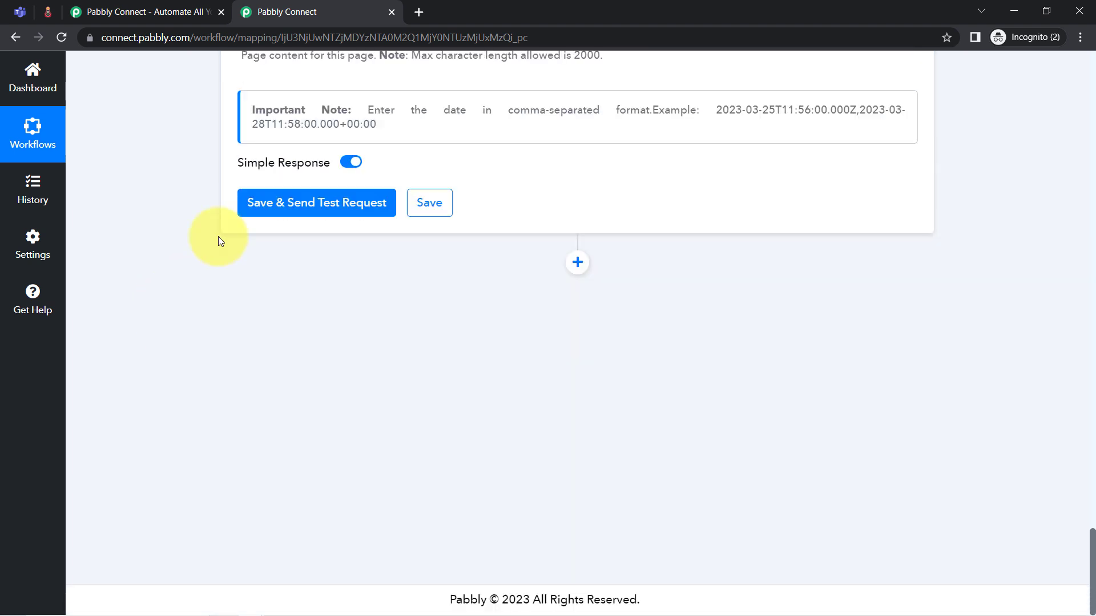
pyautogui.click(264, 203)
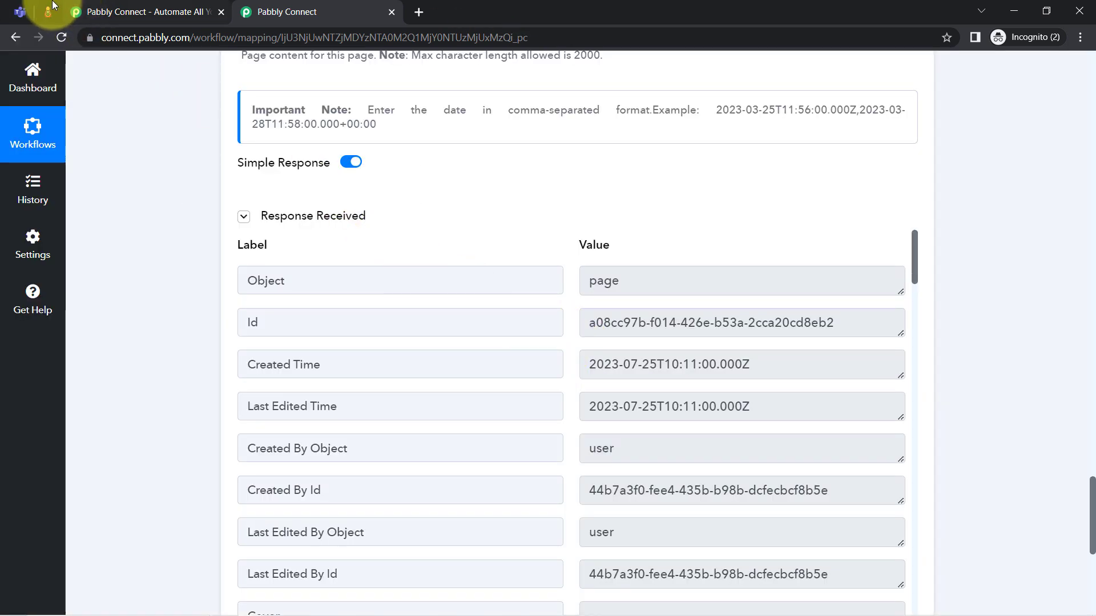
# Check the new entry in Notion's Important Messages database against the original channel message in Microsoft Teams
pyautogui.click(46, 11)
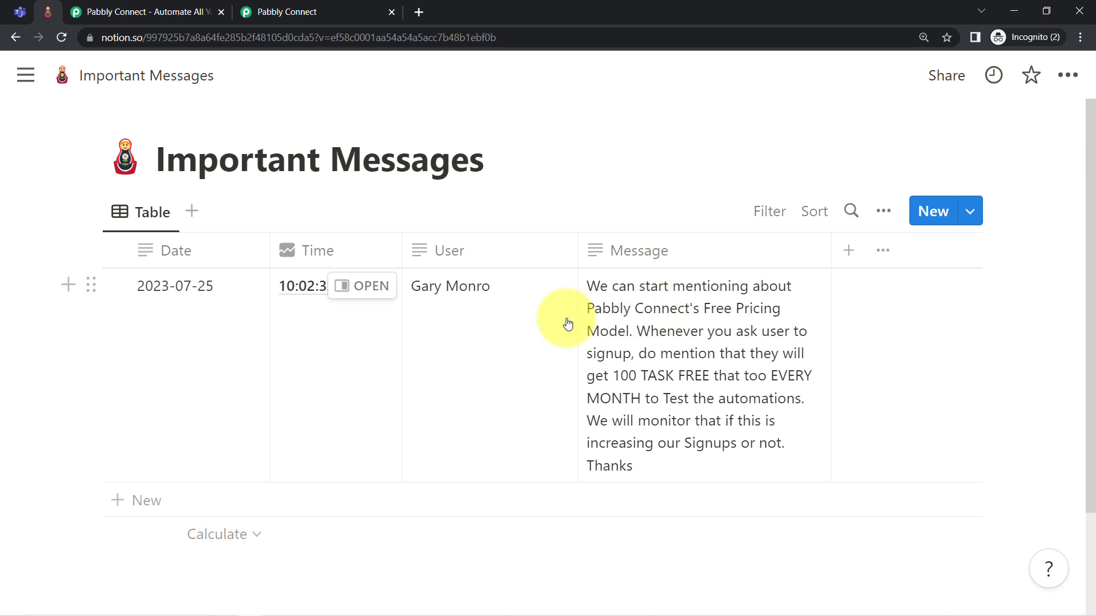
pyautogui.click(20, 11)
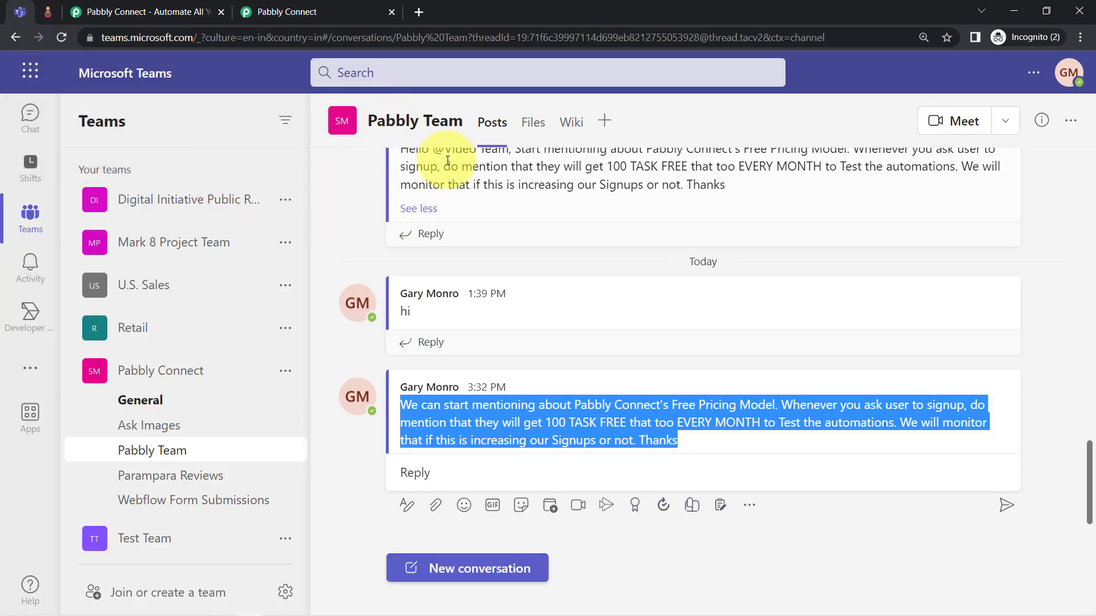
pyautogui.click(49, 10)
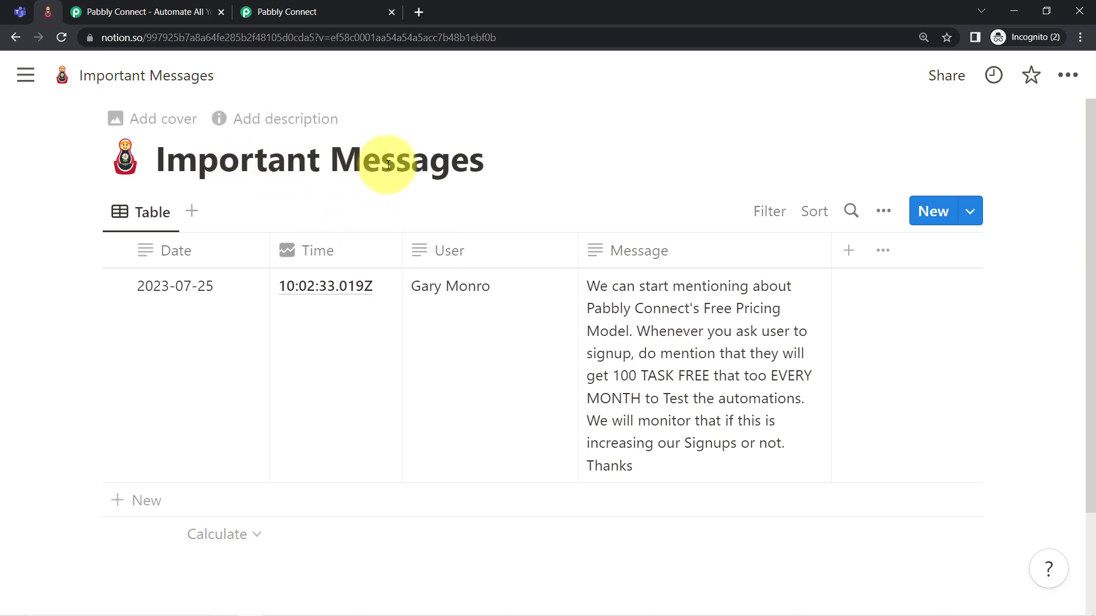
# Return to the Pabbly Connect workflow and collapse its Microsoft Teams, Text Formatter and Notion steps
pyautogui.click(270, 14)
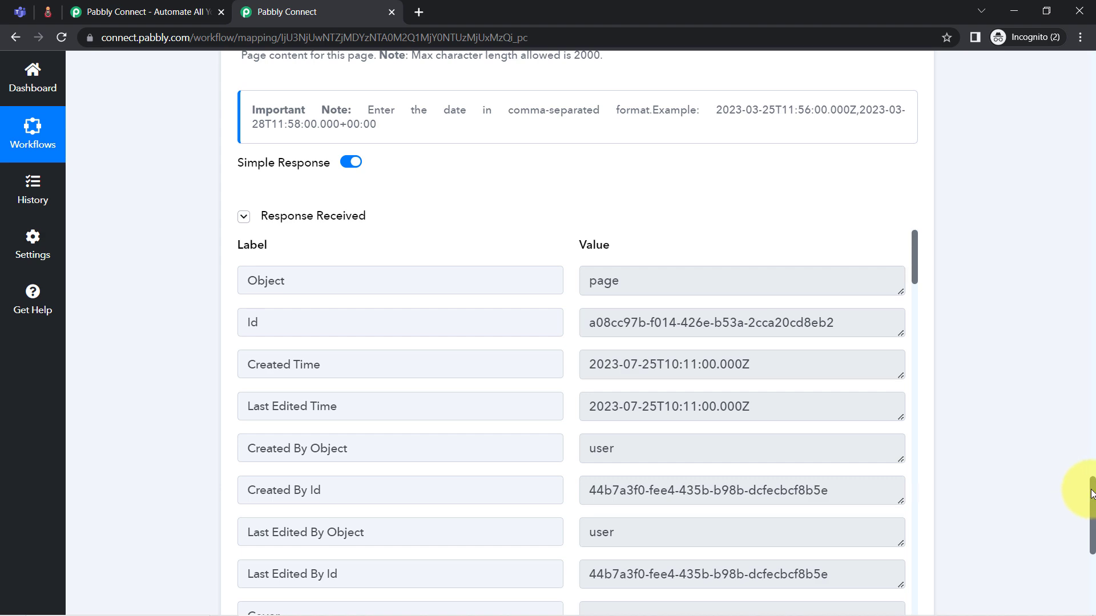
pyautogui.moveTo(1092, 494); pyautogui.dragTo(1078, 30)
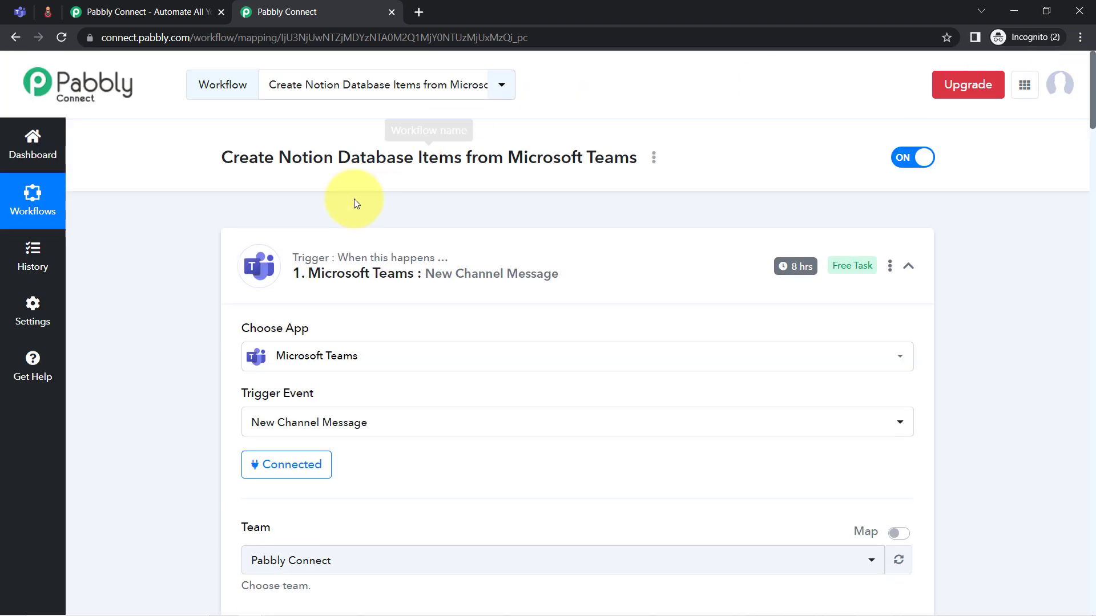
pyautogui.click(313, 292)
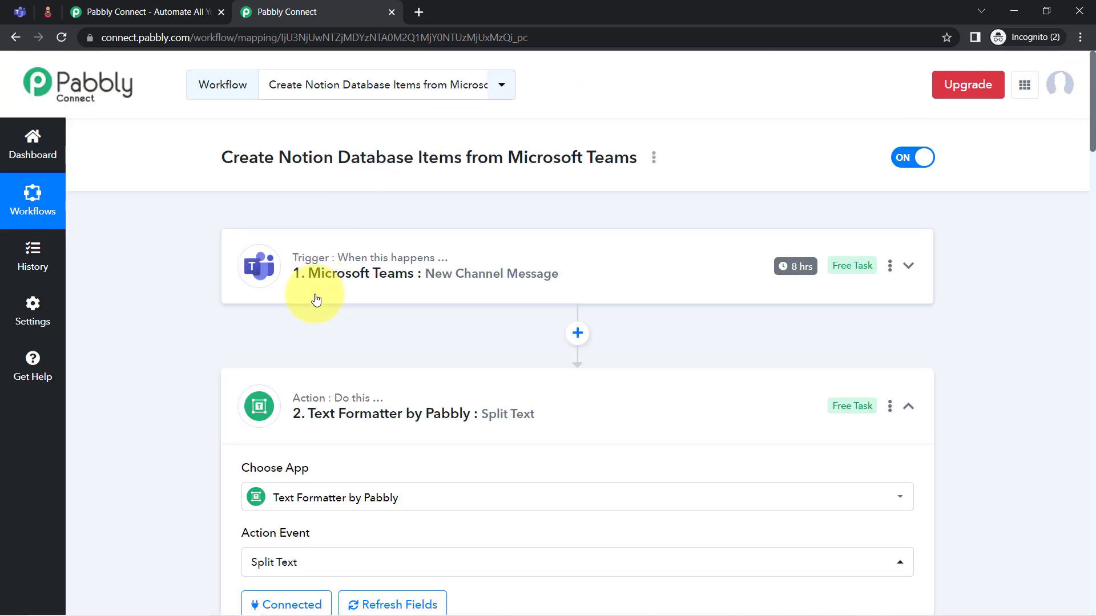
pyautogui.click(308, 423)
pyautogui.click(305, 550)
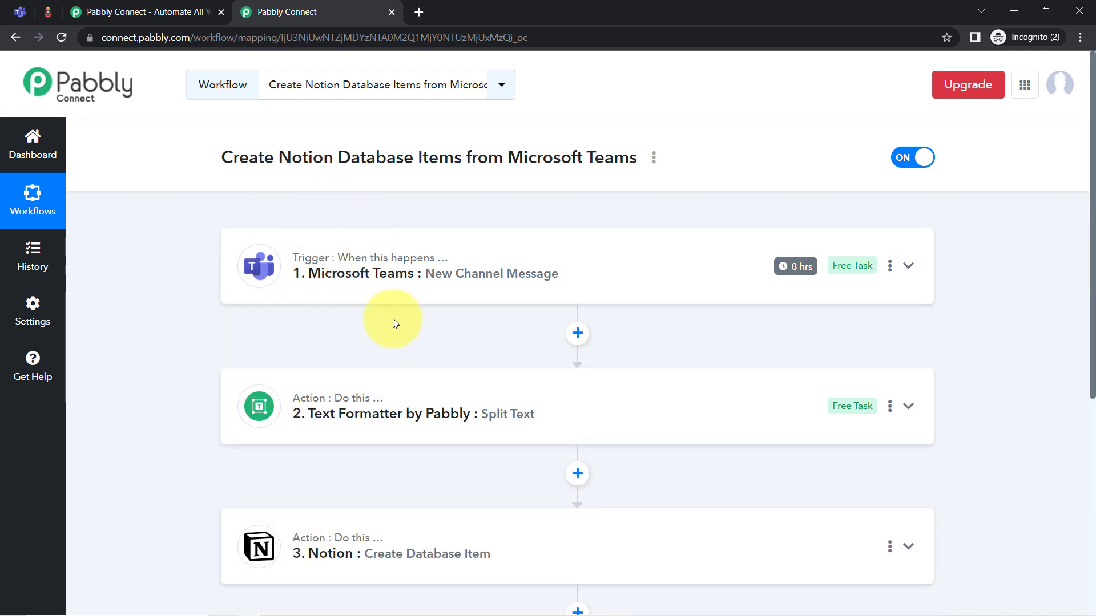
# Copy the share link of the Create Notion Database Items from Microsoft Teams workflow and close the sharing dialog
pyautogui.click(654, 162)
pyautogui.click(524, 230)
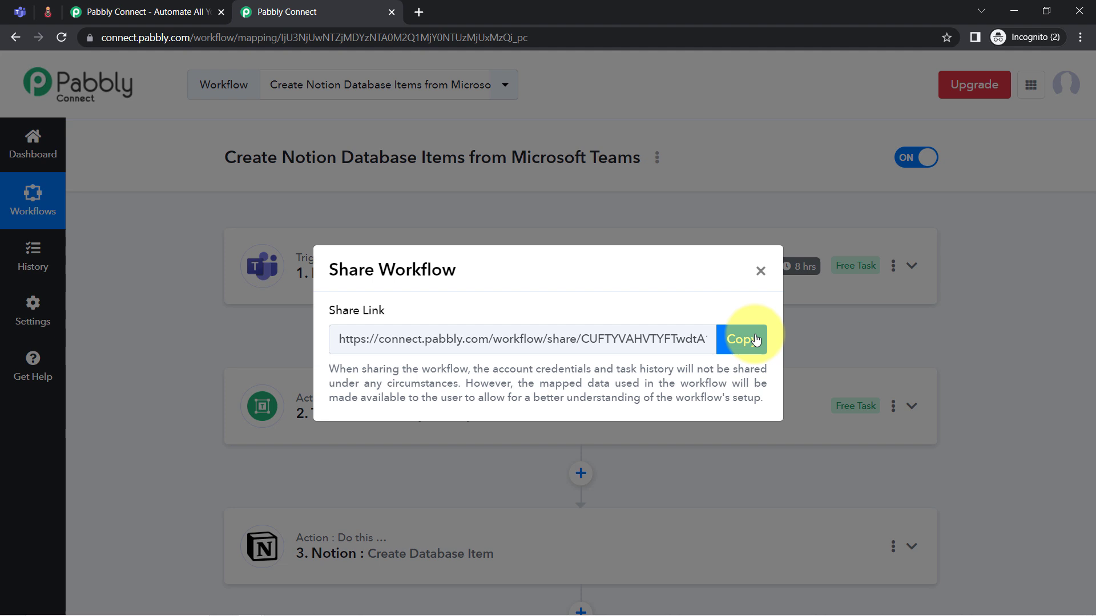
pyautogui.click(755, 340)
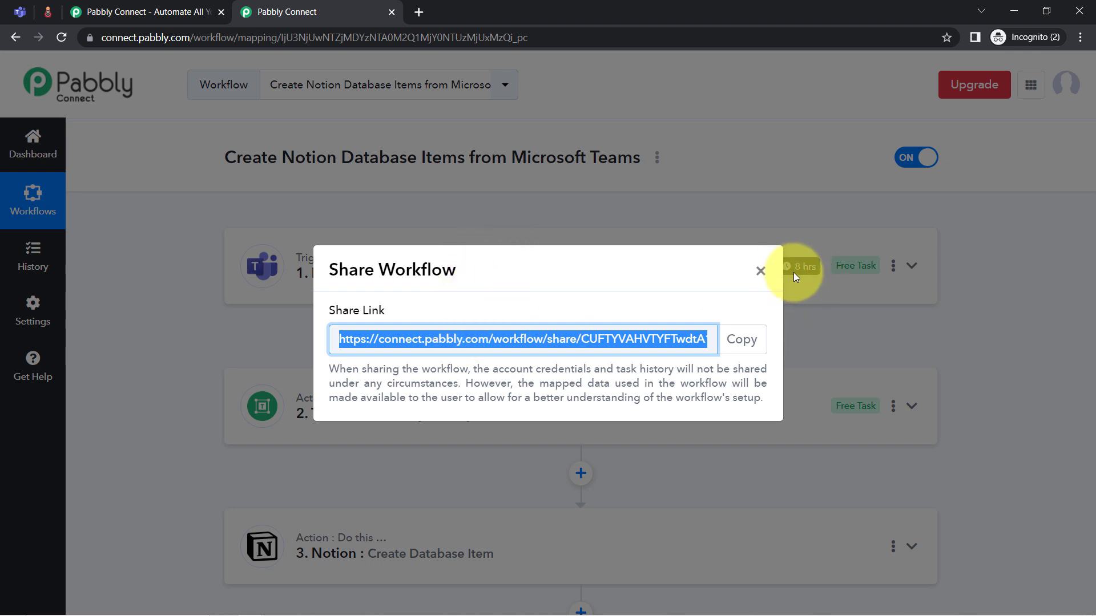
pyautogui.click(762, 272)
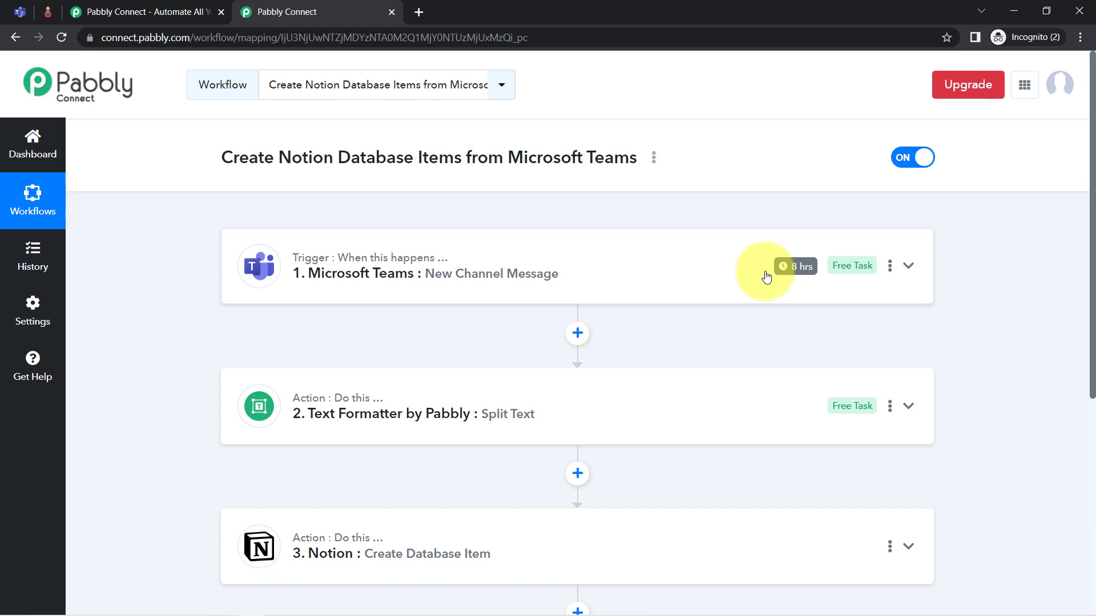